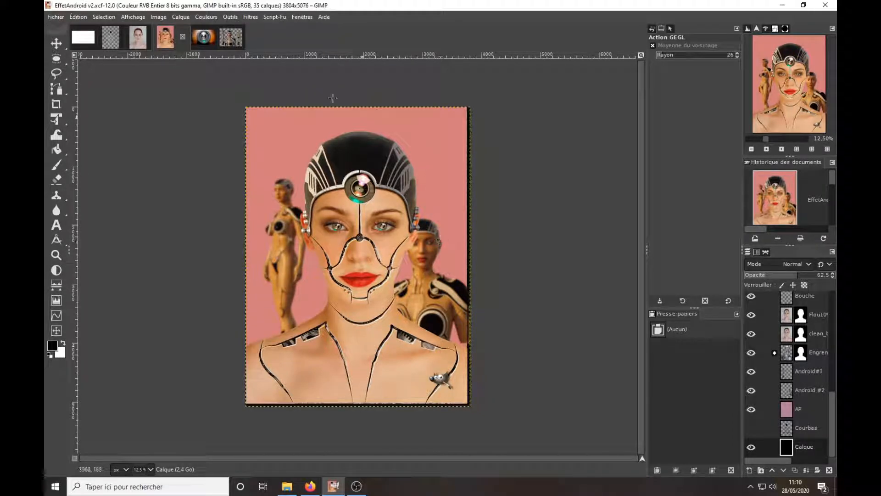
Step: Examine the female droid stock image, the finished android composite and the camera lens photo up close
left_click(230, 37)
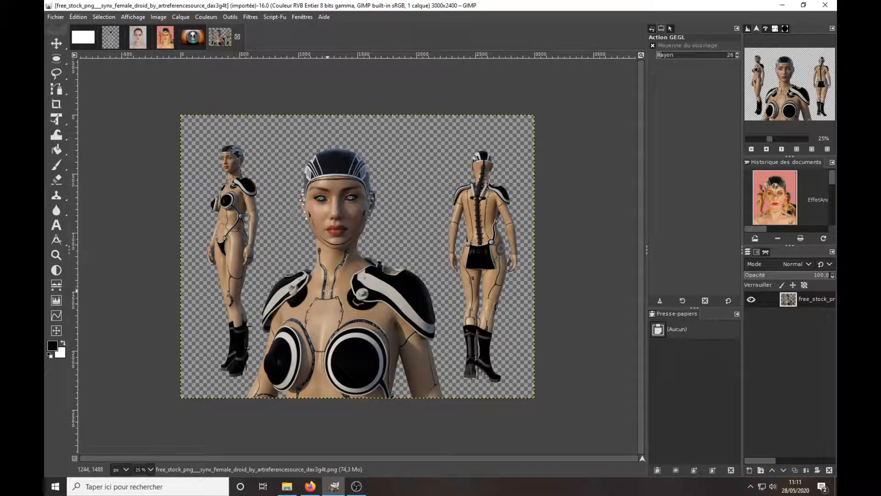
scroll(328, 290, "up", 1)
scroll(327, 290, "up", 4)
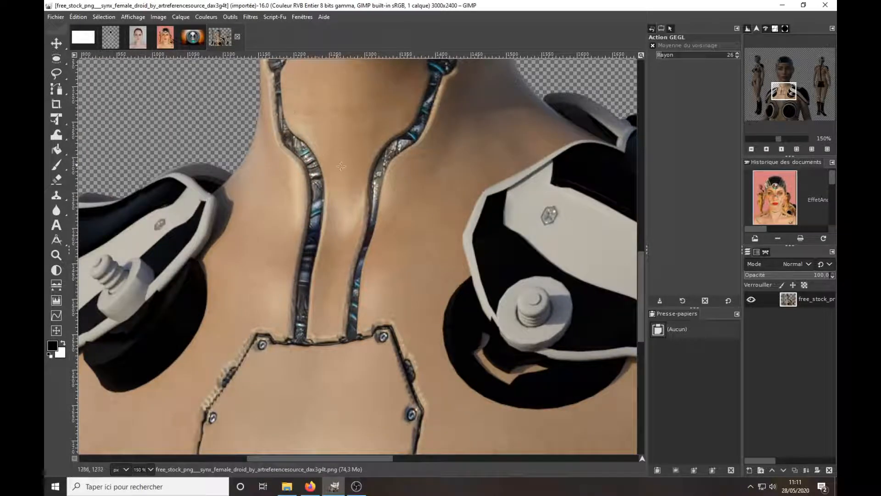
scroll(395, 175, "down", 3)
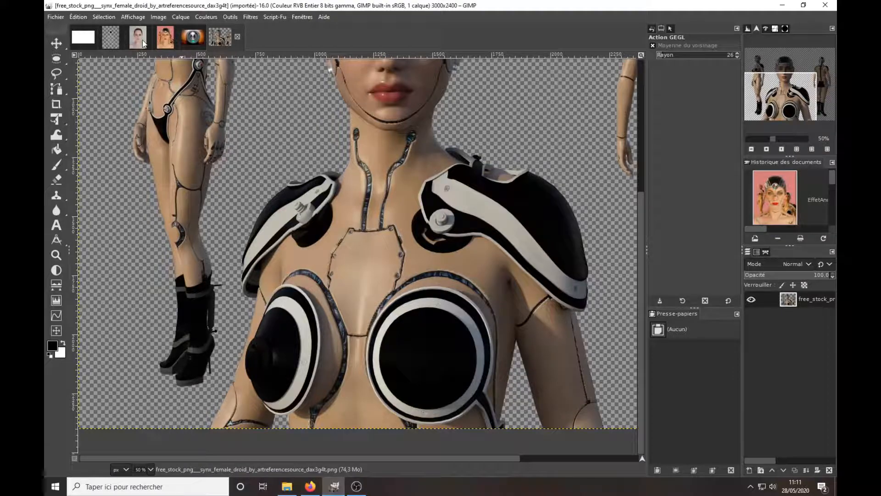
left_click(166, 38)
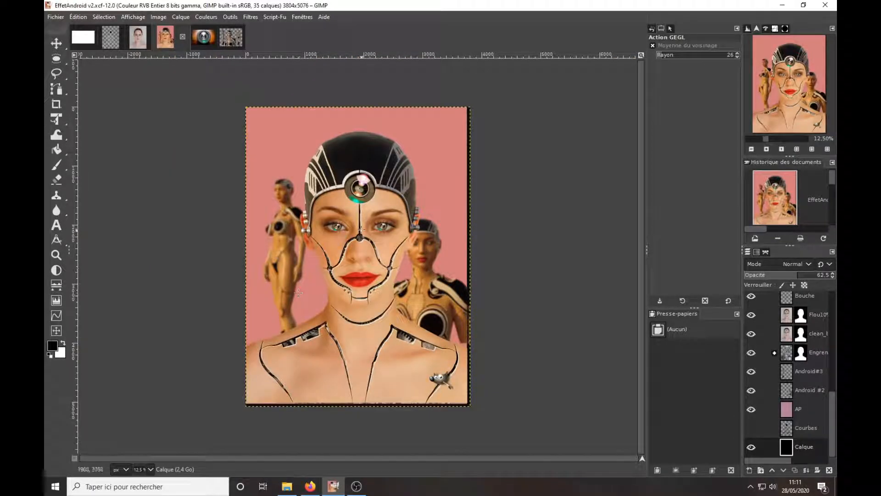
scroll(390, 267, "up", 3)
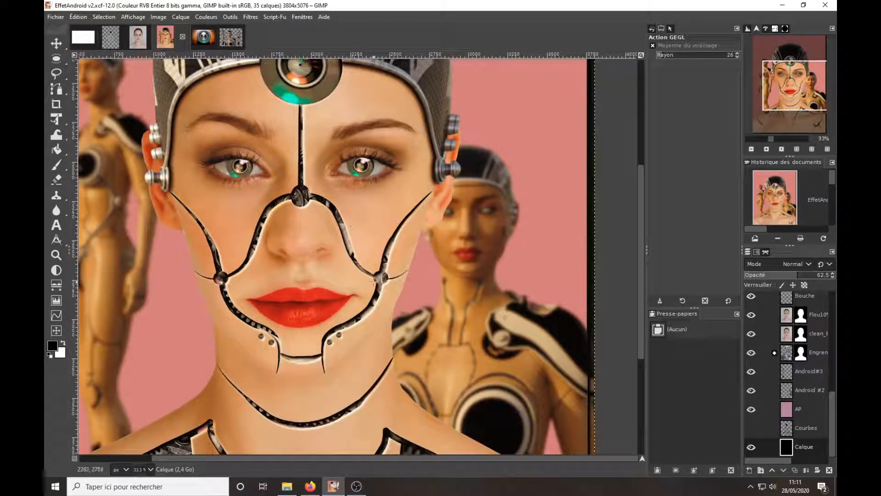
scroll(306, 298, "down", 2)
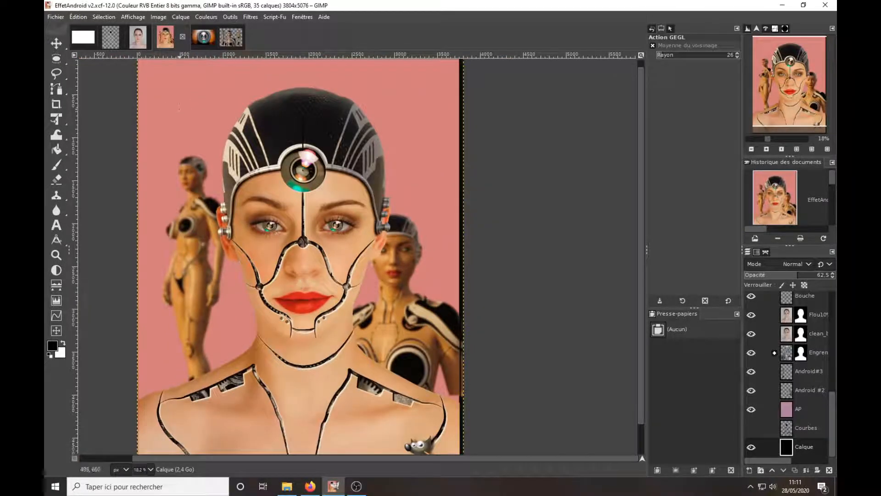
left_click(204, 38)
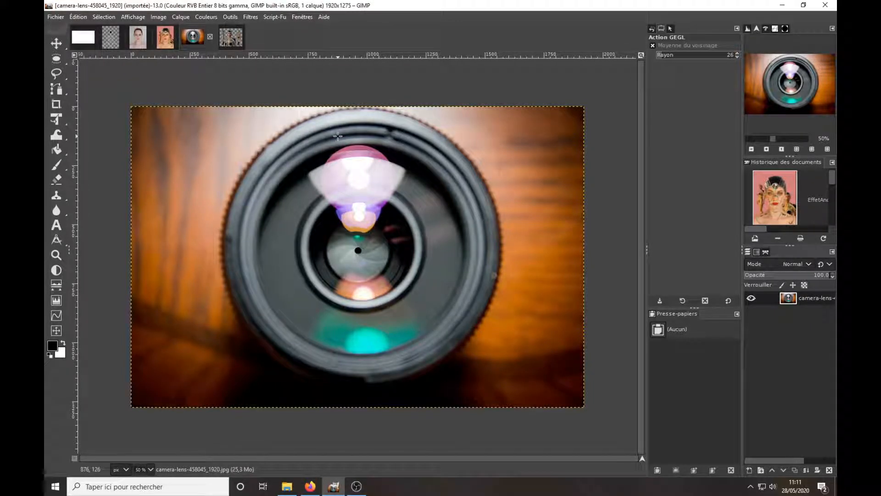
scroll(368, 198, "down", 2)
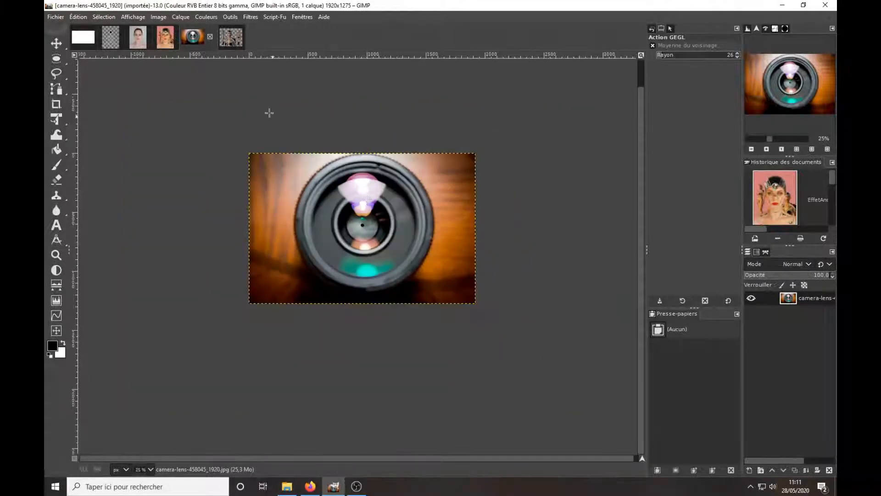
Step: Compare the original portrait photo with the finished android composite and the transparent curves drawing
left_click(137, 38)
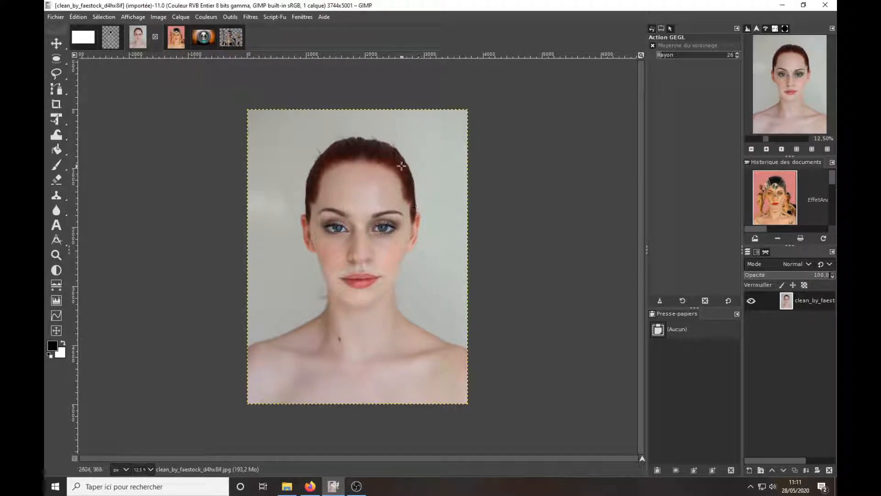
key("ctrl+Page_Down")
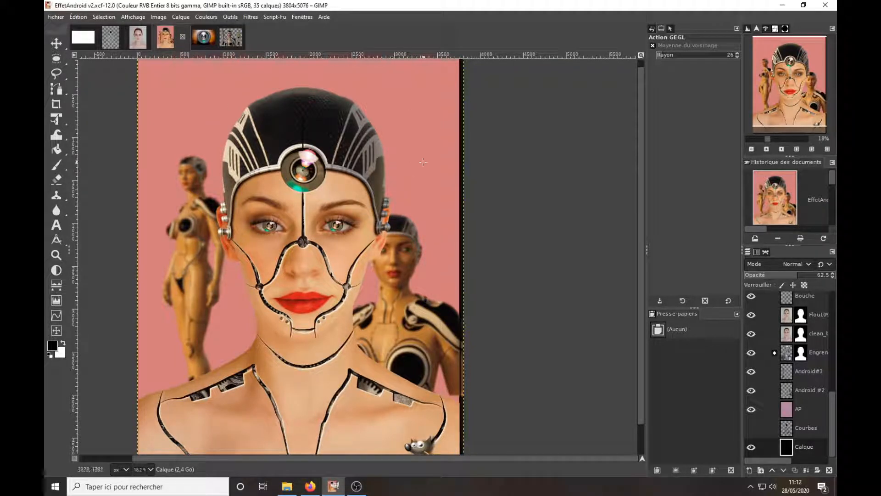
left_click(138, 37)
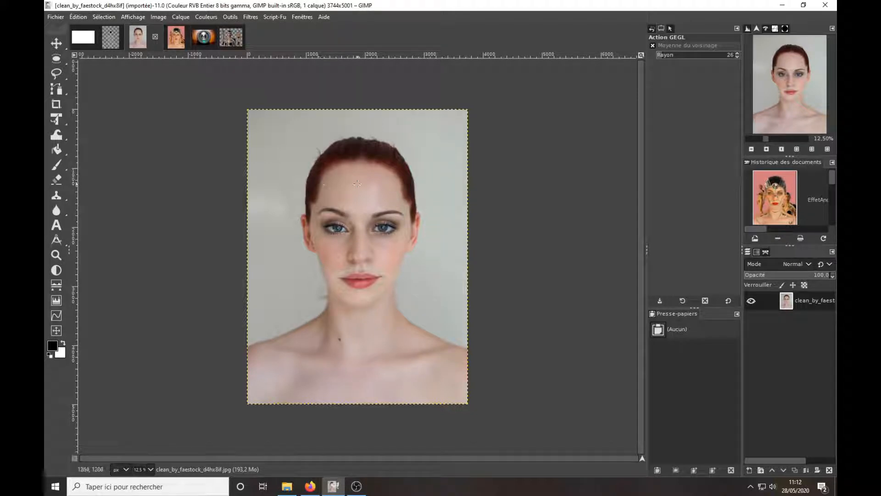
left_click_drag(366, 140, 390, 145)
key("ctrl+z")
left_click(341, 340)
left_click(112, 43)
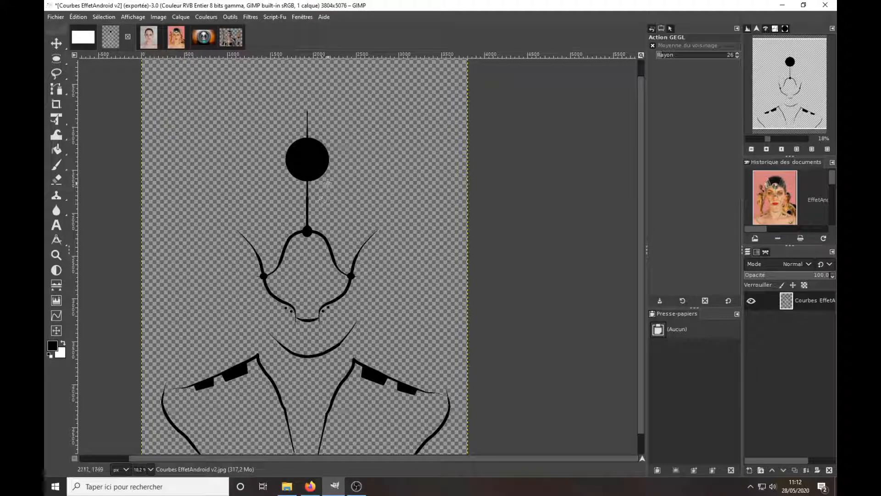
left_click(149, 37)
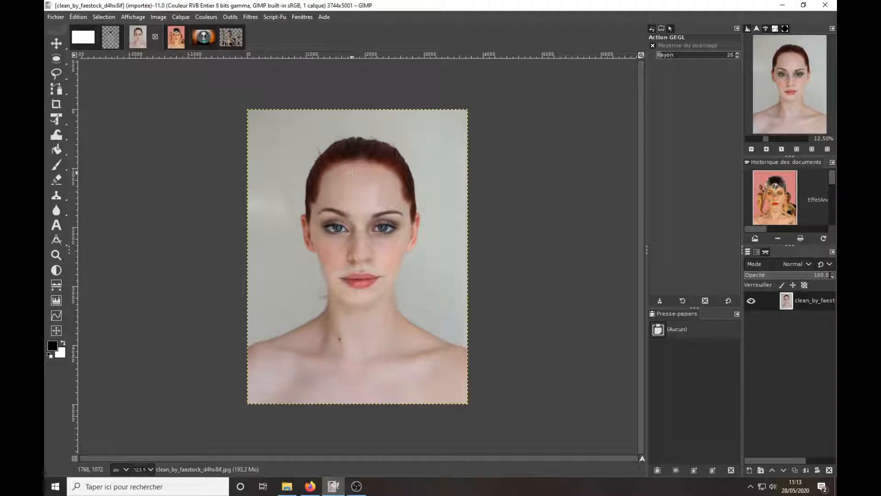
left_click(112, 41)
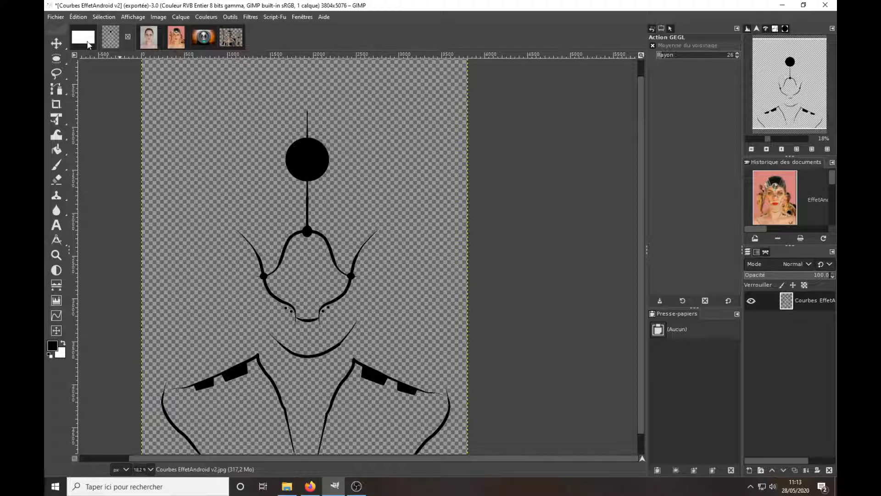
Step: In the untitled 1920x1080 image, replace the hidden layer above the background with a new transparent layer
left_click(83, 37)
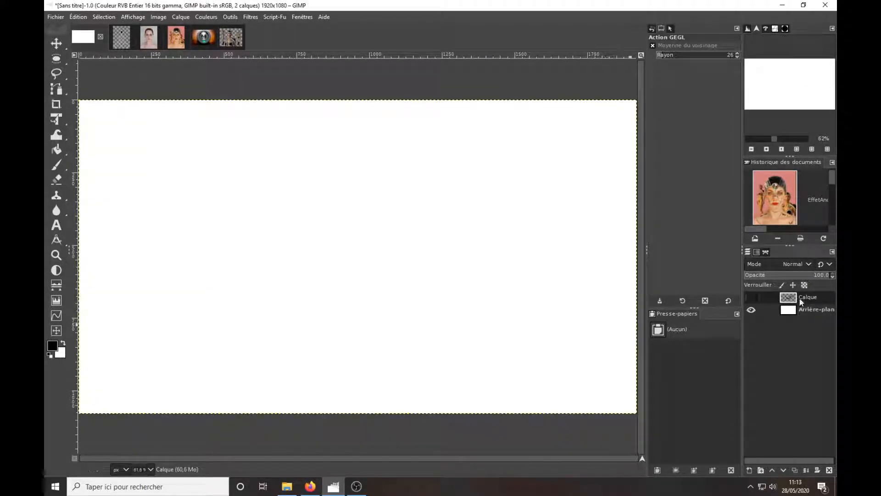
left_click(829, 469)
left_click(749, 470)
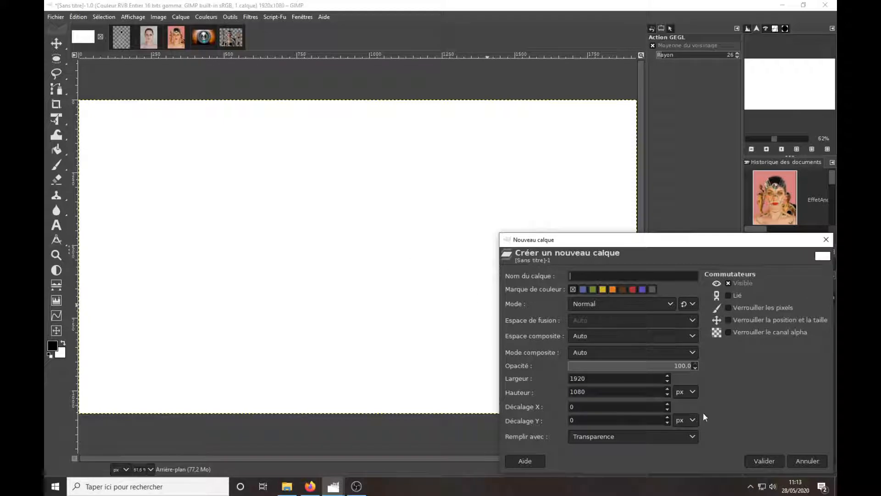
left_click(772, 462)
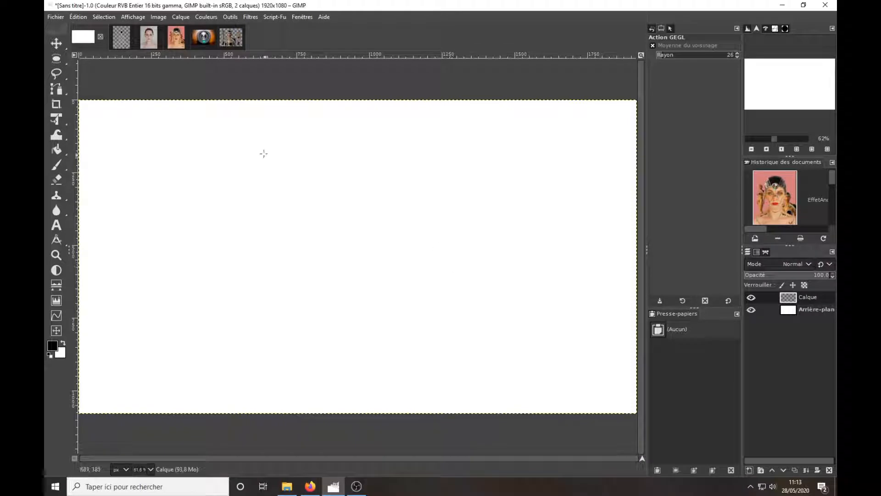
Step: Draw an open S-shaped path of eight straight-connected nodes across the canvas with the Paths tool in Tracer mode
left_click(57, 88)
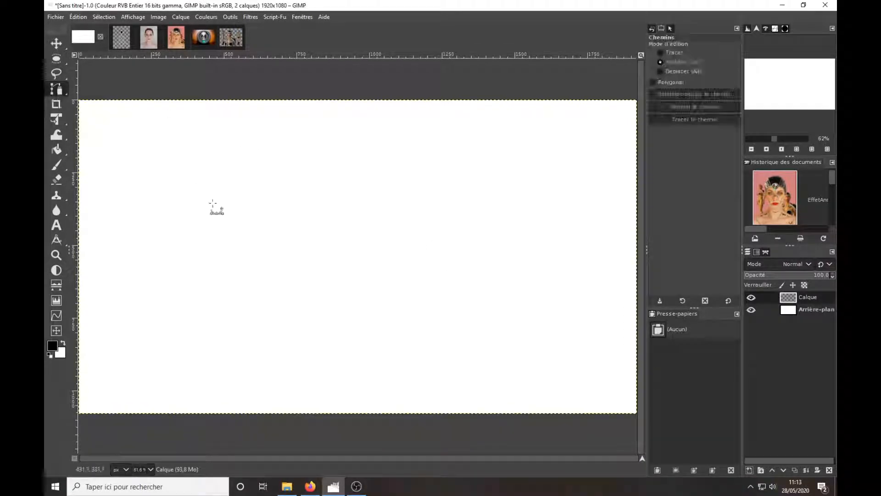
left_click(664, 54)
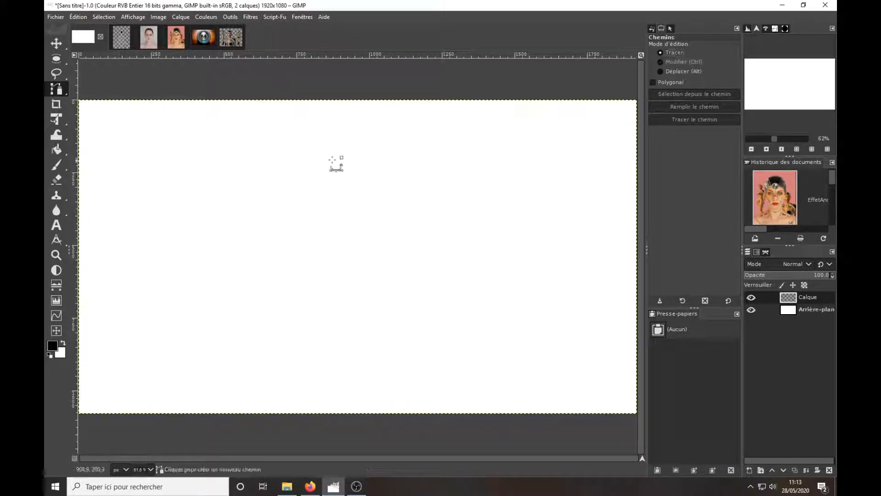
left_click(182, 185)
left_click(247, 266)
left_click(311, 282)
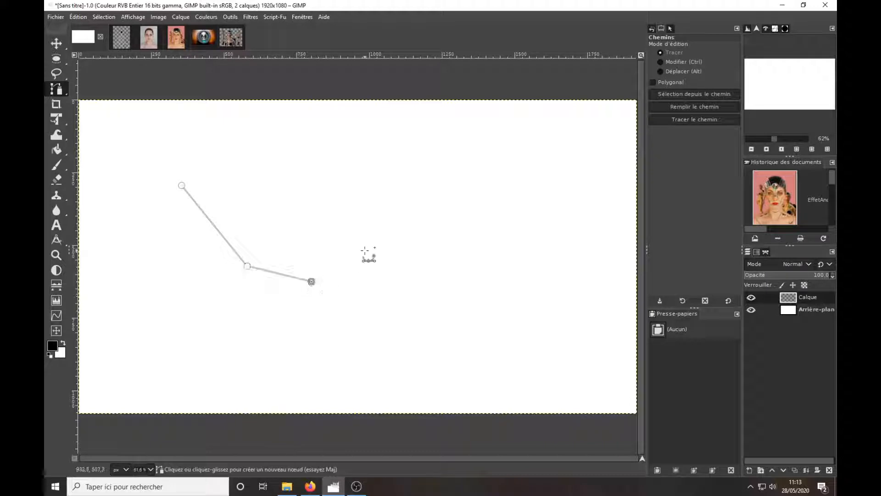
left_click(364, 250)
left_click(400, 195)
left_click(442, 187)
left_click(481, 207)
left_click(521, 277)
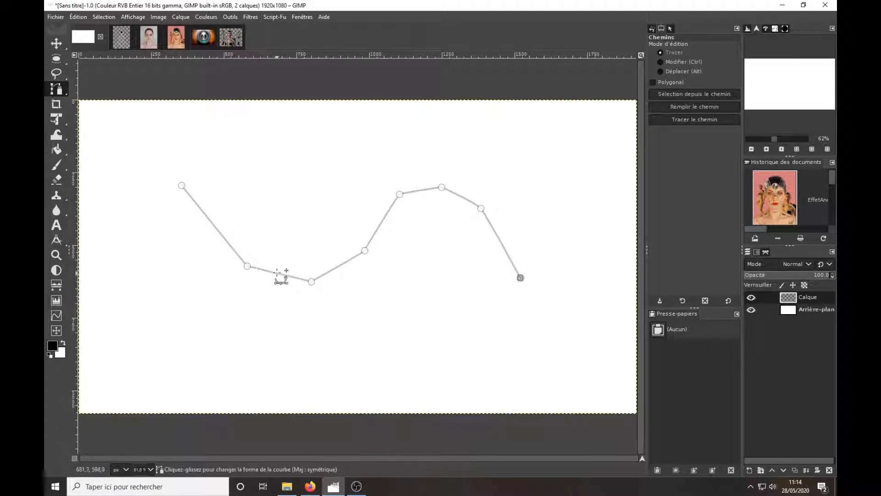
Step: Insert five extra nodes along the path's trough, rising section and crest, adjusting them to round the curve
key("ctrl")
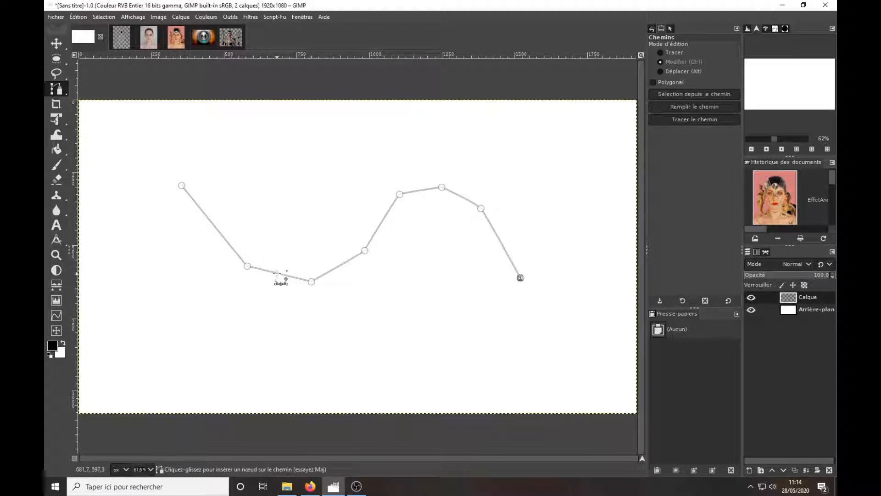
left_click_drag(278, 273, 273, 281)
left_click(338, 271)
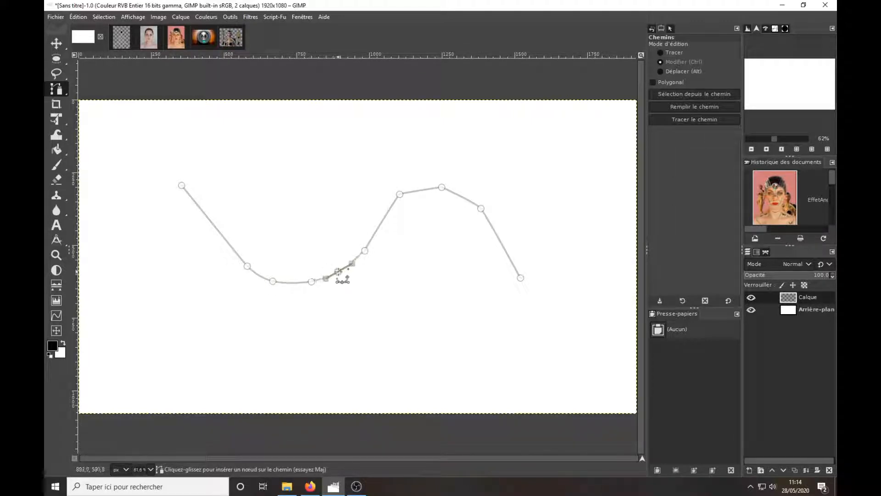
left_click(387, 212)
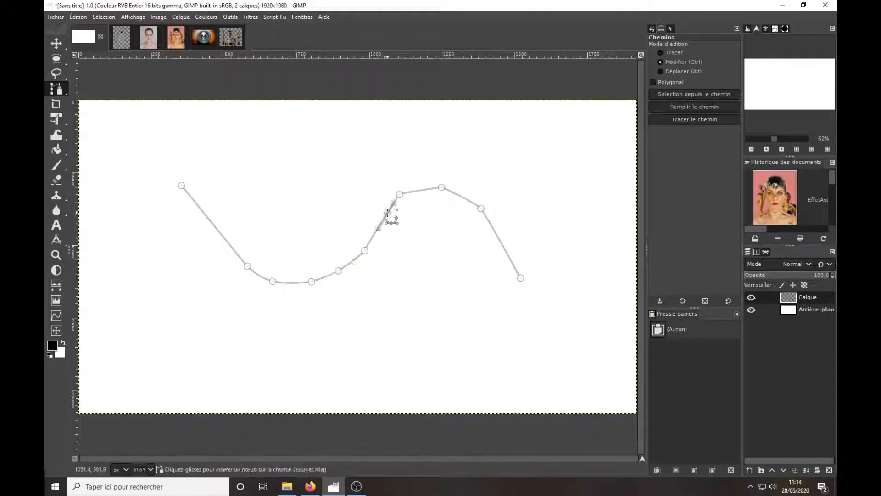
left_click_drag(387, 212, 384, 213)
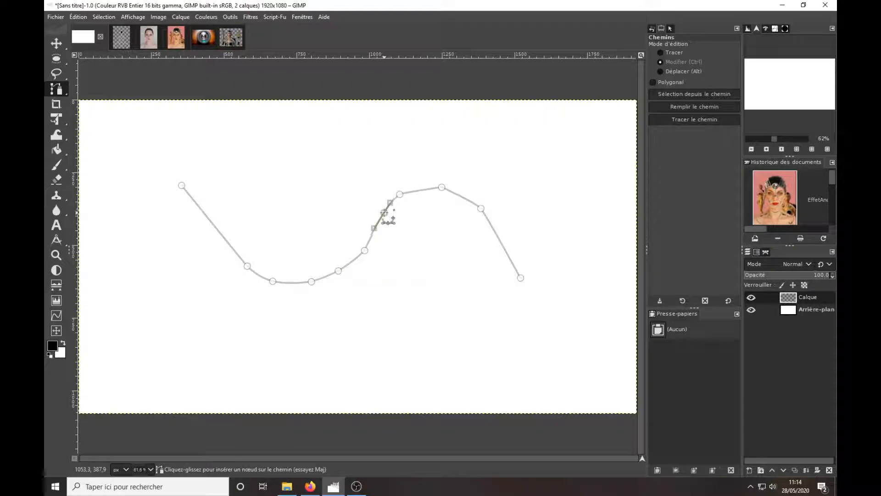
left_click(422, 188)
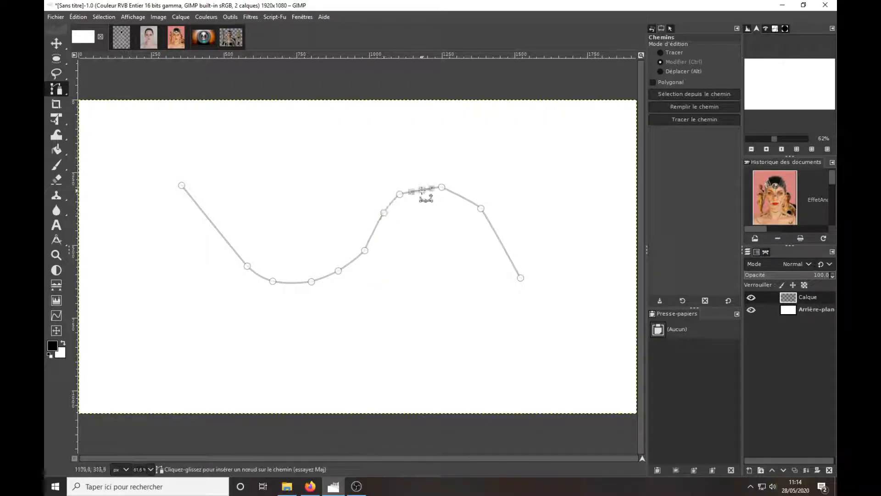
left_click(460, 193)
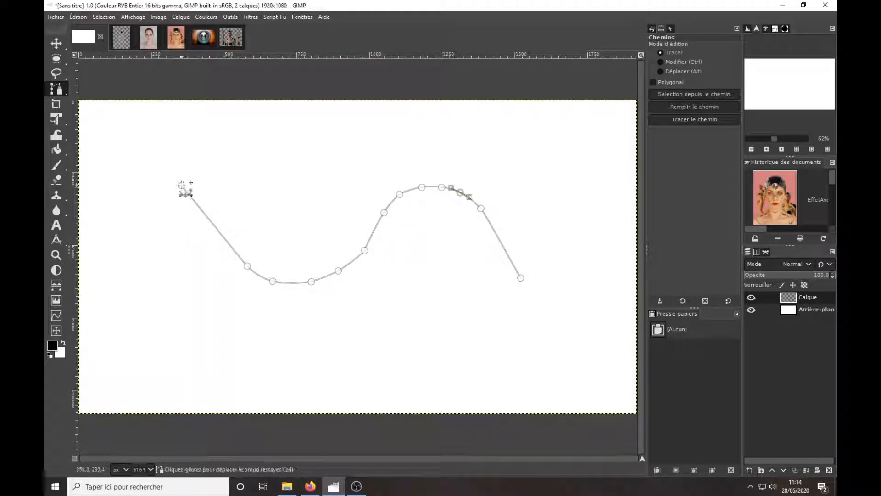
Step: Move the path's starting node slightly and add a node midway along the first segment
left_click_drag(183, 185, 186, 183)
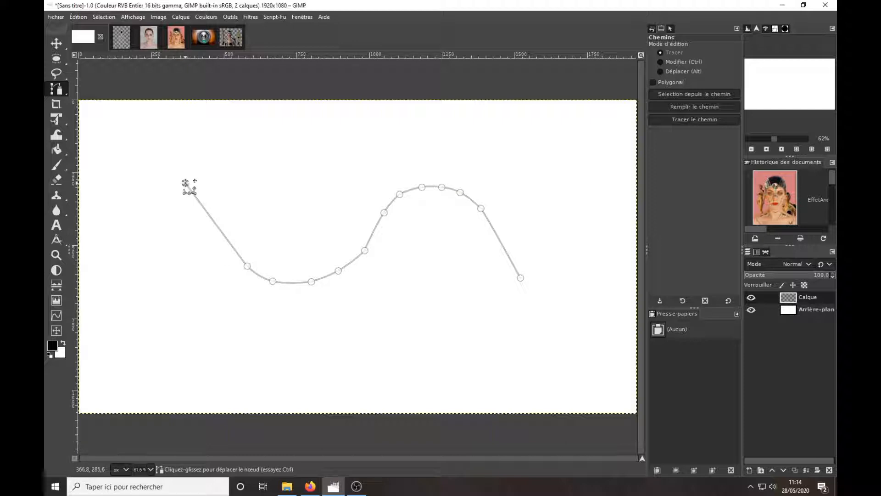
left_click(215, 223)
left_click_drag(215, 224, 214, 224)
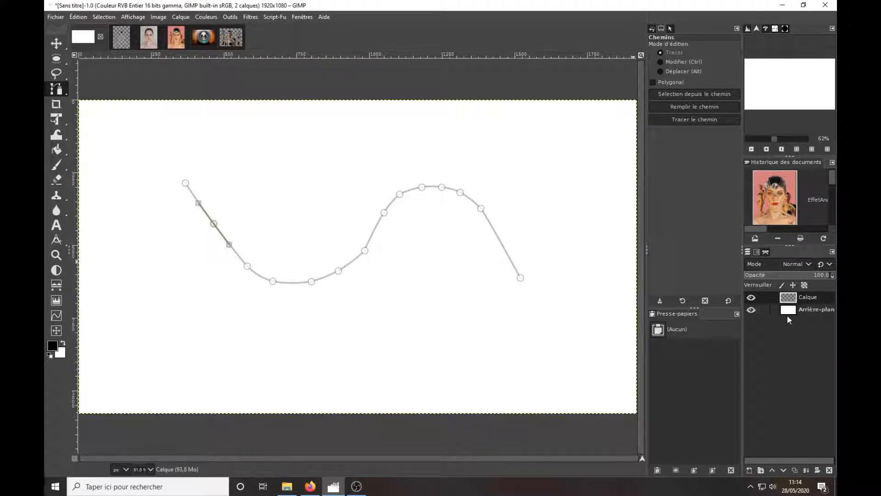
Step: Delete the older path "Sans nom" and make the path "Sans nom #1" visible
left_click(766, 253)
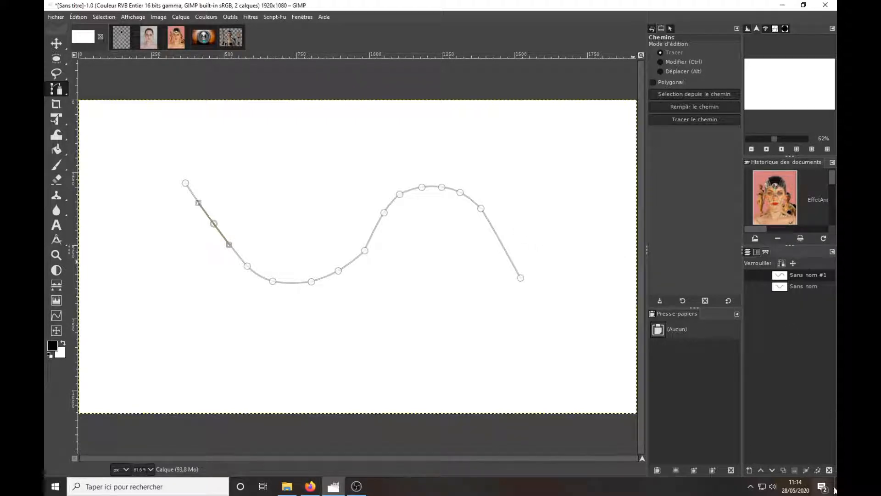
left_click(816, 286)
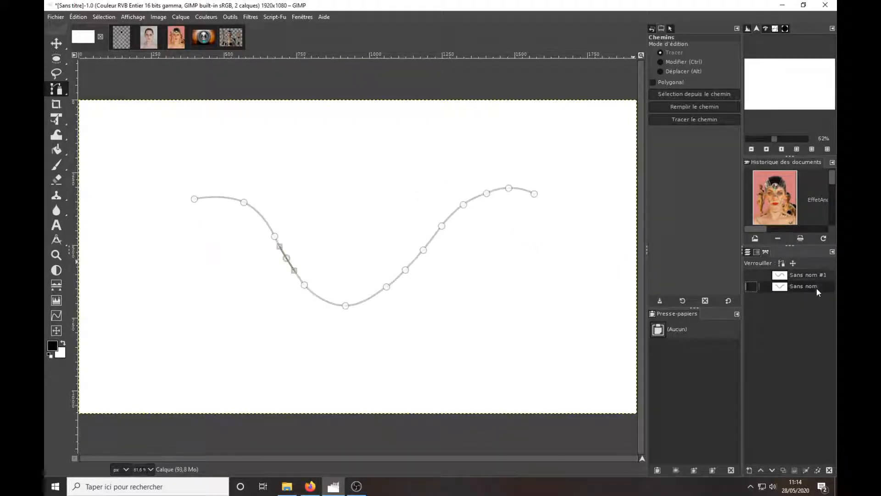
left_click(829, 470)
left_click(752, 276)
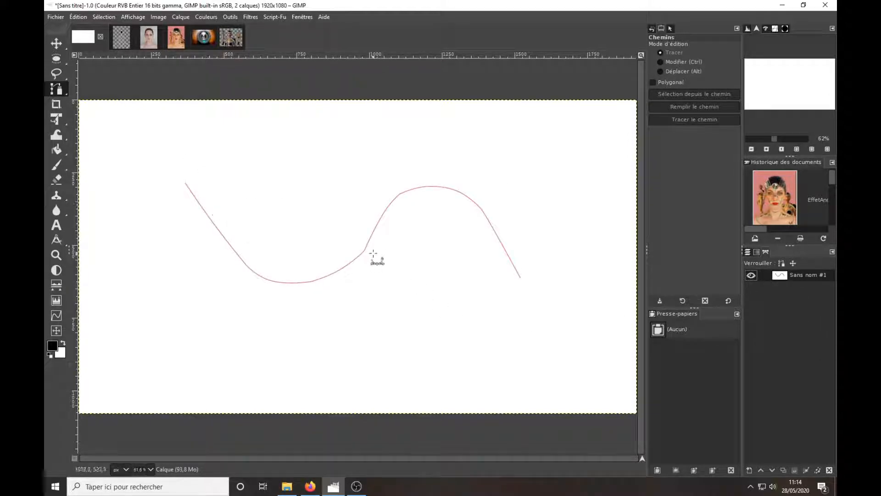
Step: Reactivate the path's nodes and shift the kinked node between the trough and crest slightly to smooth the bend
key("1")
key("plus")
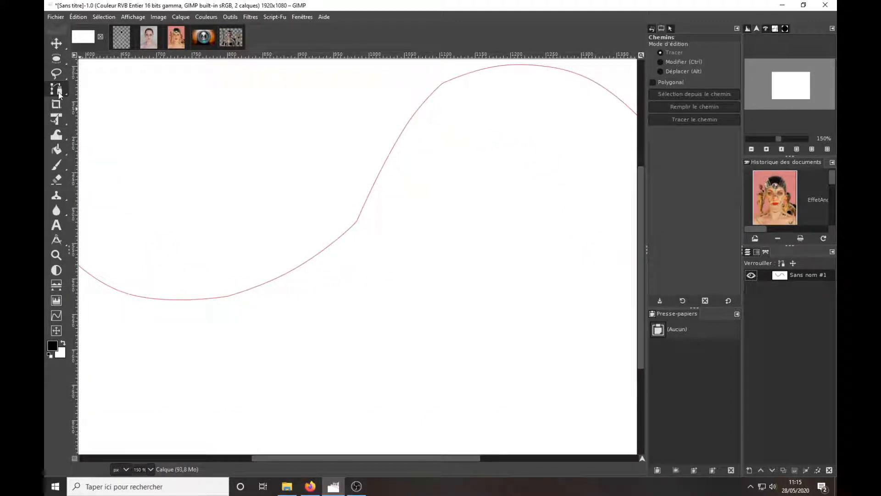
left_click(356, 220)
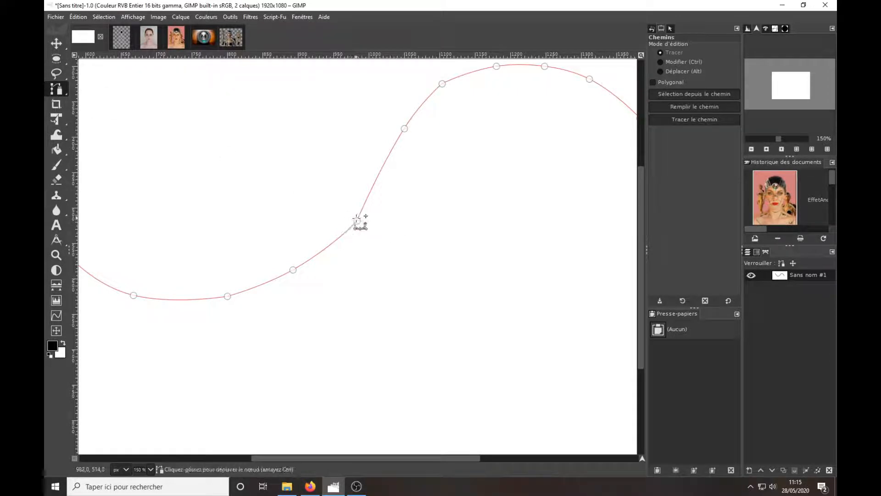
left_click(357, 216)
left_click_drag(356, 215, 354, 214)
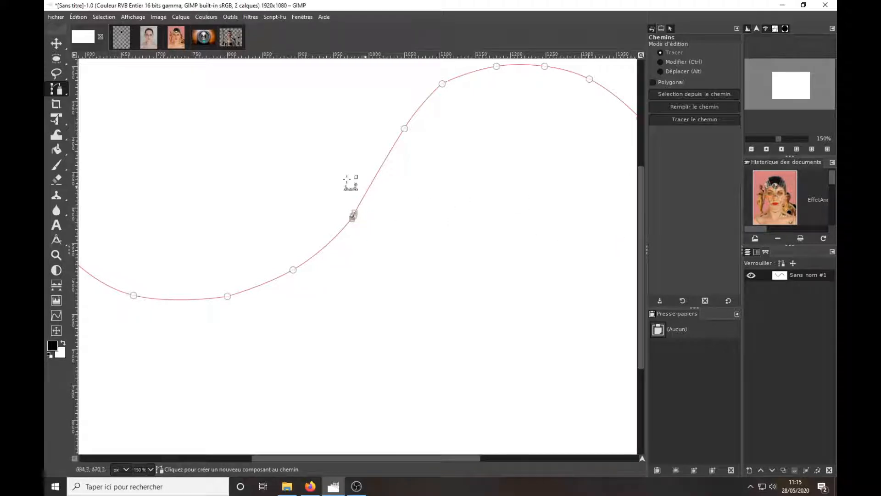
Step: Review the path without its nodes, reactivate it and shift the node before the crest slightly to smooth the bend
key("m")
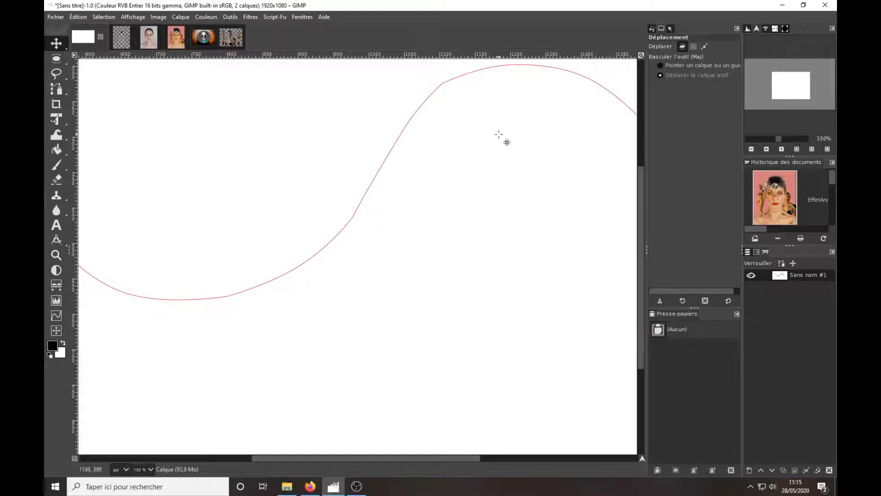
left_click_drag(500, 134, 432, 217)
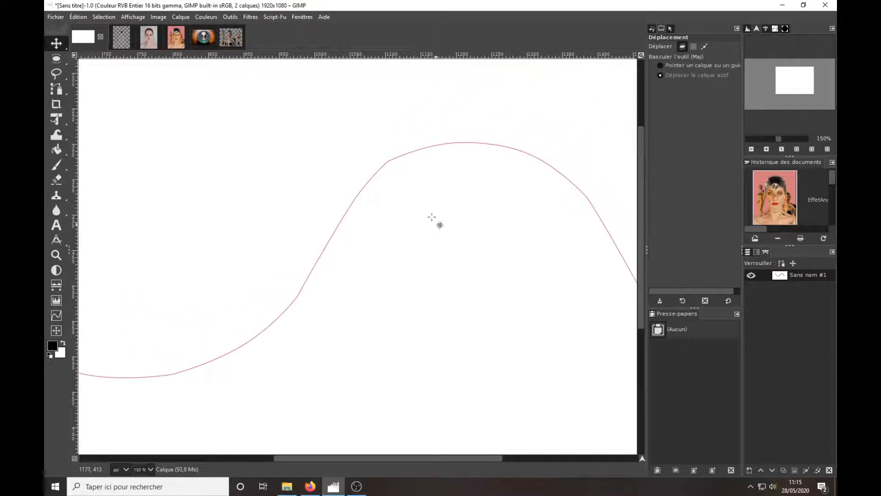
left_click(63, 87)
left_click(380, 180)
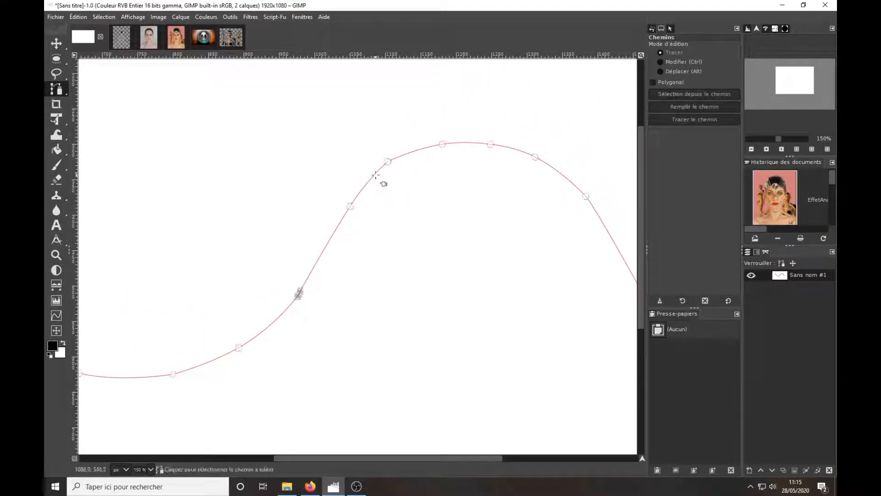
left_click_drag(389, 161, 393, 160)
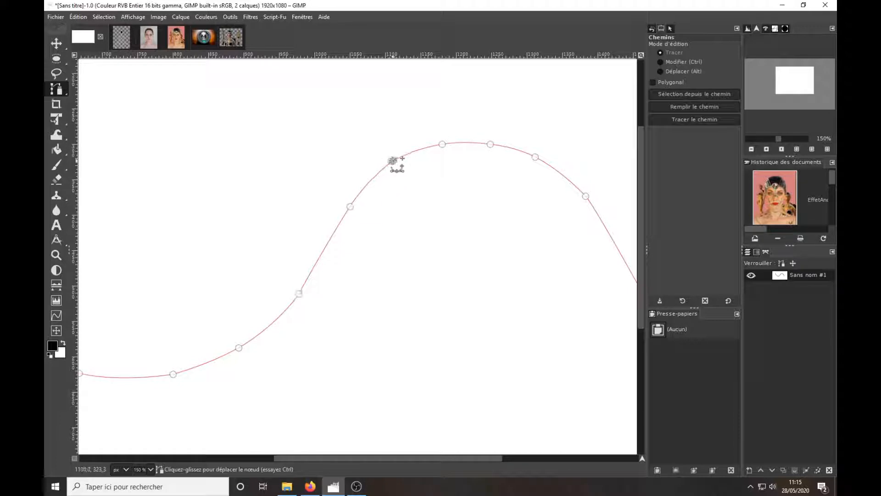
left_click(56, 43)
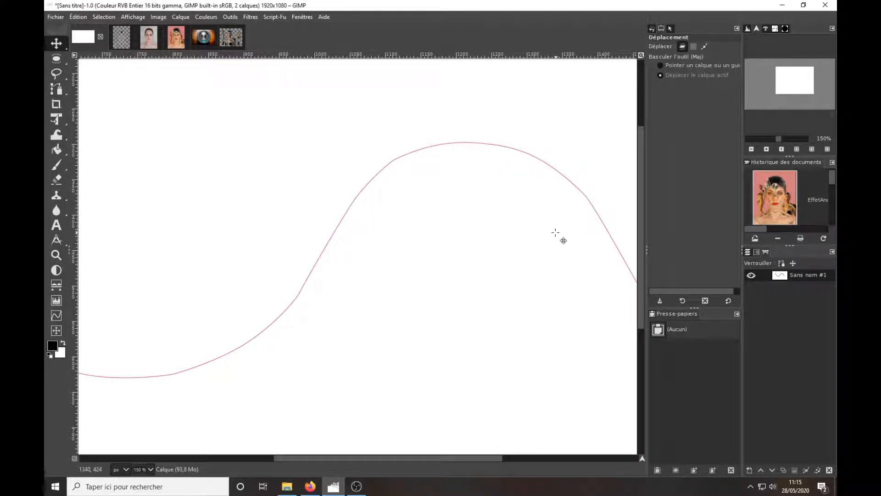
Step: Shift the node on the descending side of the crest slightly and review the whole path without its nodes
scroll(534, 245, "down", 2)
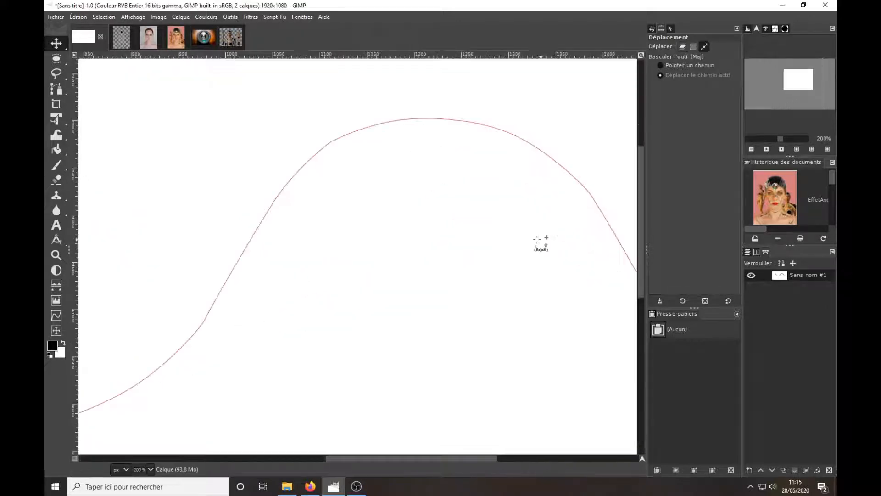
scroll(546, 242, "up", 3)
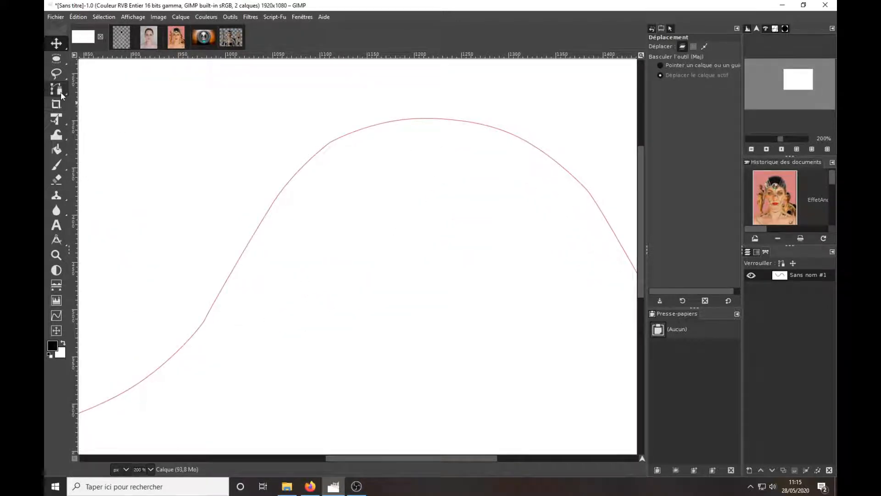
left_click(56, 88)
left_click(589, 192)
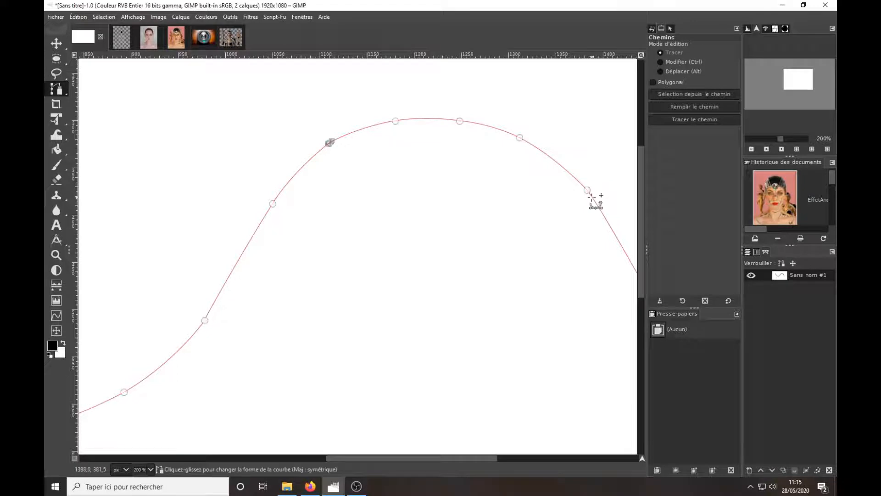
left_click(587, 190, "ctrl")
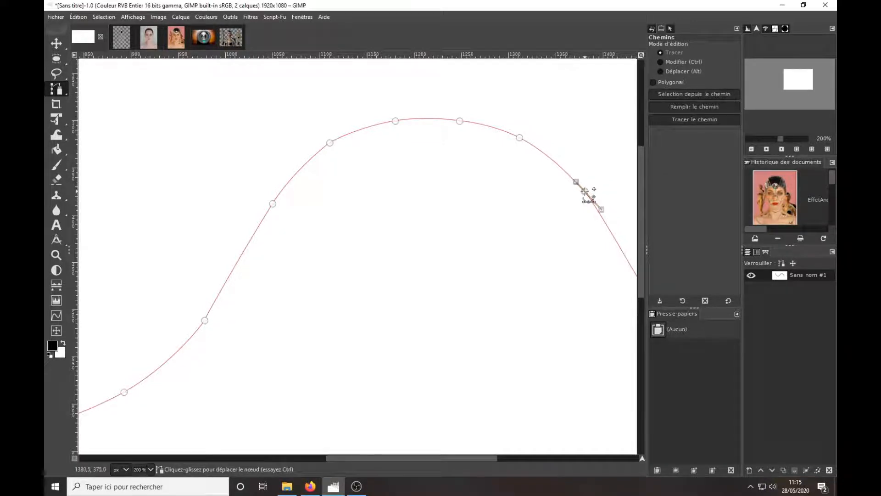
scroll(524, 225, "down", 3)
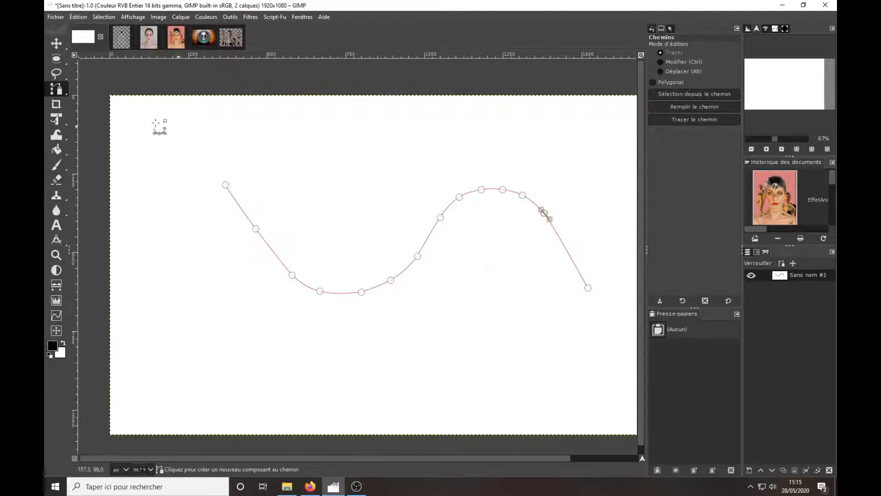
left_click(56, 43)
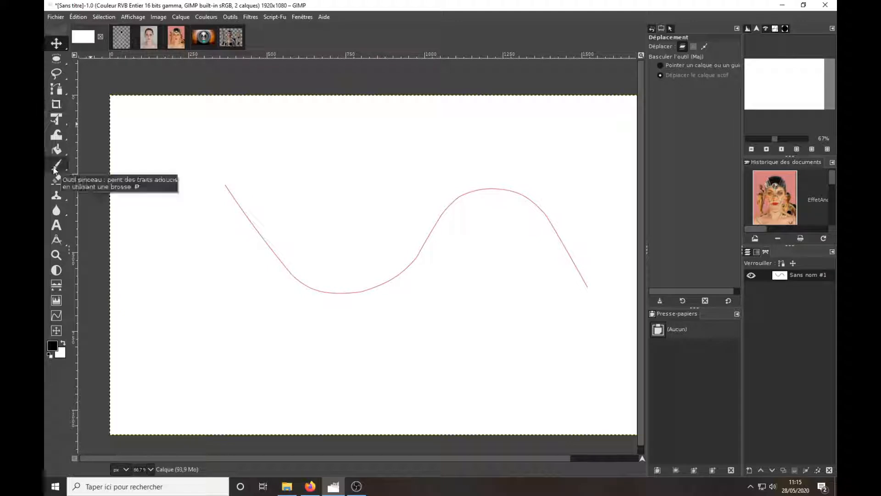
Step: Stroke the path in black with the Paintbrush, using brush 2. Hardness 100, size 50, Pressure Size dynamics and emulated brush dynamics
left_click(820, 469)
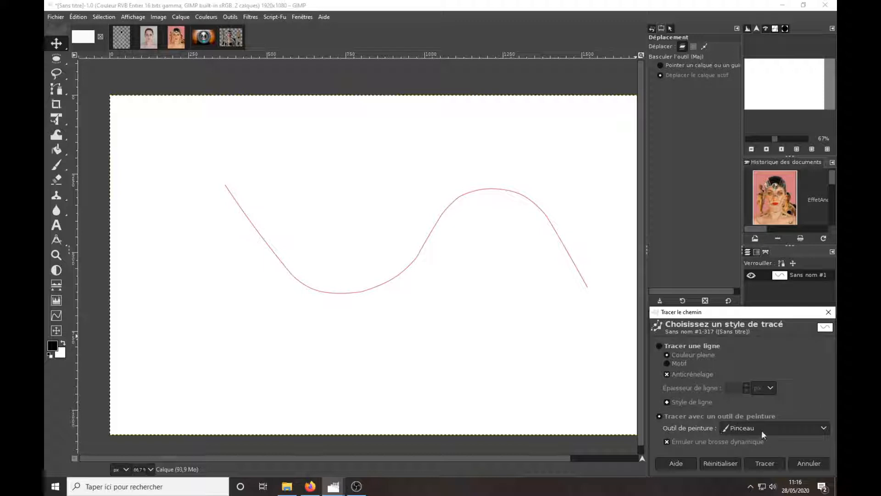
left_click(829, 312)
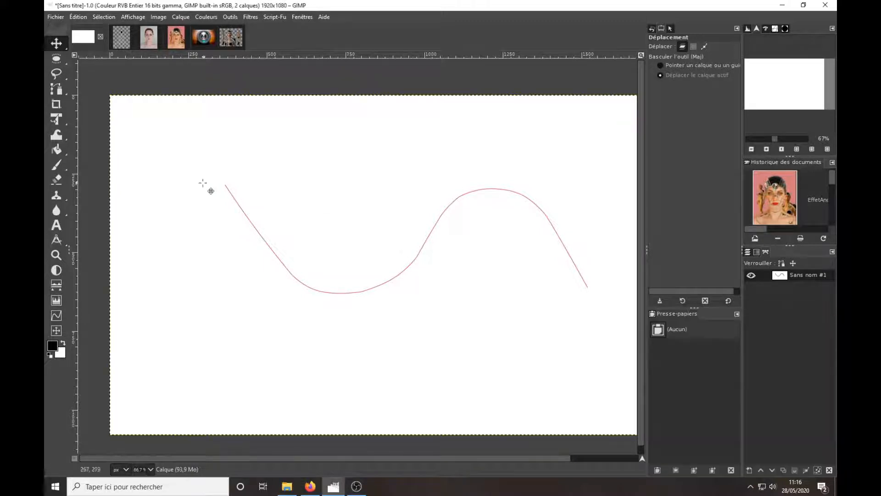
left_click(57, 163)
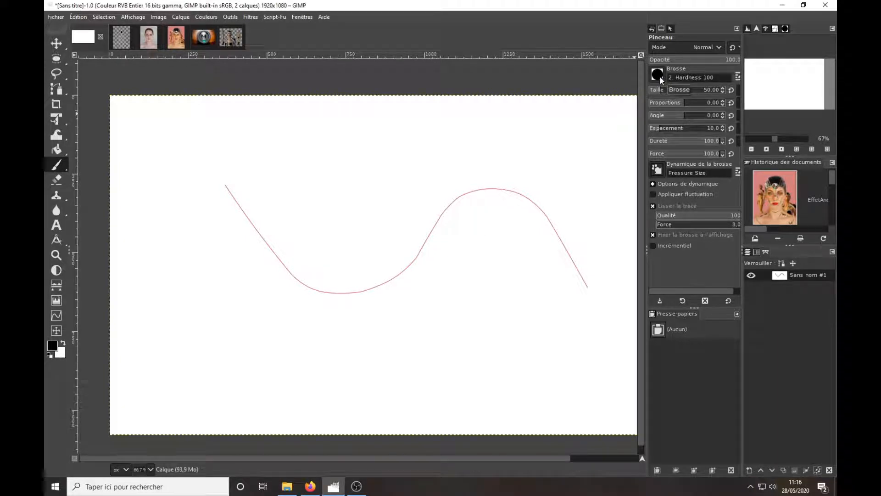
left_click(148, 38)
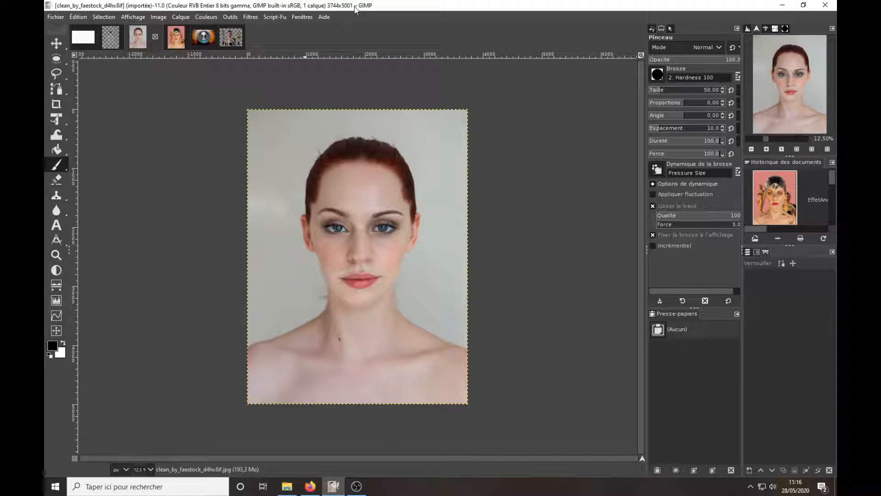
left_click(84, 37)
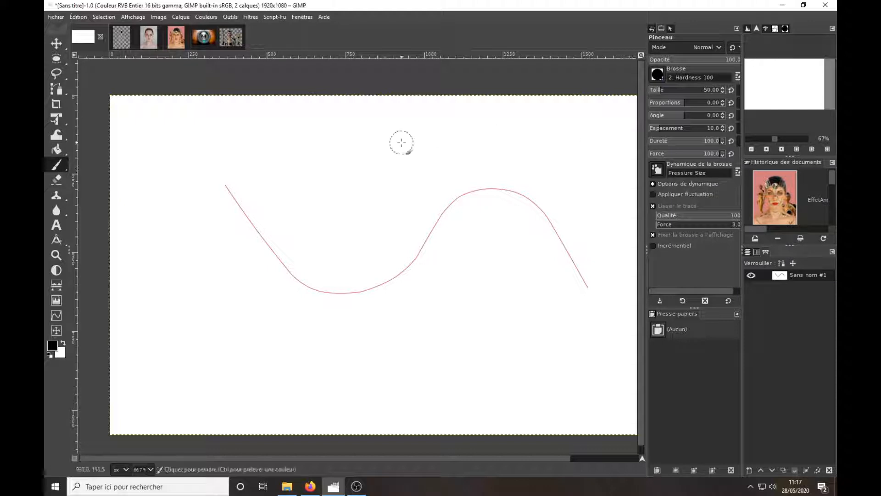
left_click(819, 470)
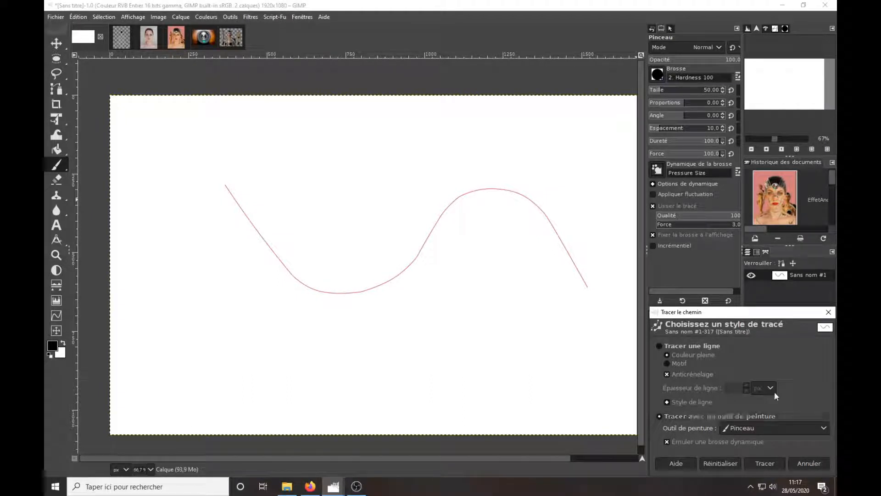
left_click(773, 463)
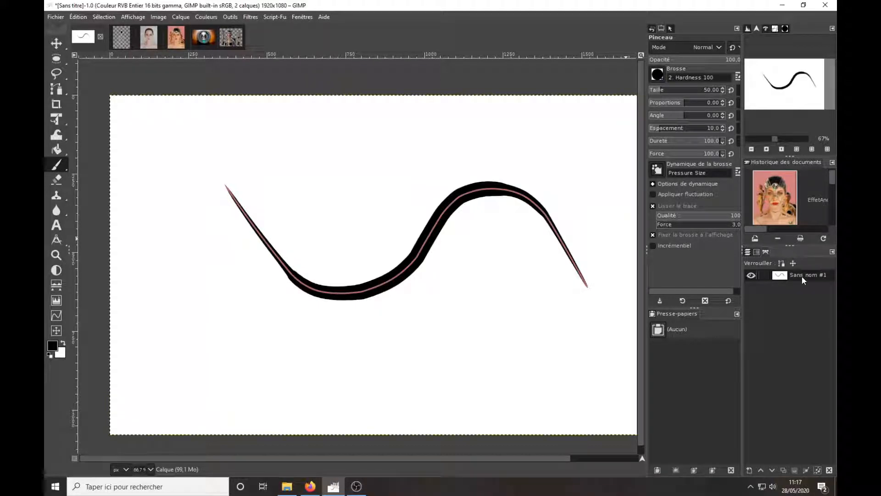
Step: Look up the export and import commands available for the path "Sans nom #1"
right_click(792, 302)
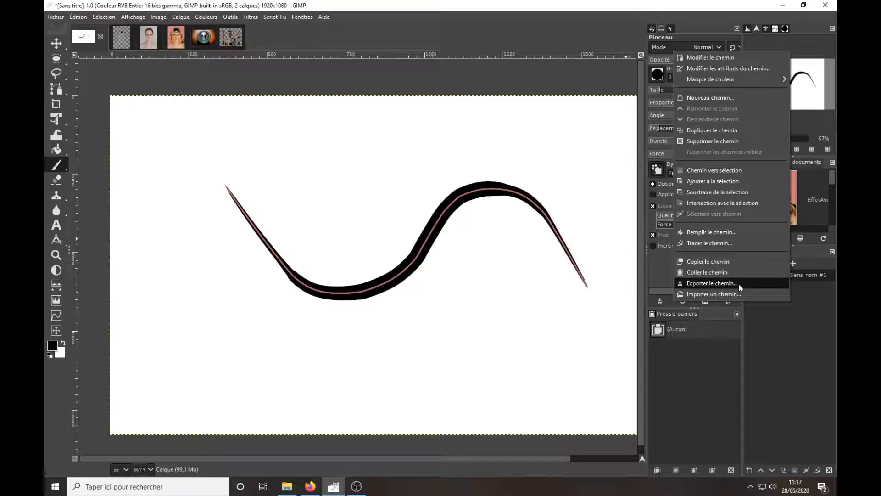
left_click(792, 345)
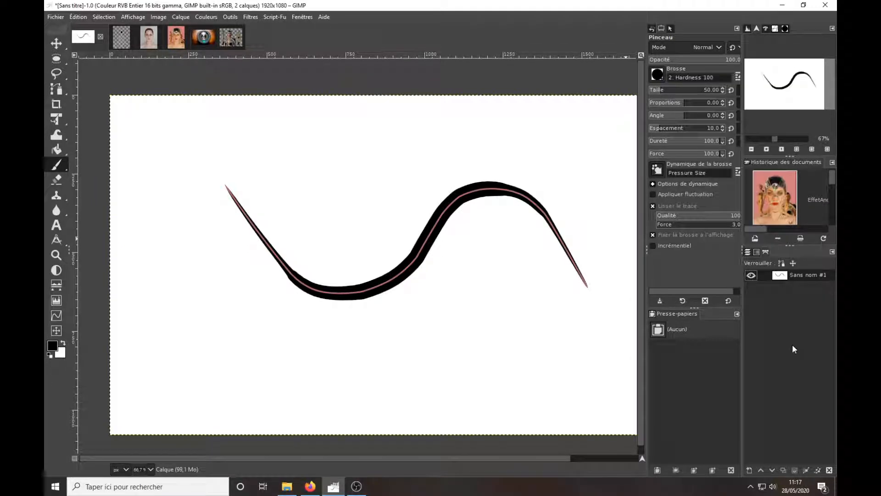
right_click(793, 285)
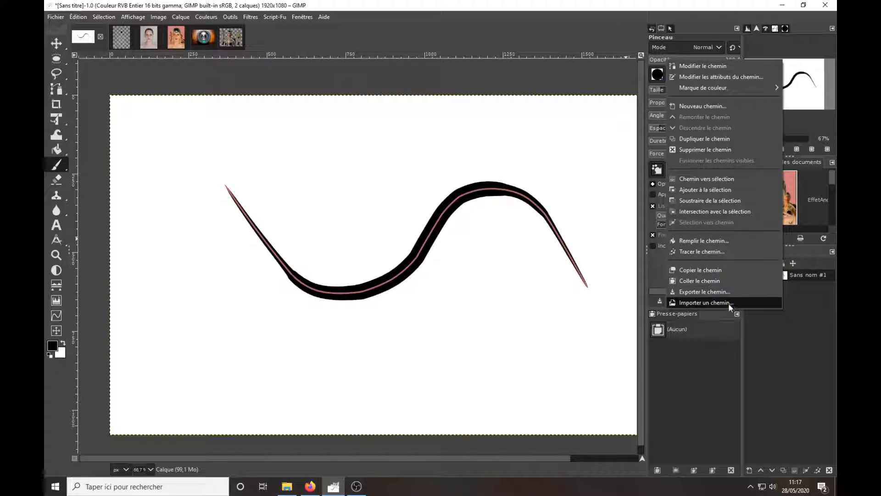
left_click(792, 338)
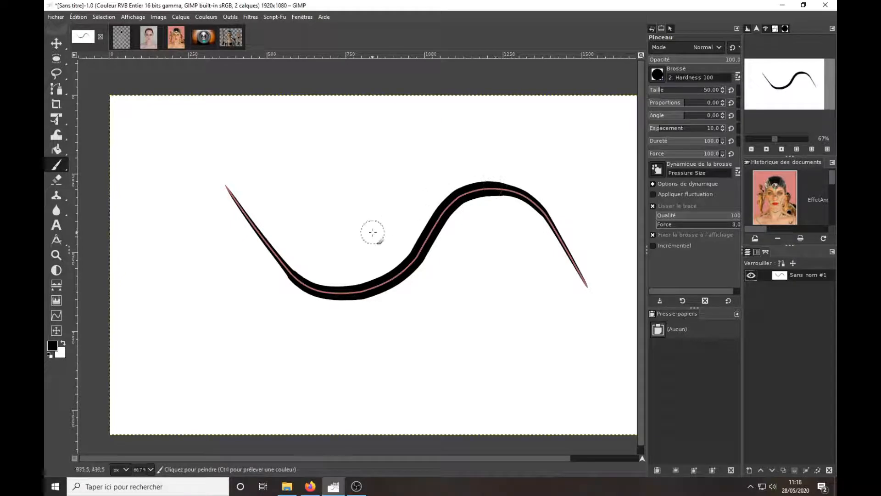
Step: Compare the curves drawing with the portrait and review the SVG path files offered for import in the Tuto Effet Android folder
left_click(125, 43)
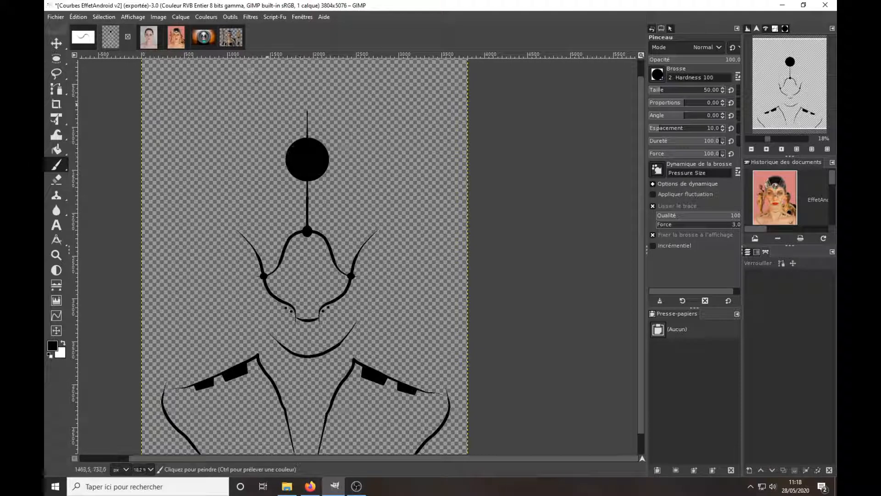
left_click(151, 40)
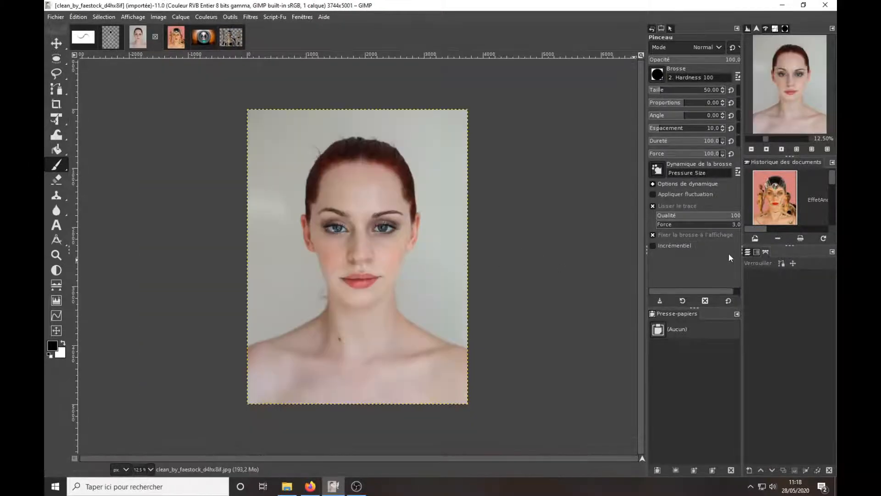
left_click(115, 42)
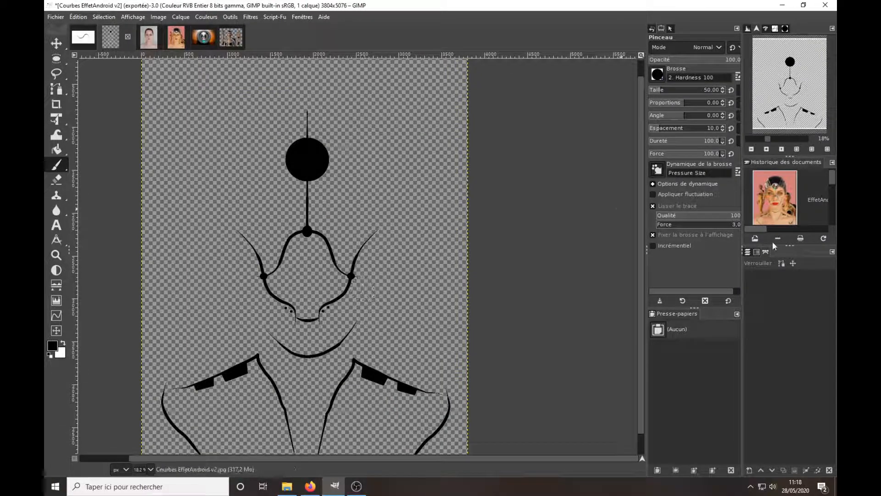
right_click(787, 291)
left_click(745, 286)
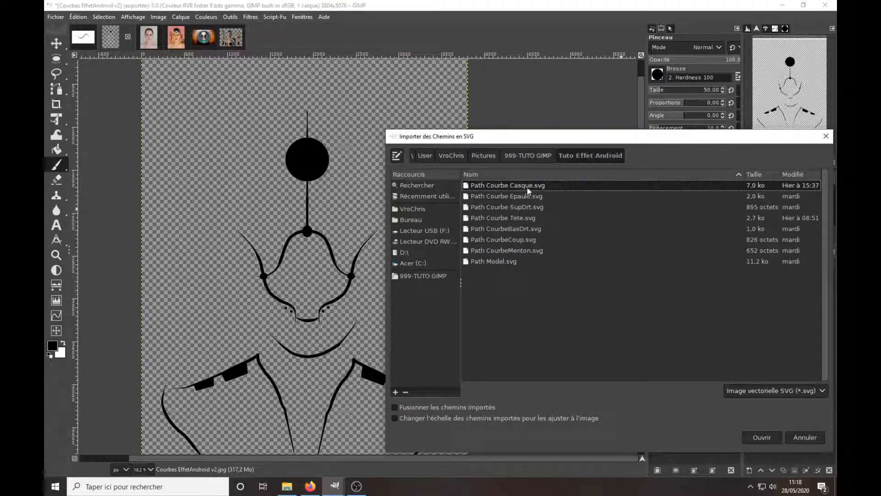
left_click(495, 199)
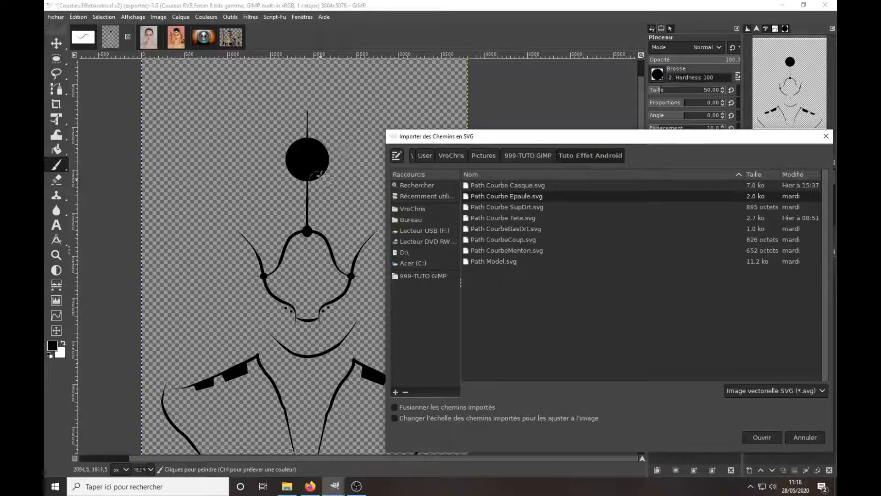
left_click(517, 233)
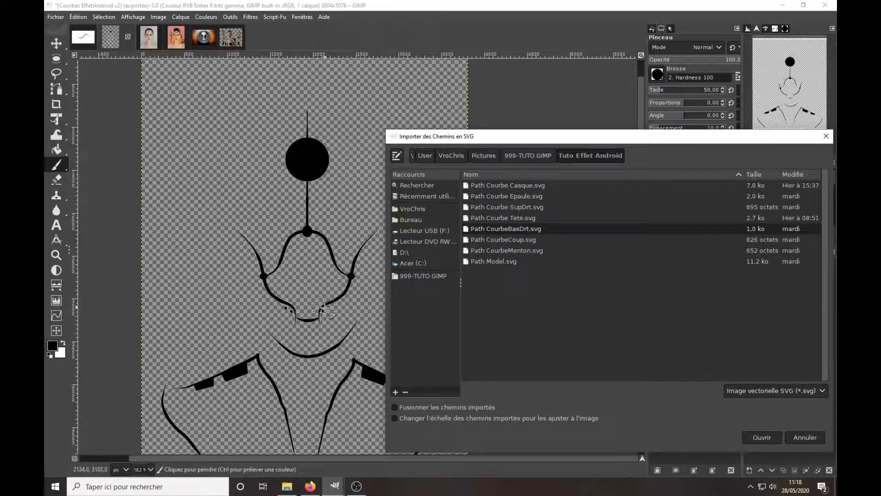
left_click(519, 241)
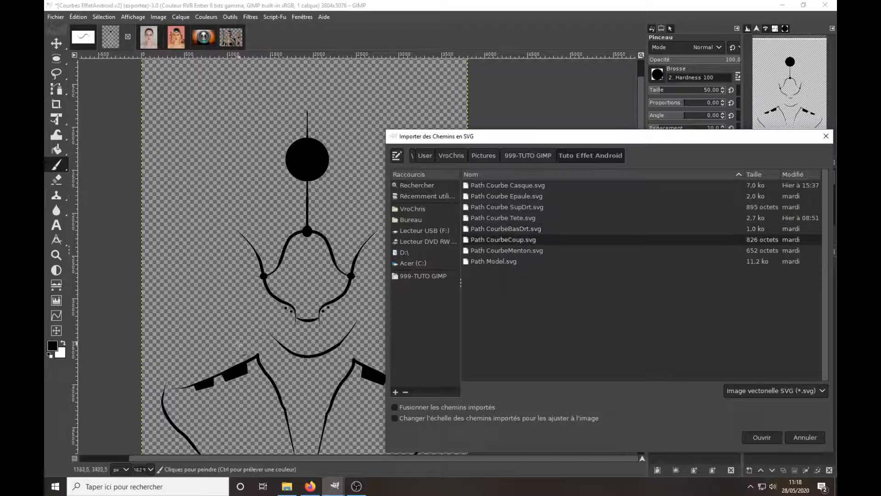
left_click(513, 252)
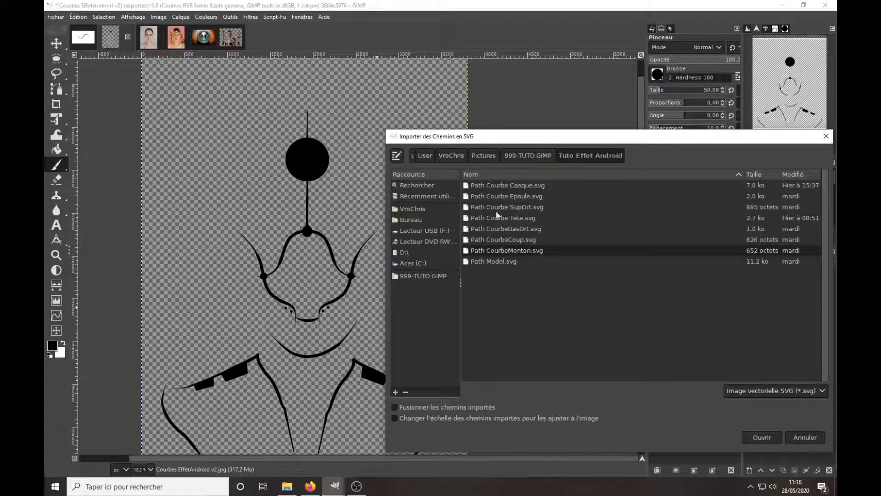
left_click(826, 136)
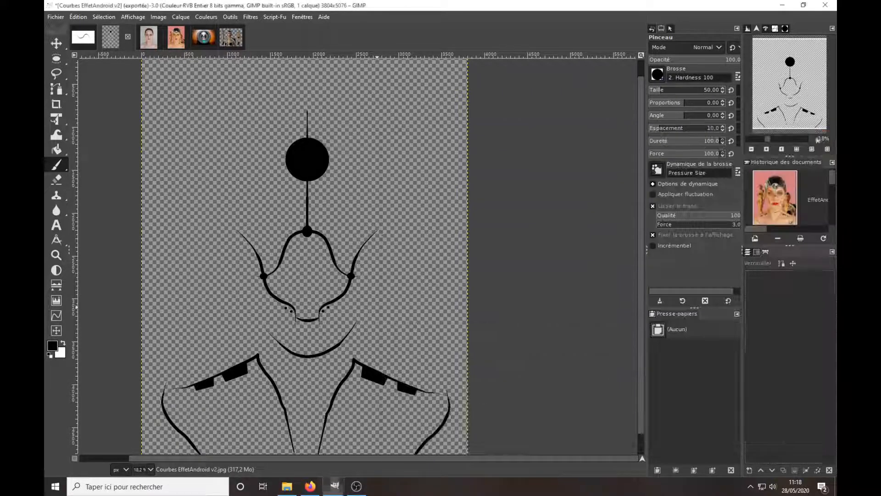
Step: Switch to the portrait image clean_by_faestock_d4hx8if and show its list of paths
left_click(149, 37)
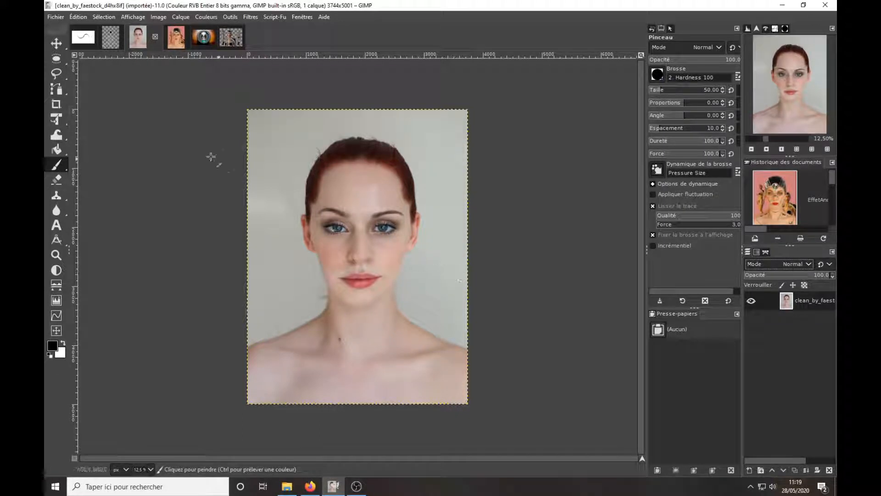
mouse_move(56, 89)
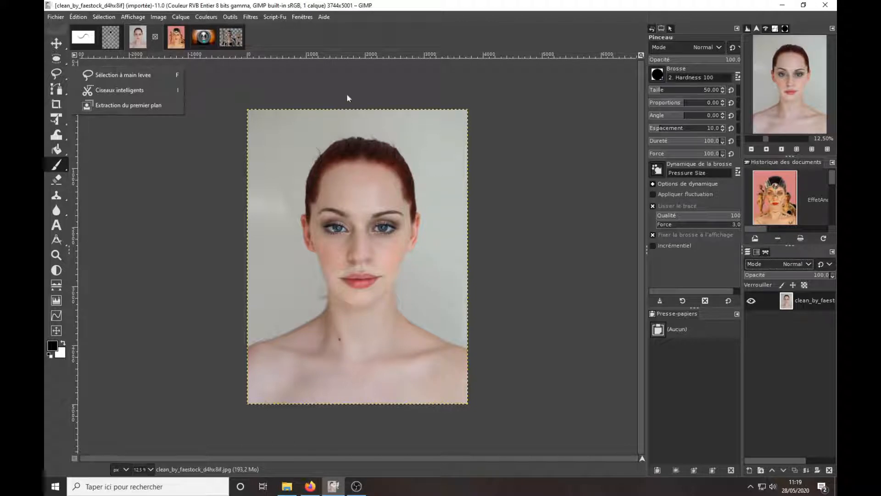
left_click(816, 366)
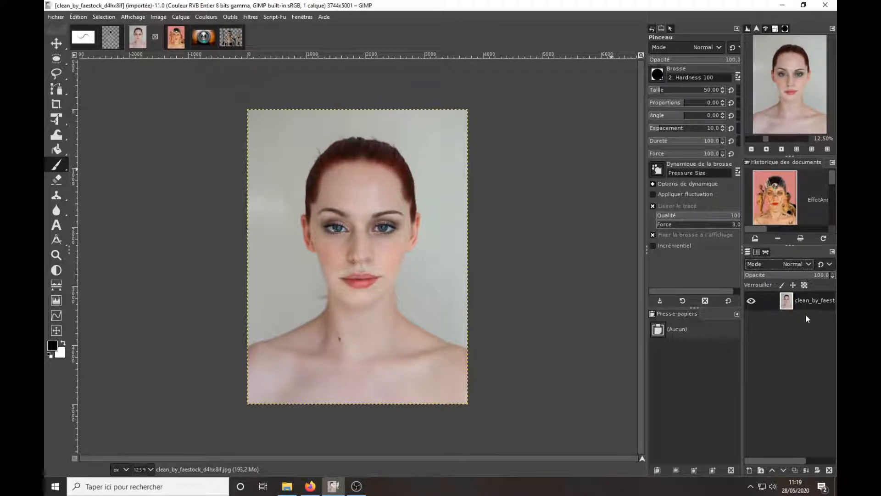
left_click(767, 252)
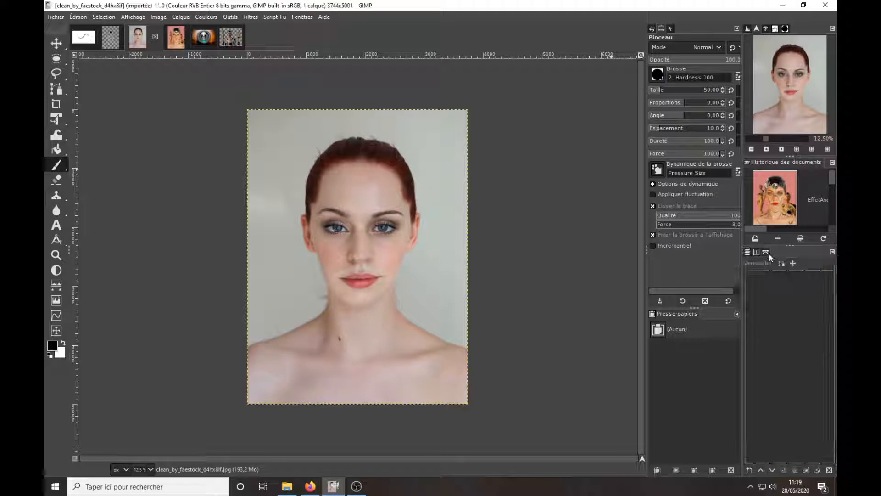
Step: Import the SVG path Path Model.svg from the Tuto Effet Android folder into the portrait
right_click(786, 310)
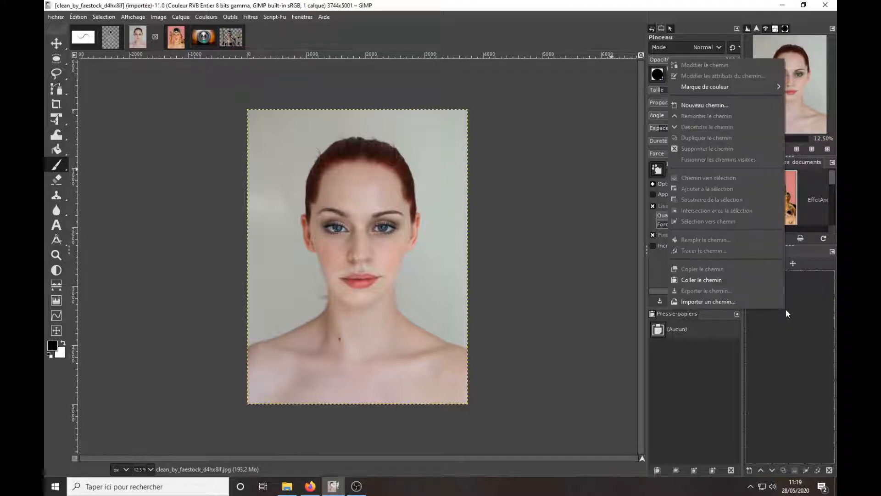
left_click(721, 302)
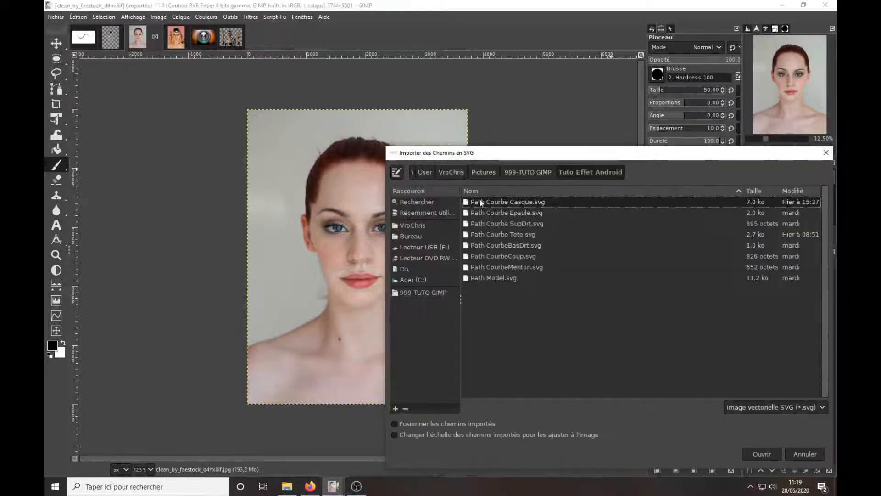
left_click(760, 455)
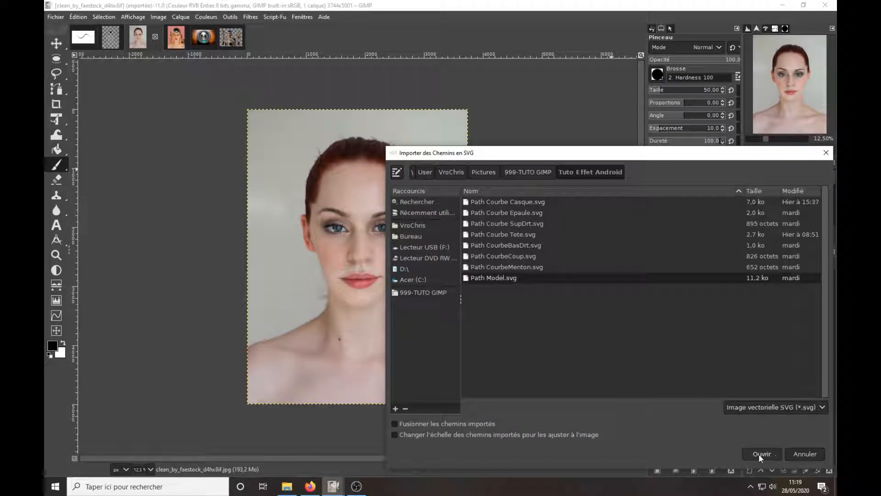
left_click(759, 454)
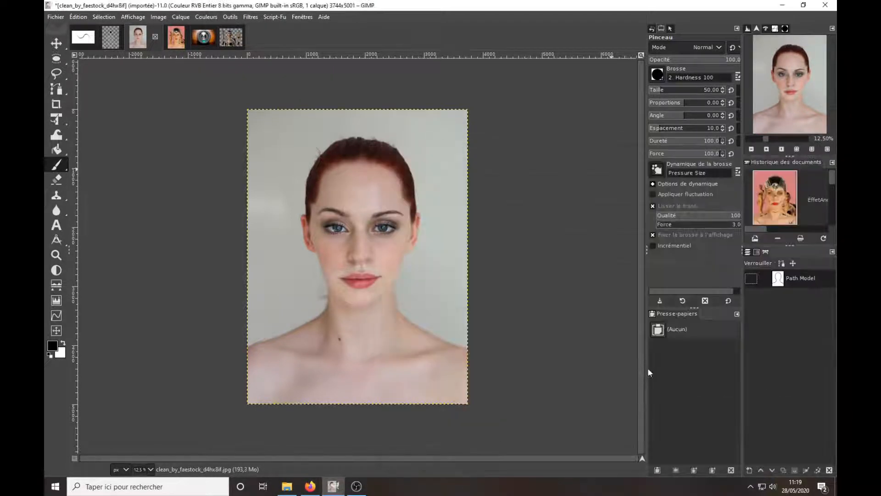
Step: Check the Path Model outline against the portrait, hide it again and convert the path to a selection
left_click(752, 278)
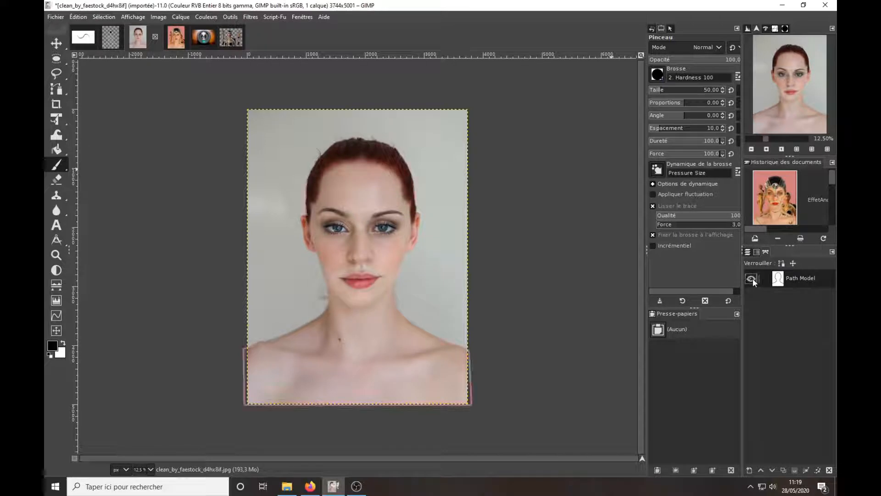
left_click(753, 278)
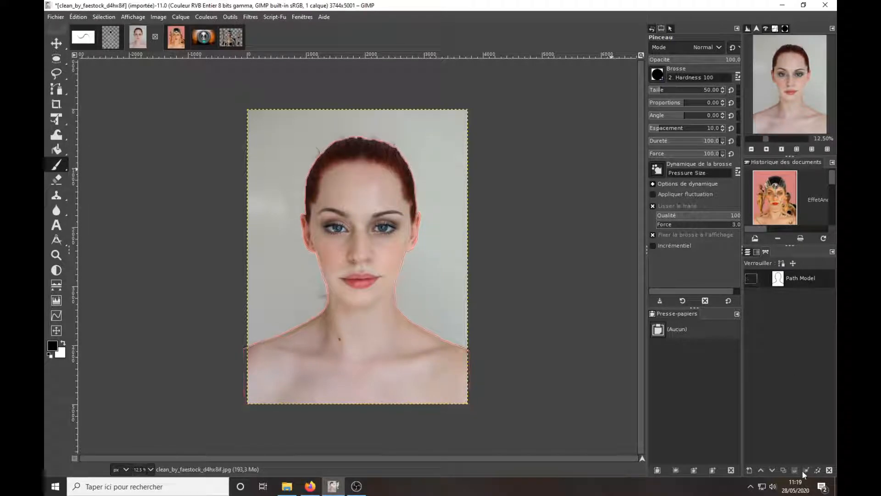
left_click(748, 252)
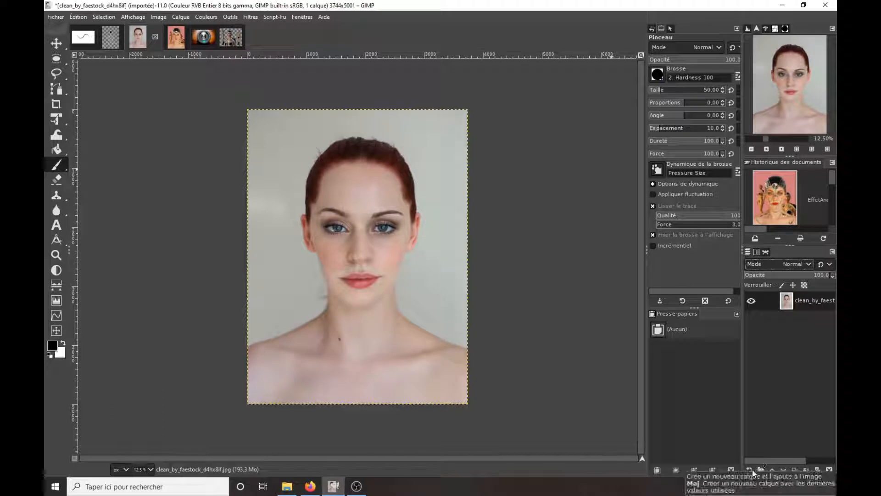
left_click(766, 252)
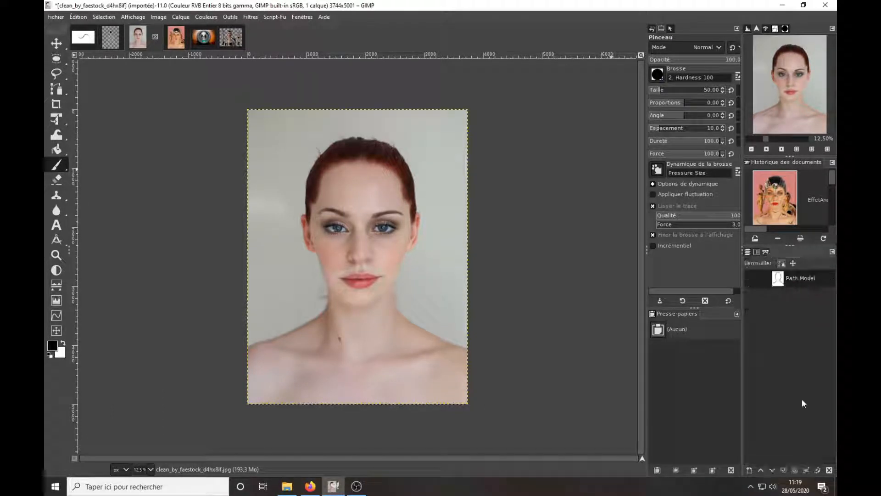
left_click(794, 470)
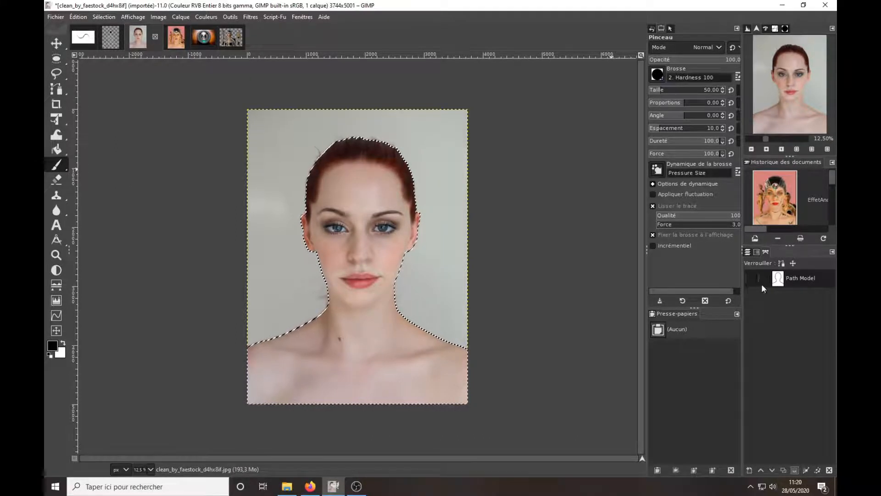
Step: Duplicate the portrait layer clean_by_faestock and hide the original layer
left_click(749, 252)
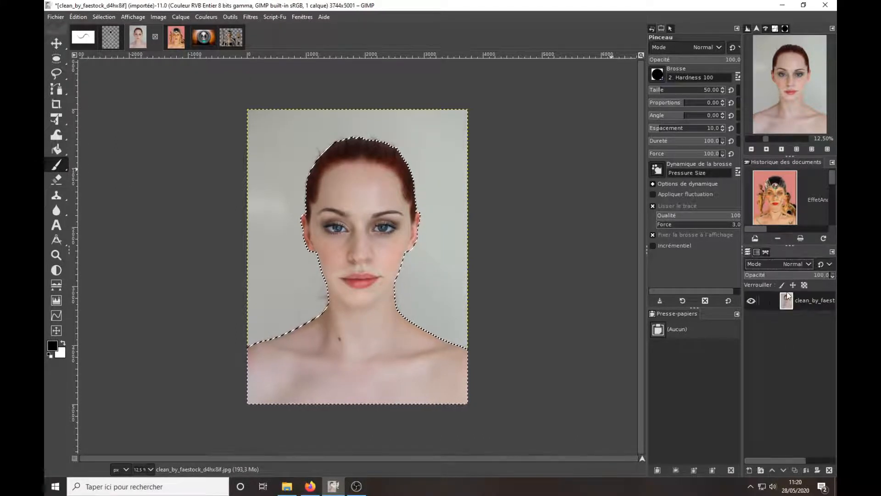
left_click(794, 470)
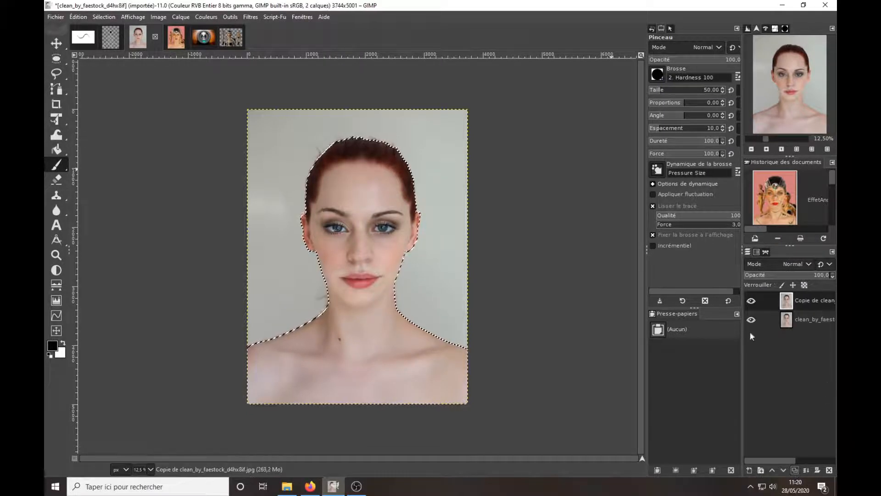
left_click(752, 320)
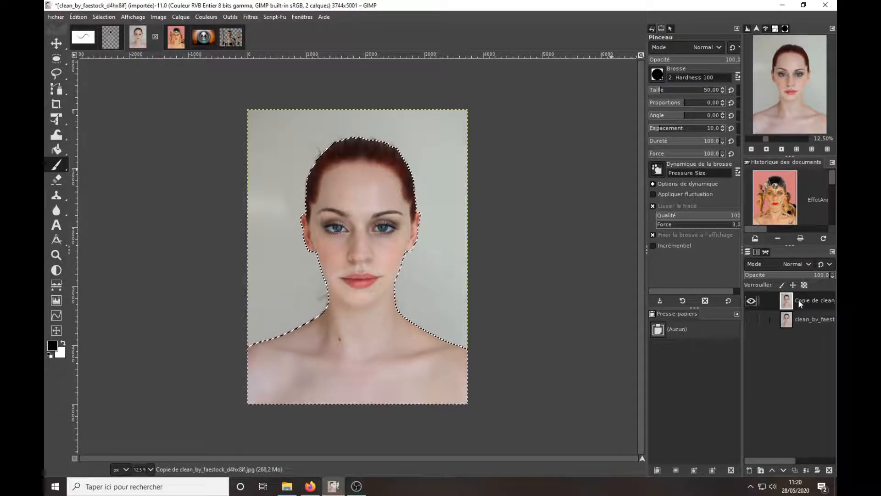
Step: Add a layer mask initialised from the selection to the portrait copy, isolating the woman from the background
right_click(786, 306)
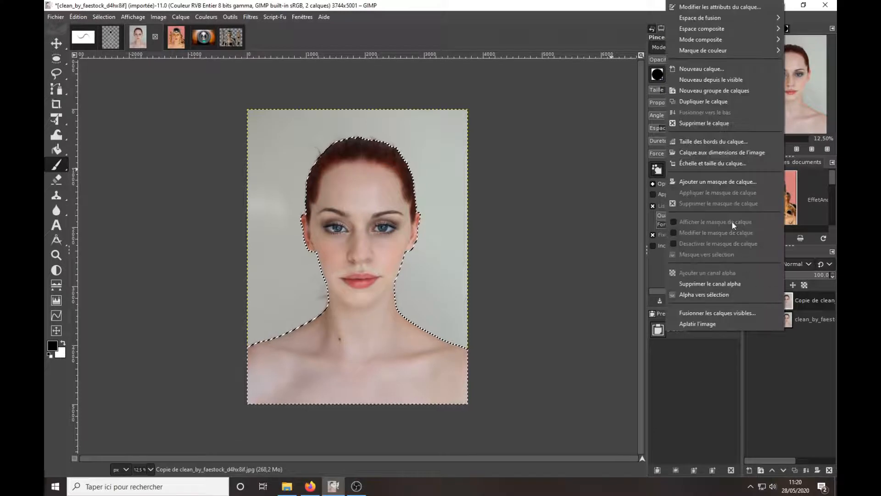
left_click(710, 181)
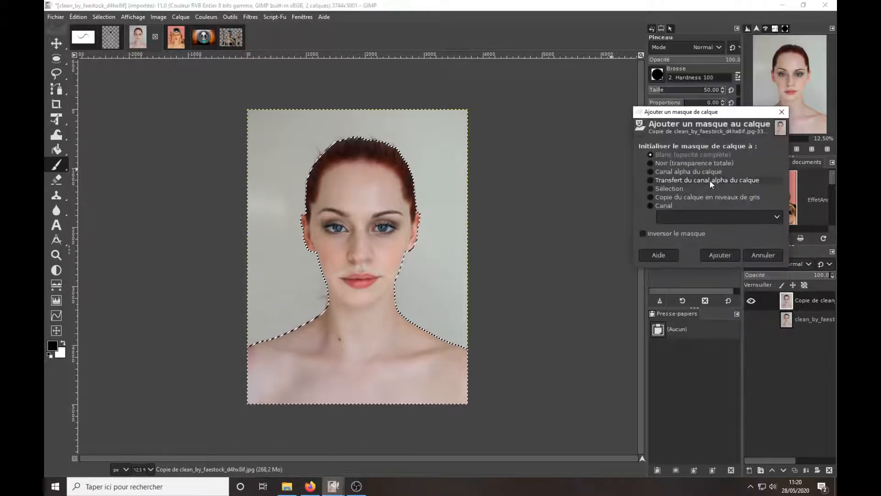
left_click(722, 255)
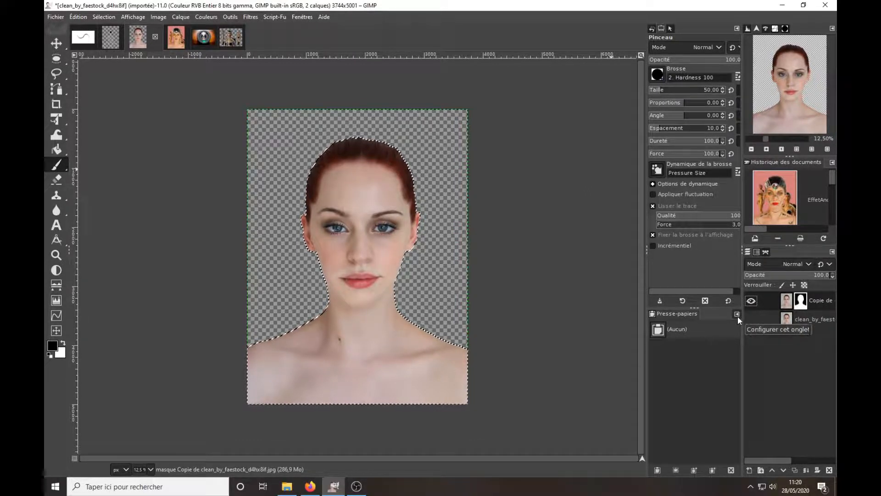
Step: Make the portrait copy's image active instead of its mask and clear the selection
left_click(787, 303)
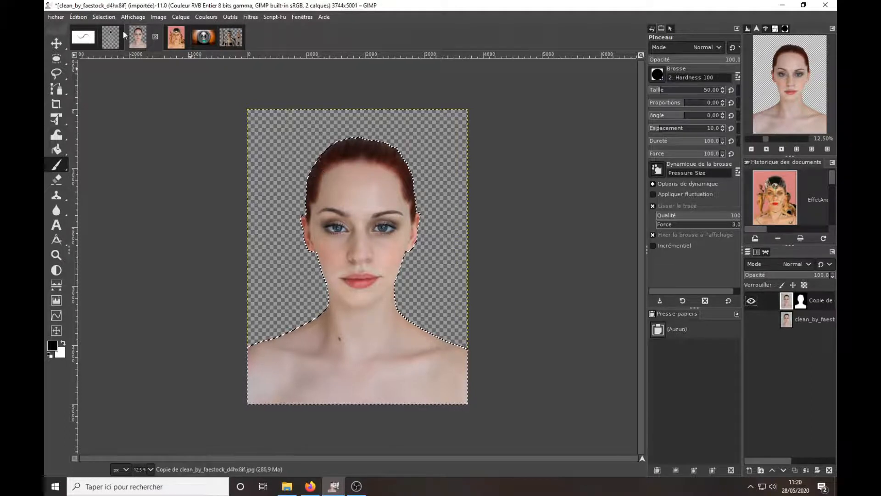
left_click(101, 18)
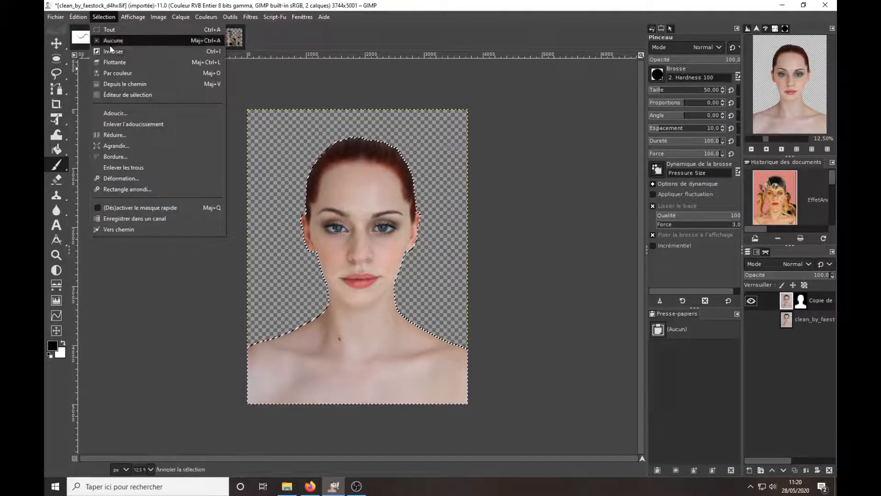
left_click(111, 42)
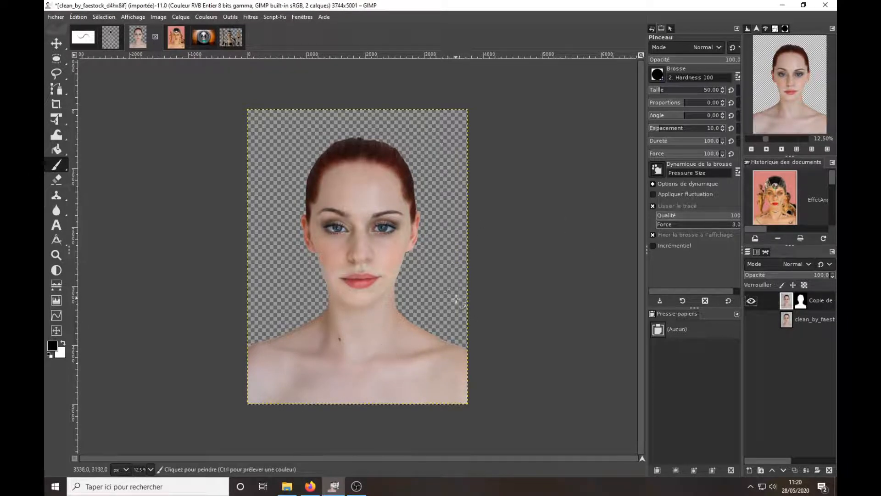
Step: Bring the black face and shoulder lines into the portrait as a new top layer and fit that layer to the image size
left_click(111, 40)
left_click_drag(111, 41, 507, 328)
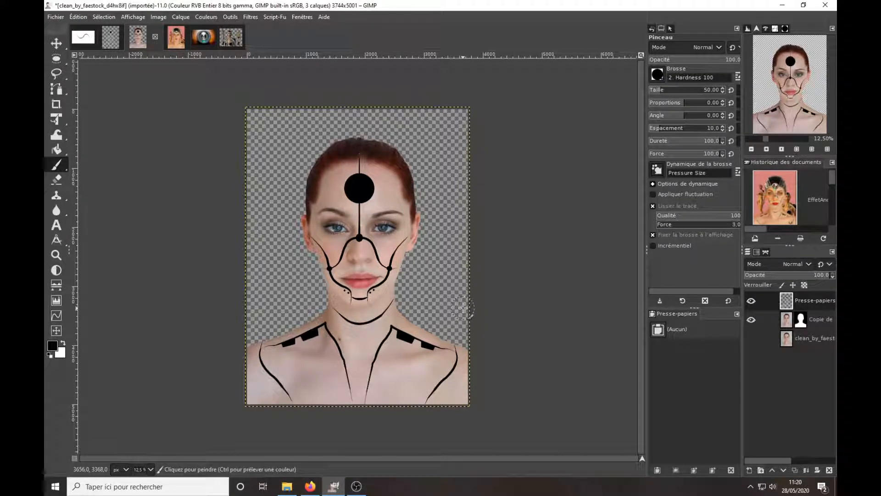
scroll(375, 276, "up", 1)
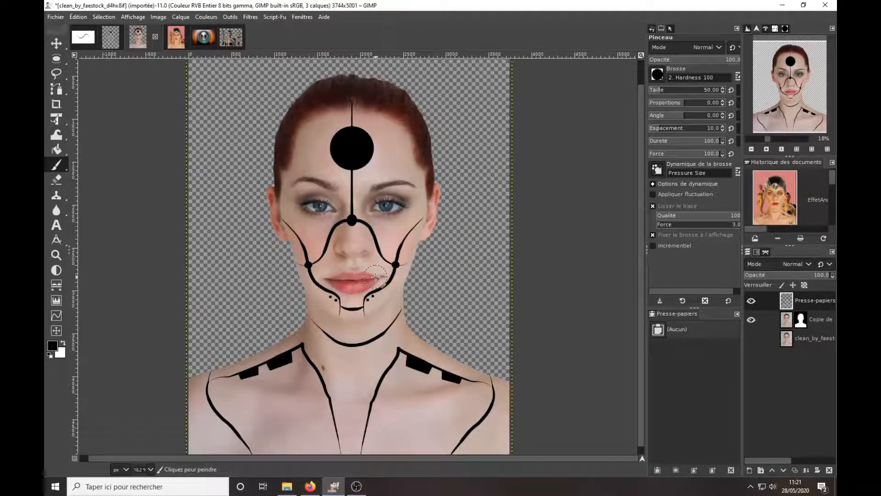
scroll(376, 277, "down", 2)
right_click(793, 299)
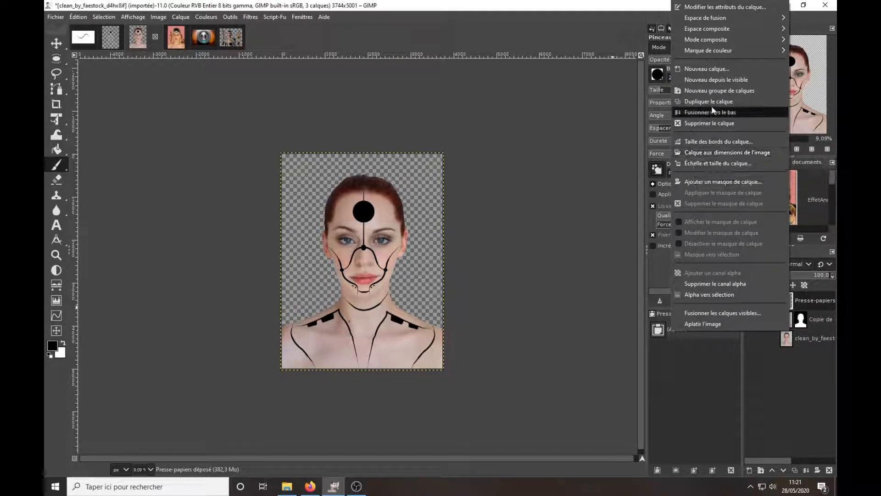
left_click(716, 151)
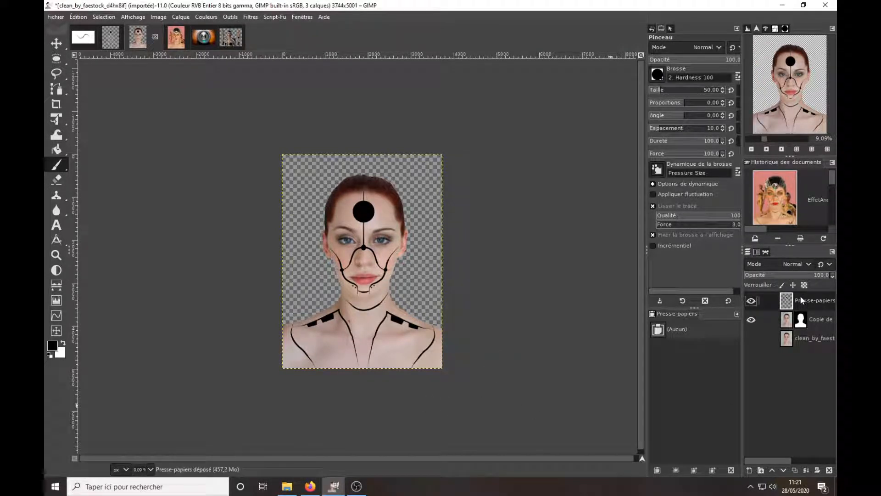
Step: Move the black lines layer below the masked portrait copy and make the portrait copy the active layer
left_click_drag(789, 301, 794, 326)
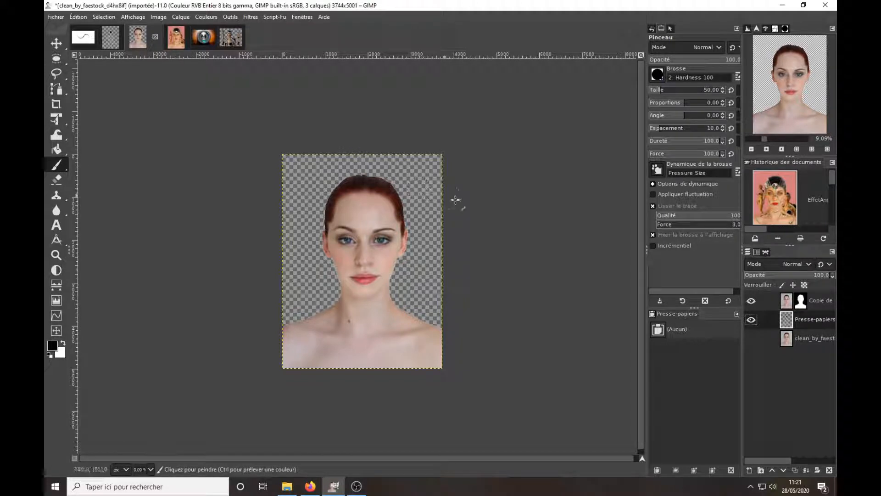
left_click(787, 303)
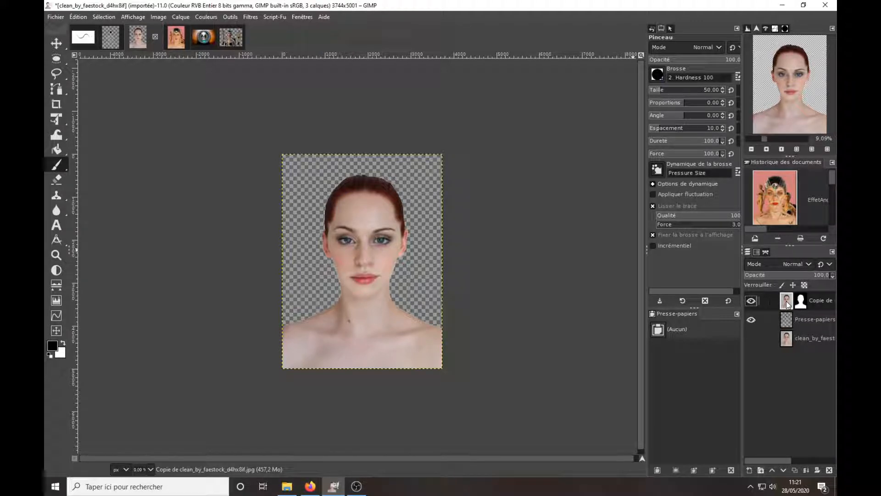
left_click(797, 148)
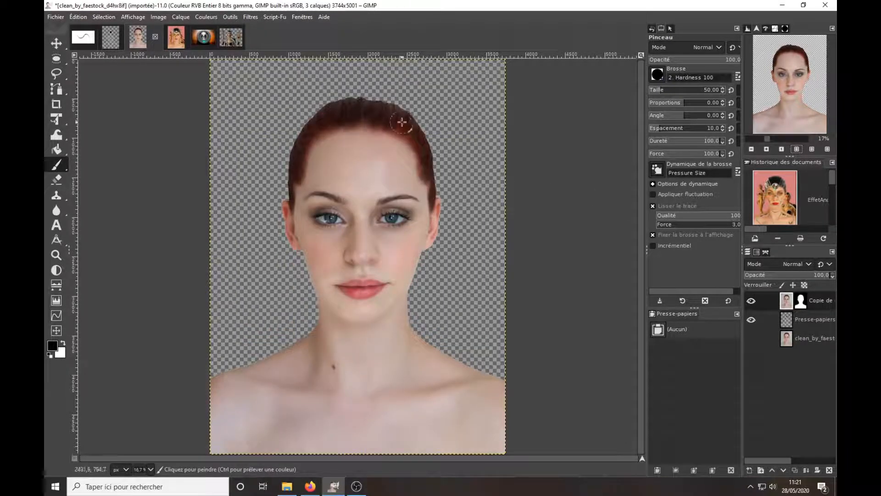
Step: Turn the black lines layer's alpha into a selection and make the masked portrait copy active
right_click(788, 319)
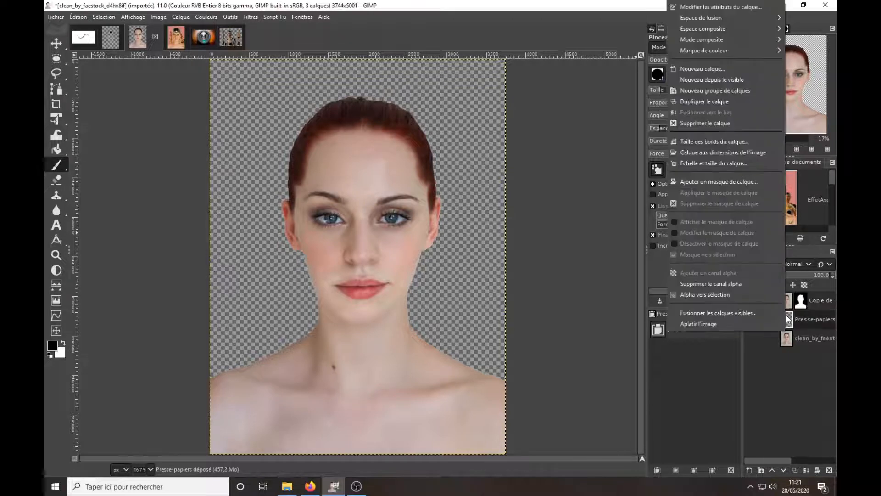
left_click(711, 295)
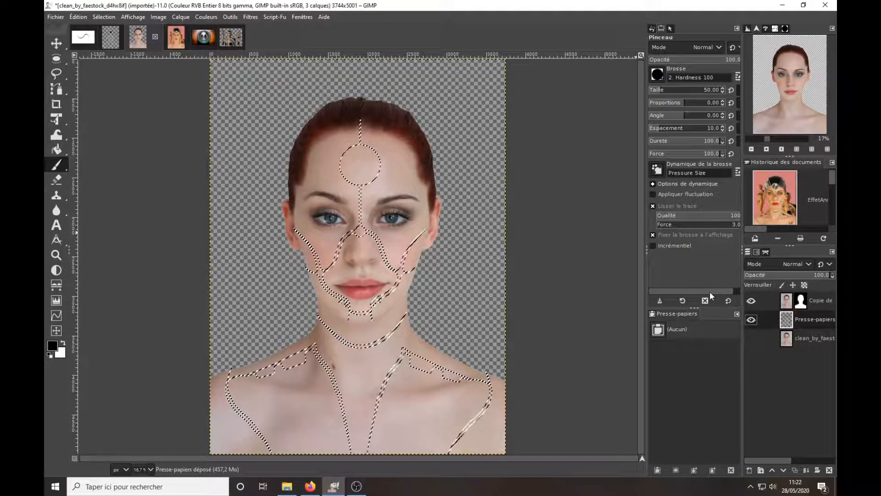
left_click(787, 301)
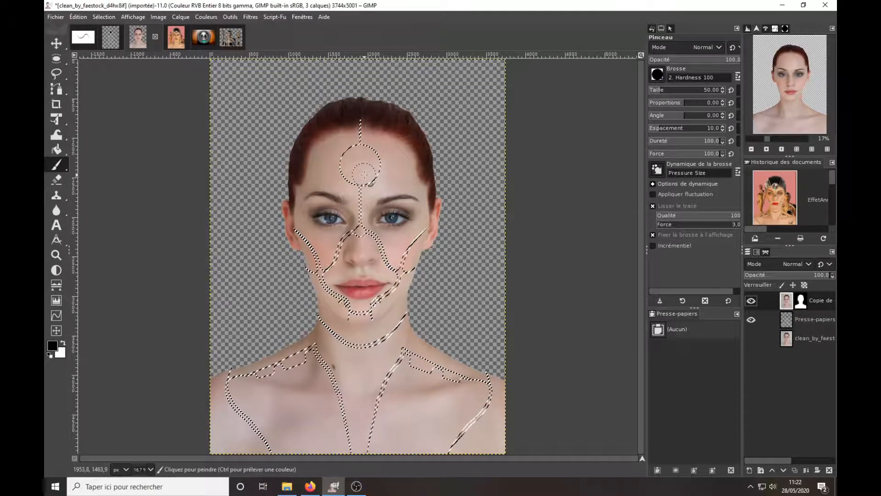
Step: Create a transparent 3744 × 5001 px layer above the portrait copy, and delete it again
left_click(750, 469)
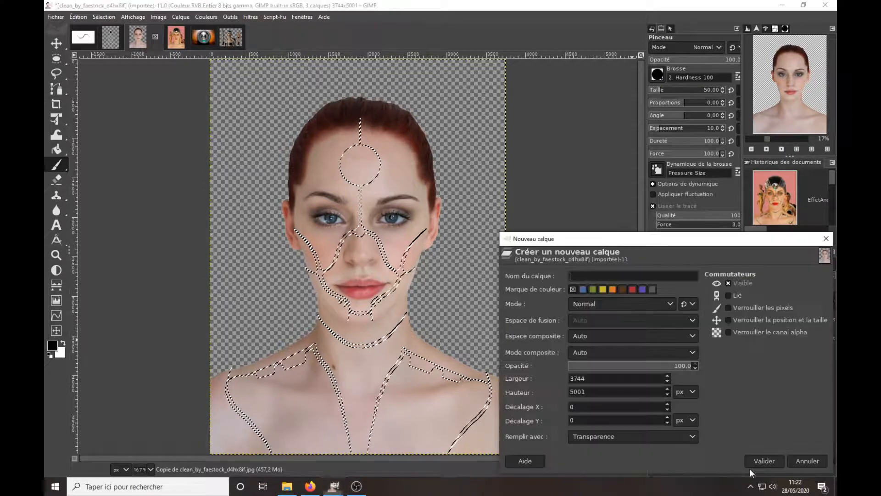
left_click(759, 460)
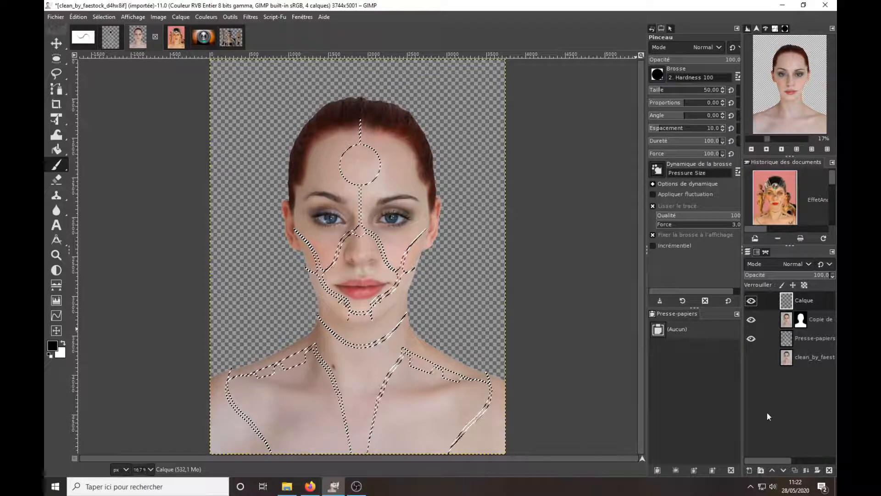
left_click(828, 470)
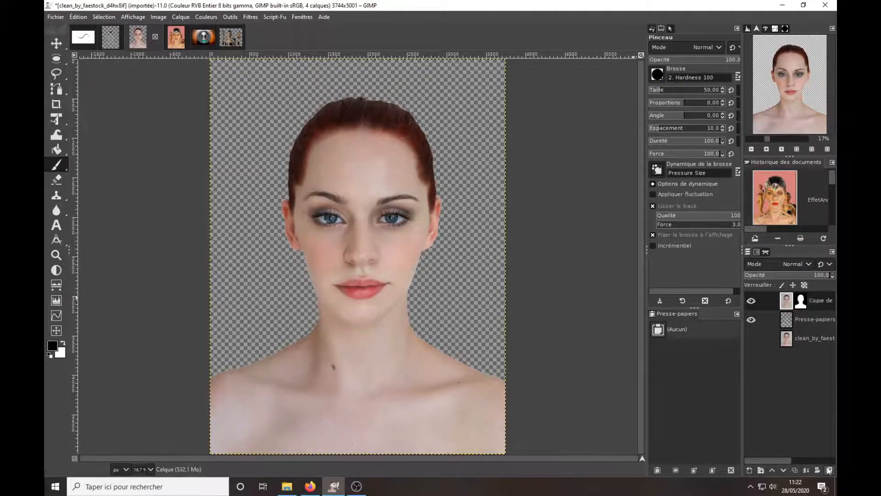
Step: Clear the selection of the lines and move the black lines layer back above the masked portrait copy
left_click(790, 324)
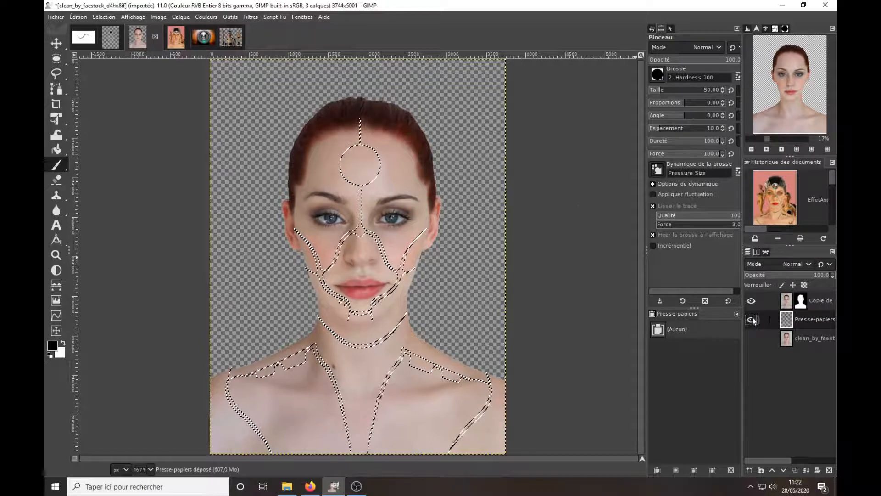
left_click(111, 18)
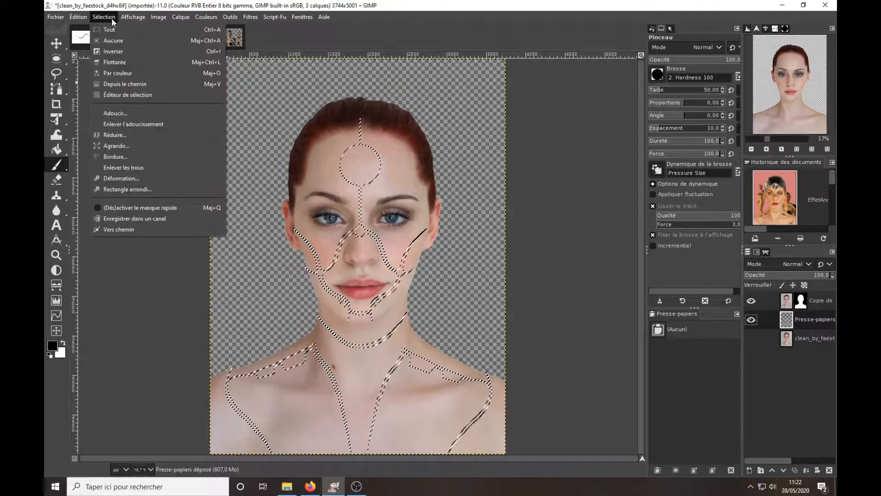
left_click(113, 43)
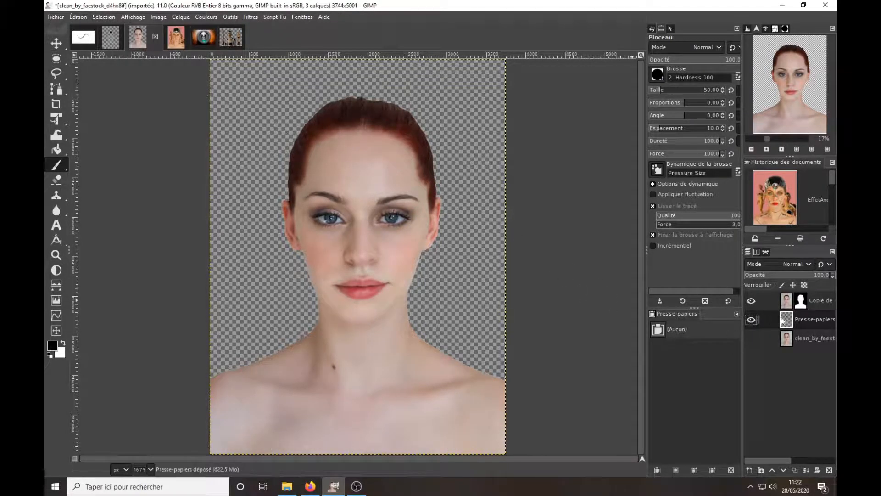
left_click_drag(783, 320, 786, 301)
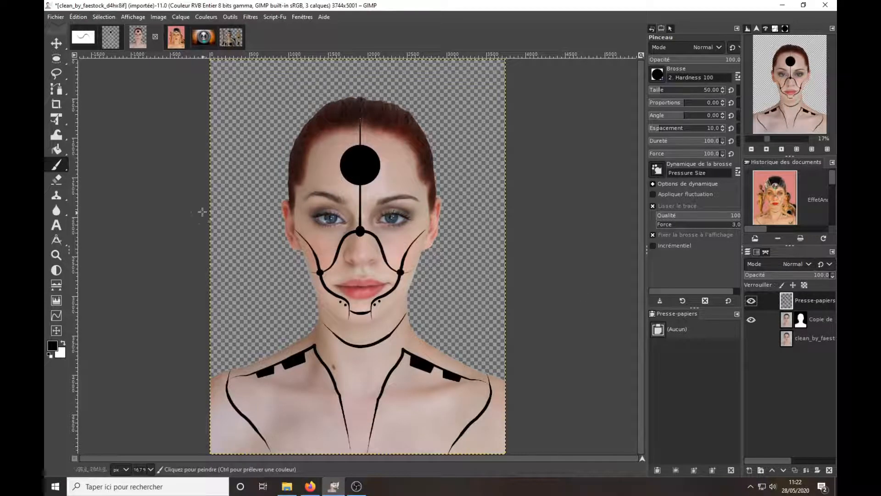
Step: Shift the black lines layer slightly to align it with the face, and fit the layer to the image size
left_click(56, 43)
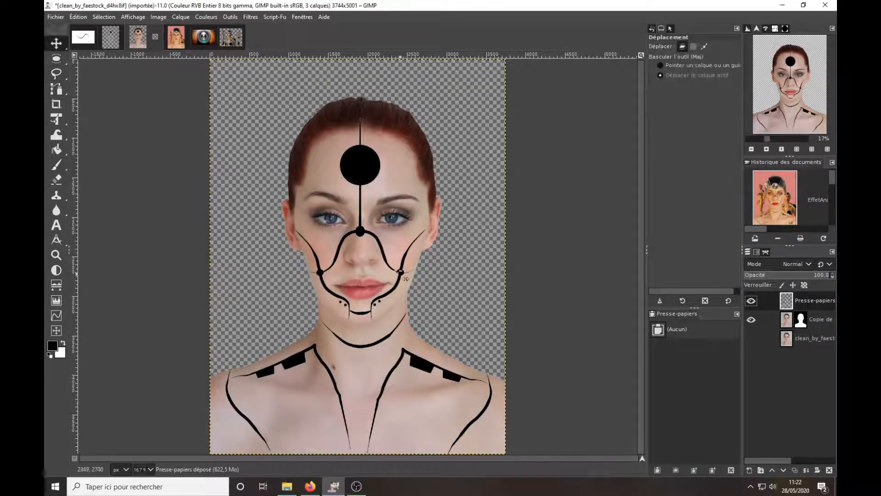
left_click_drag(381, 253, 381, 253)
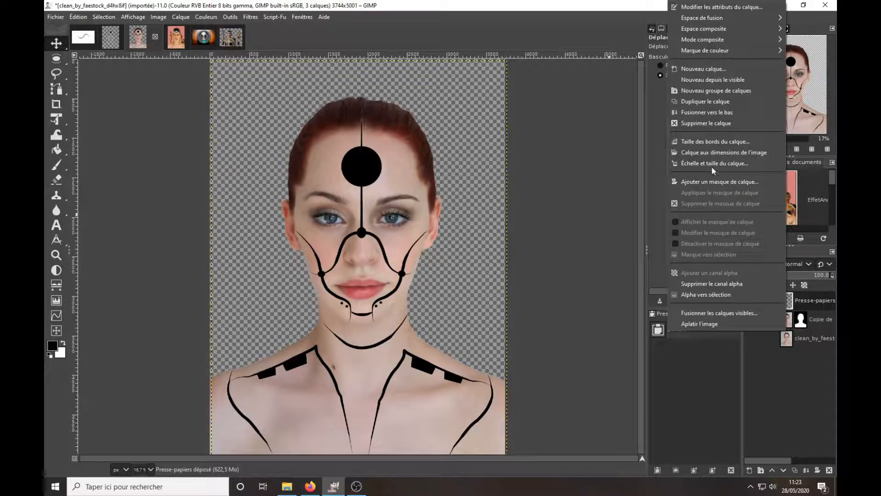
left_click(712, 156)
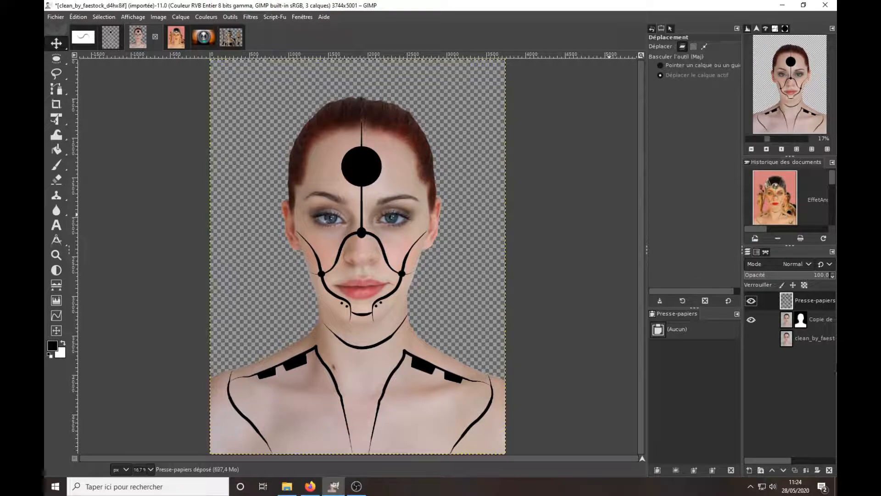
Step: Move the black lines layer below the masked portrait copy and turn its alpha into a selection
left_click(787, 323)
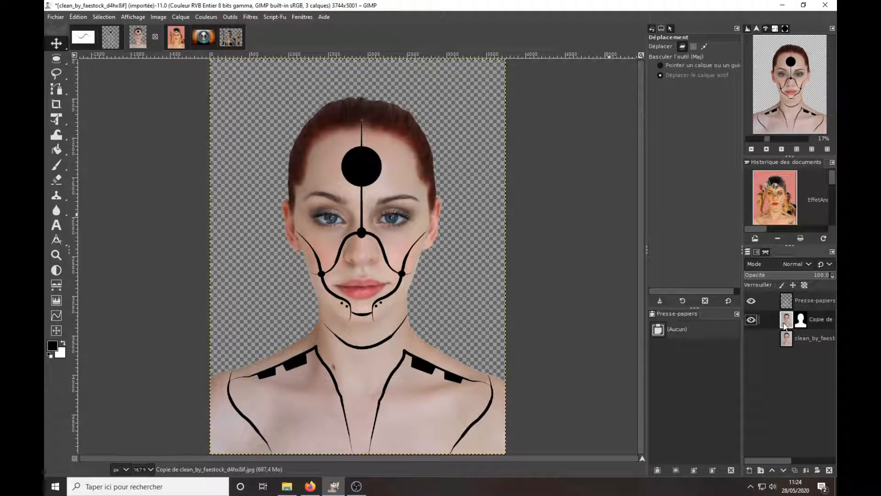
left_click_drag(788, 306, 792, 333)
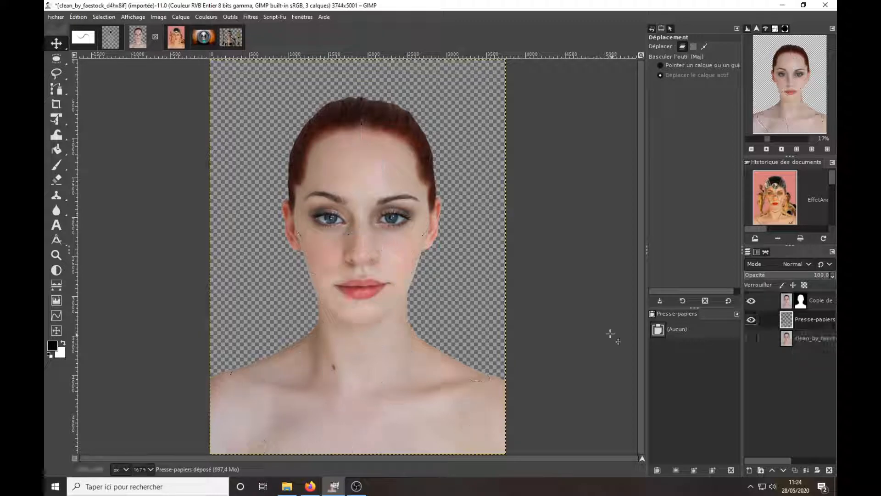
right_click(785, 320)
left_click(718, 296)
Step: Create a new transparent layer above the masked portrait copy and invert the selection of the lines
left_click(786, 301)
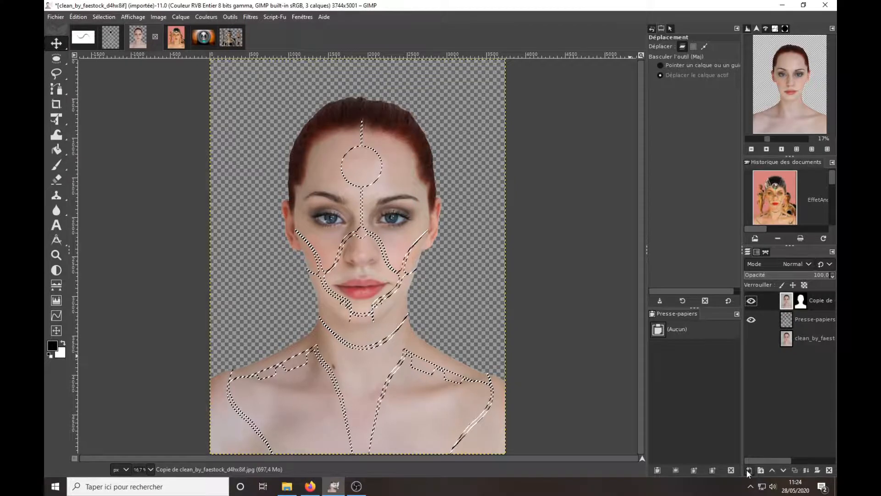
left_click(747, 469)
left_click(764, 458)
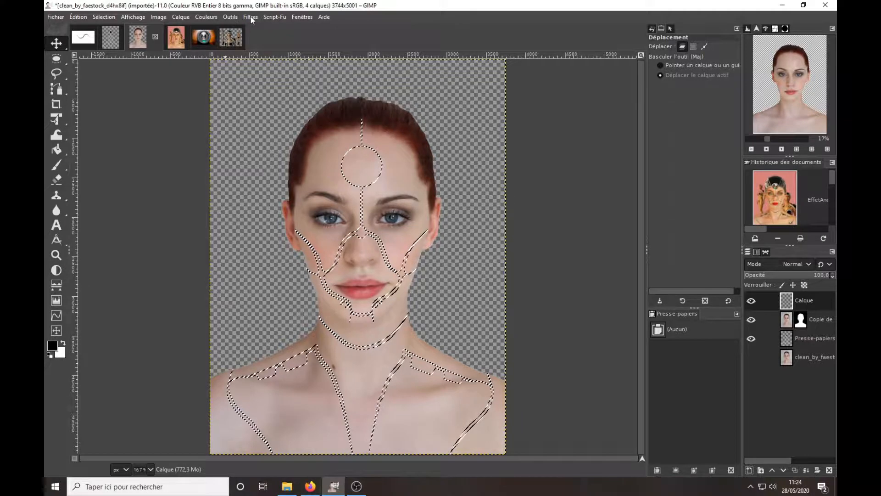
left_click(104, 17)
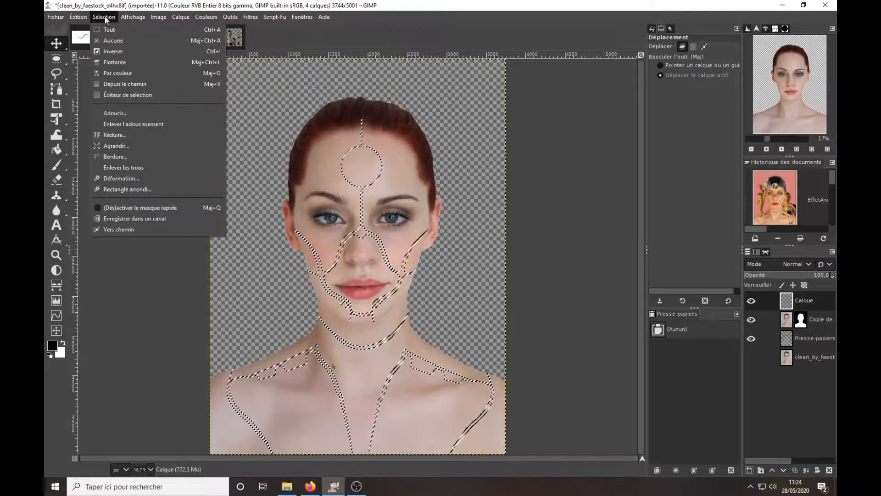
left_click(112, 54)
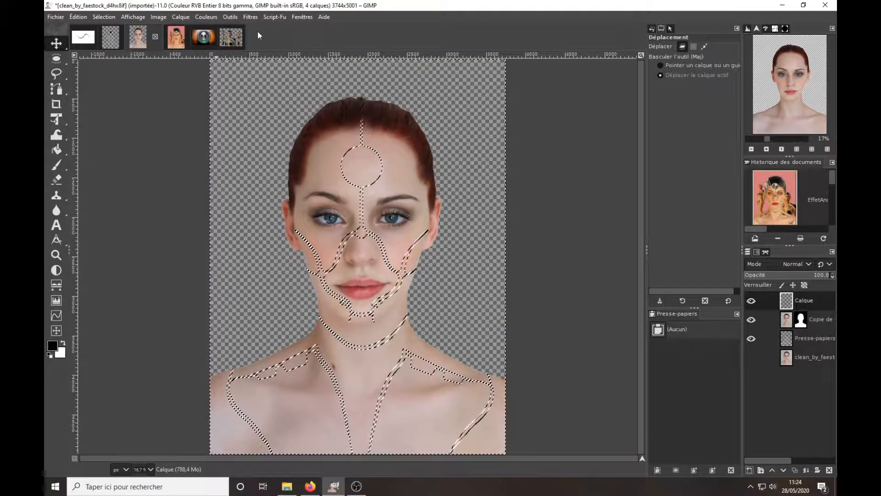
Step: Apply the legacy Drop Shadow filter to the new layer with X and Y offsets of 8, blur radius 10 and black colour
left_click(249, 18)
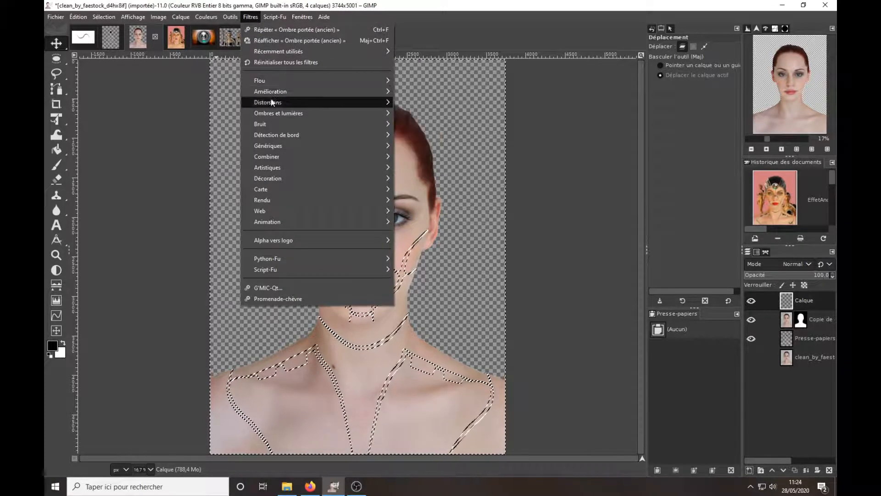
mouse_move(273, 114)
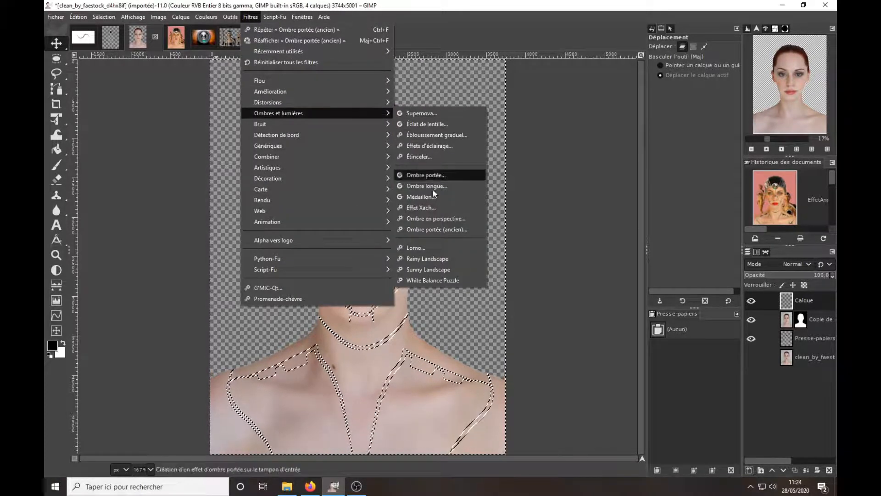
left_click(434, 230)
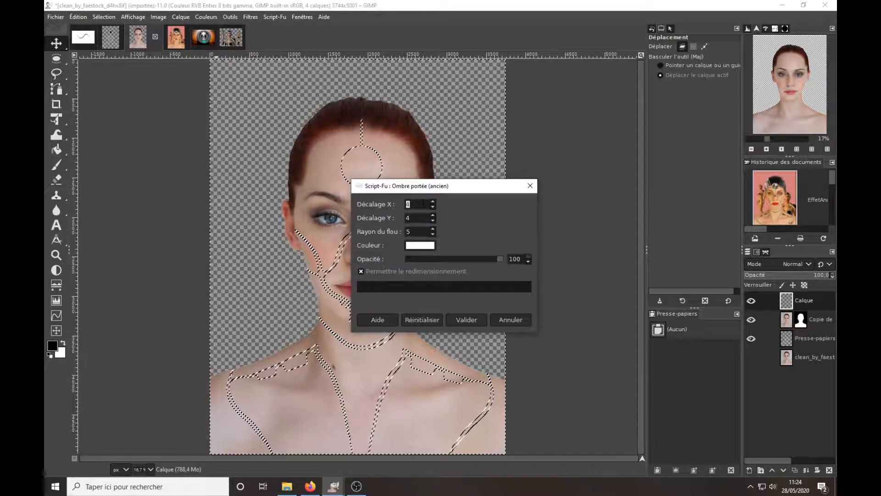
type("8")
key("Tab")
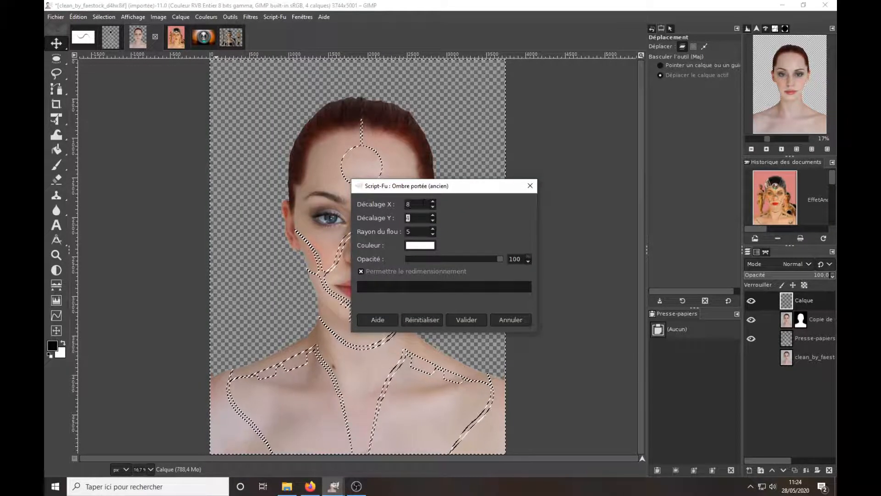
type("8")
key("Tab")
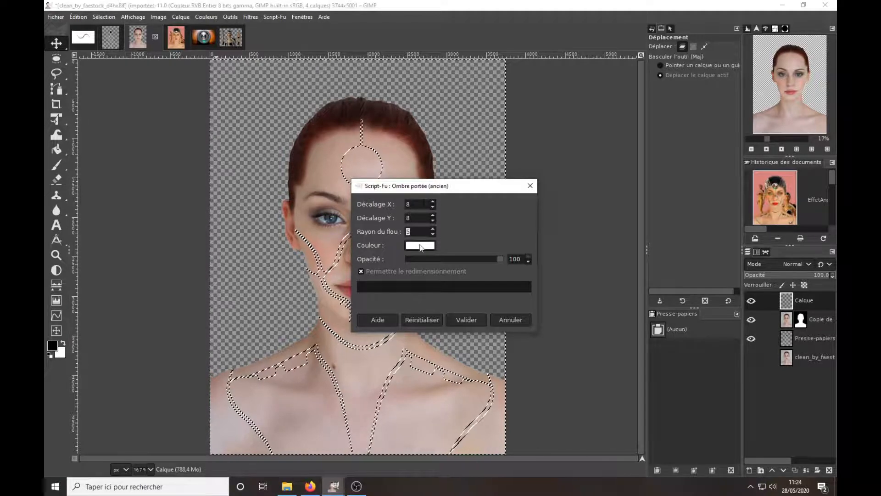
type("10")
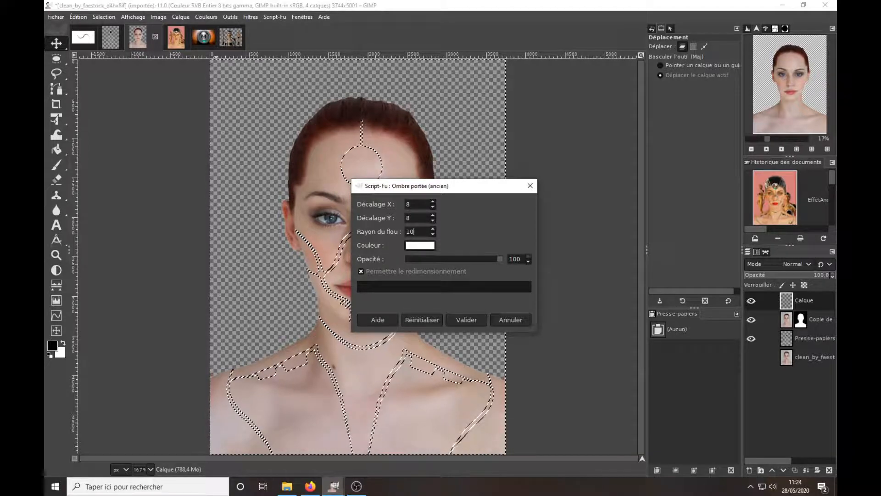
left_click(411, 246)
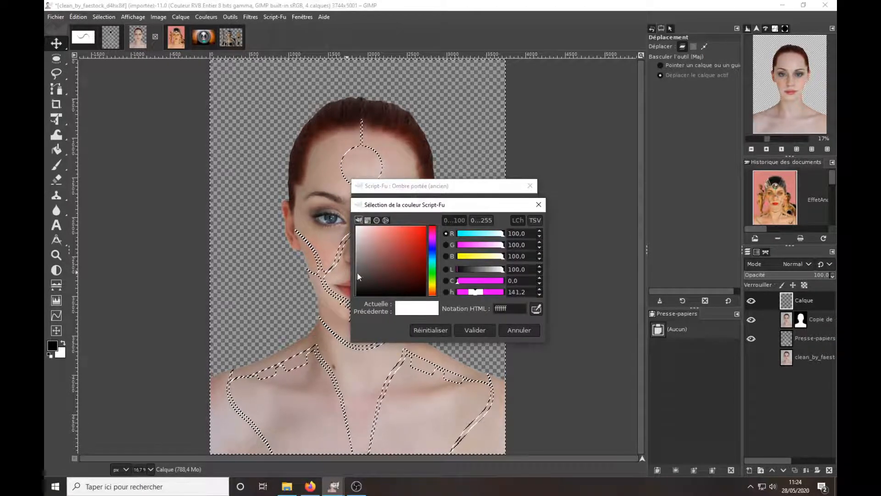
left_click(357, 295)
left_click(475, 330)
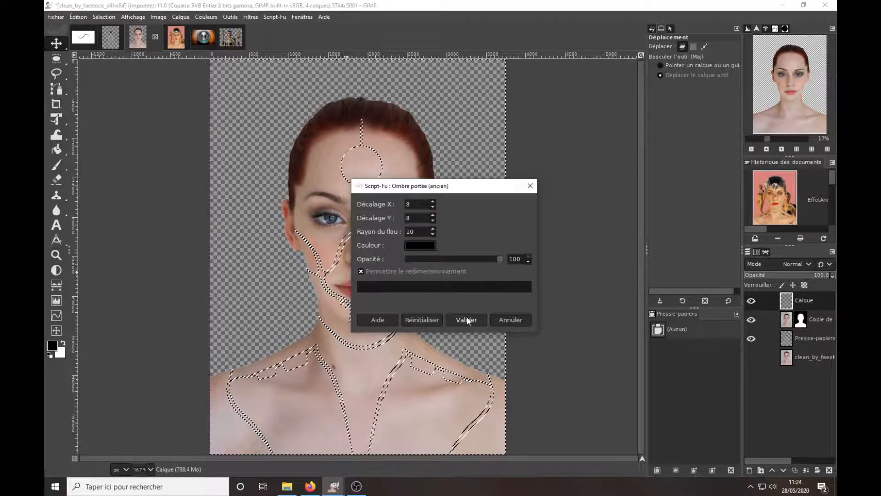
left_click(467, 320)
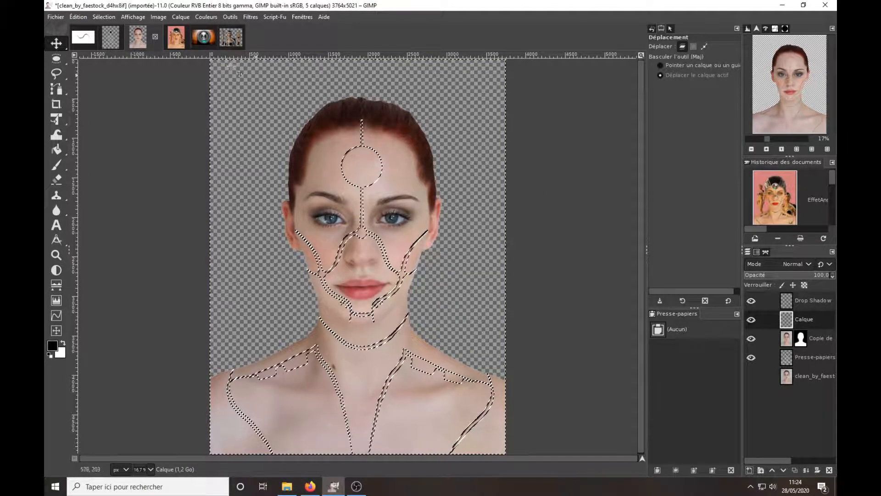
Step: Clear the selection and merge the Drop Shadow layer down into the empty layer beneath it
left_click(111, 17)
left_click(114, 40)
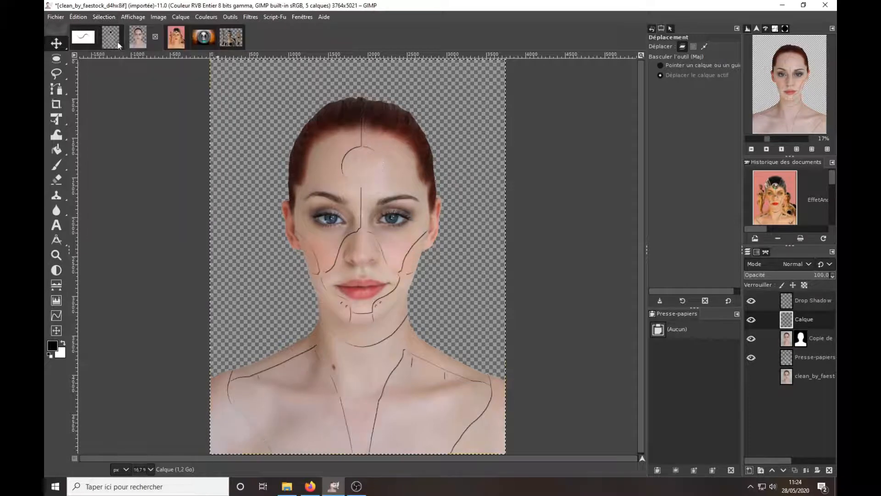
scroll(420, 294, "up", 2)
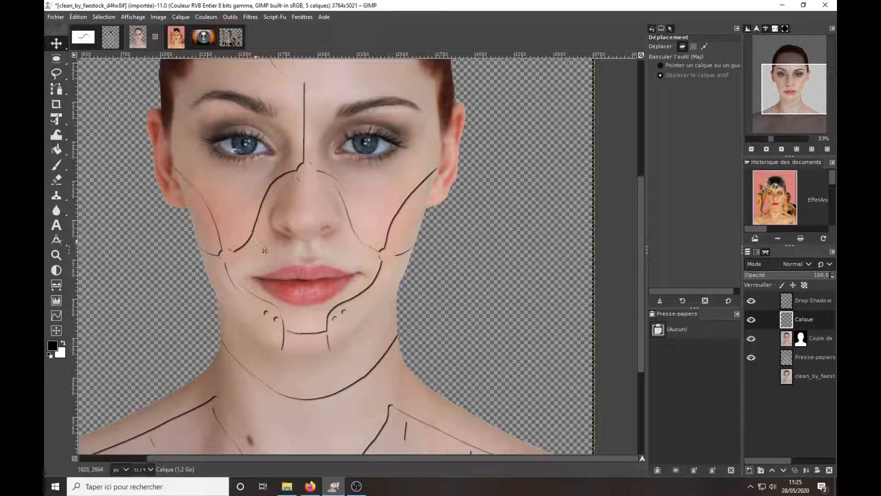
left_click(805, 305)
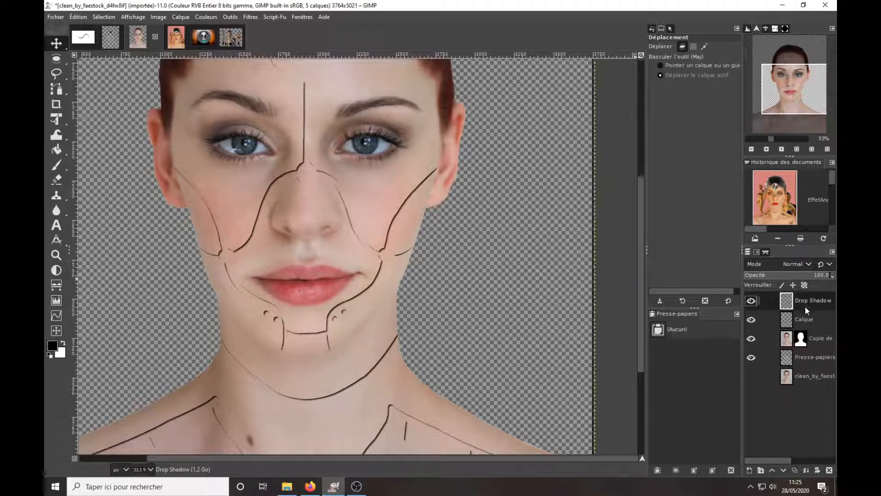
left_click(808, 469)
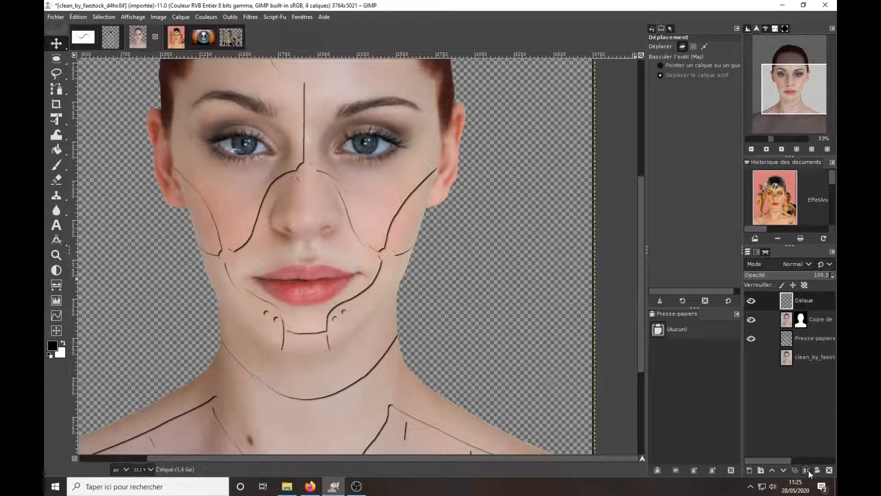
Step: Rename the merged shadow layer as "Drop Shadow Black"
double_click(805, 300)
key("BackSpace")
type("Drop Shadow Black")
left_click(806, 300)
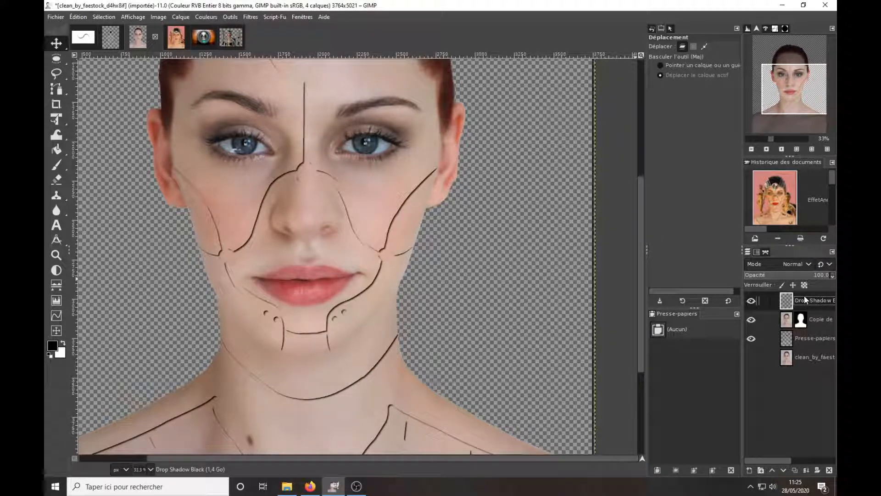
Step: Intensify the black shadow by duplicating the Drop Shadow Black layer and merging the copy down onto it
left_click(805, 469)
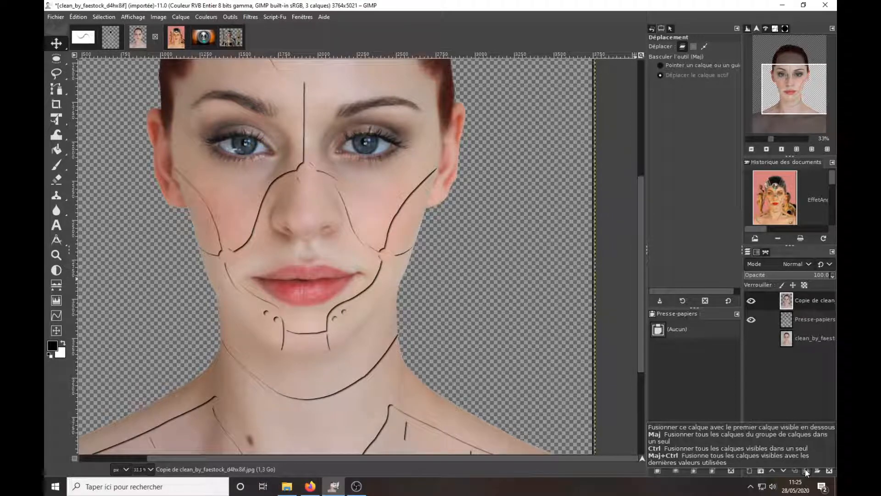
key("ctrl+z")
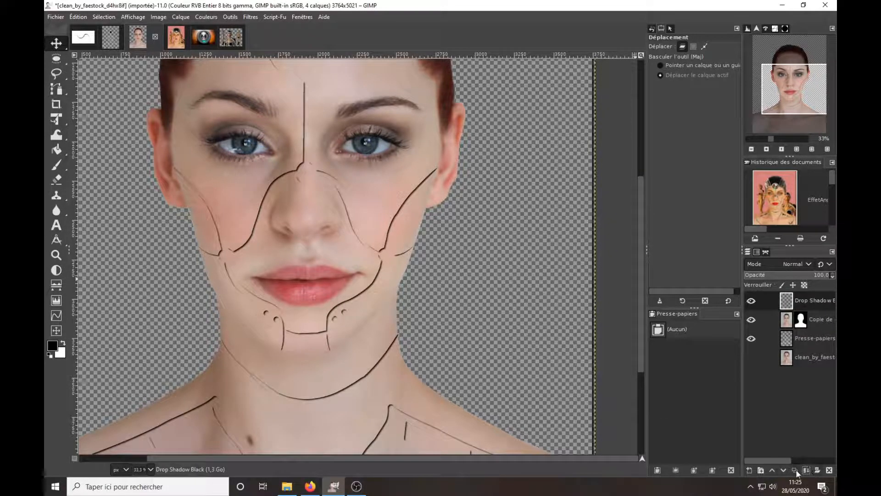
left_click(797, 469)
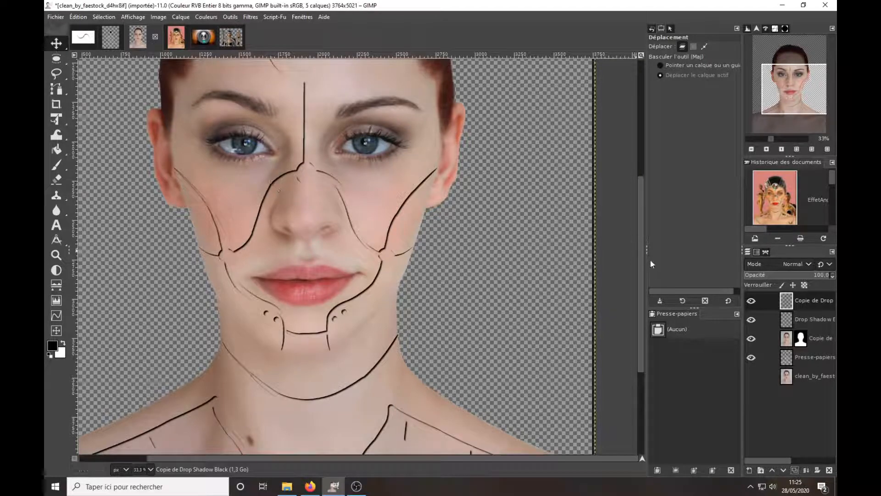
left_click(806, 469)
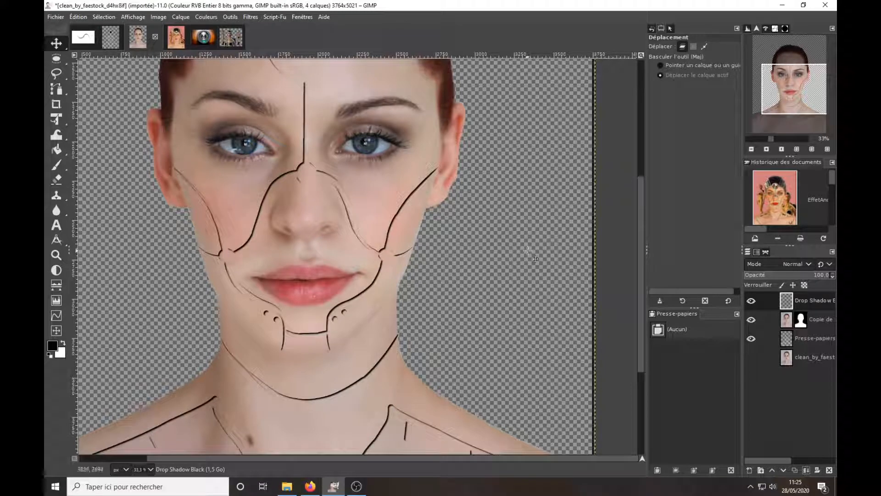
Step: Select the alpha of the black lines layer and create a transparent 3764 × 5021 px layer above Drop Shadow Black
right_click(789, 345)
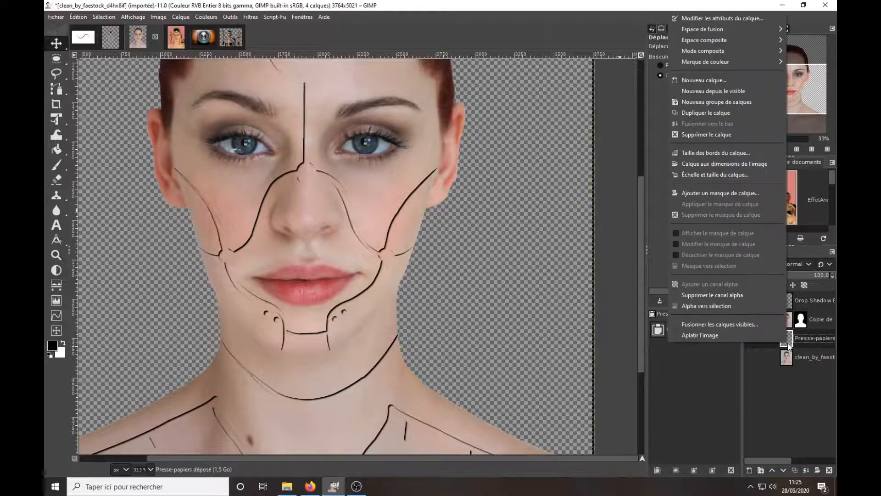
left_click(727, 306)
left_click(789, 304, "alt")
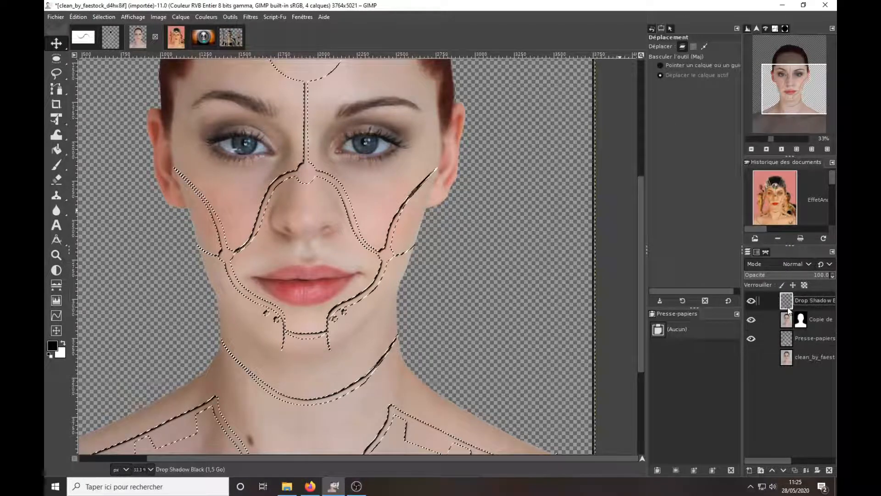
left_click(751, 469)
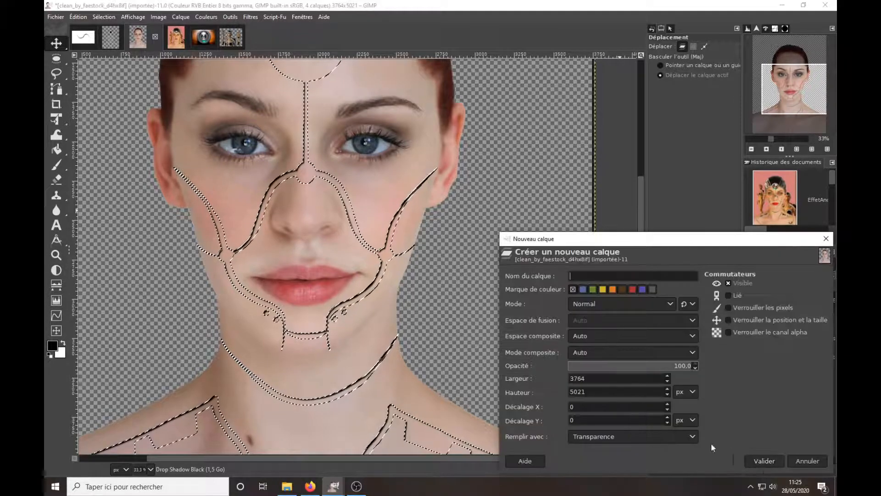
left_click(765, 459)
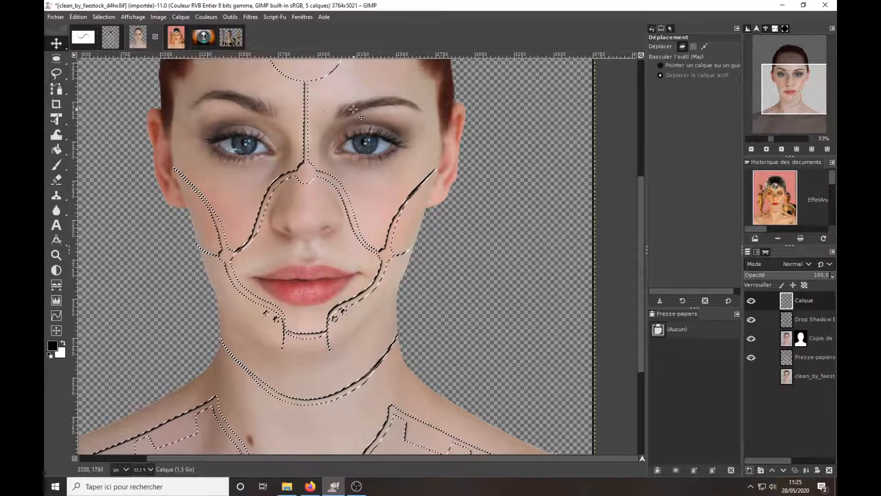
Step: Apply a drop shadow to the line selection with X and Y offsets of 4 and a blur radius of 8
left_click(251, 18)
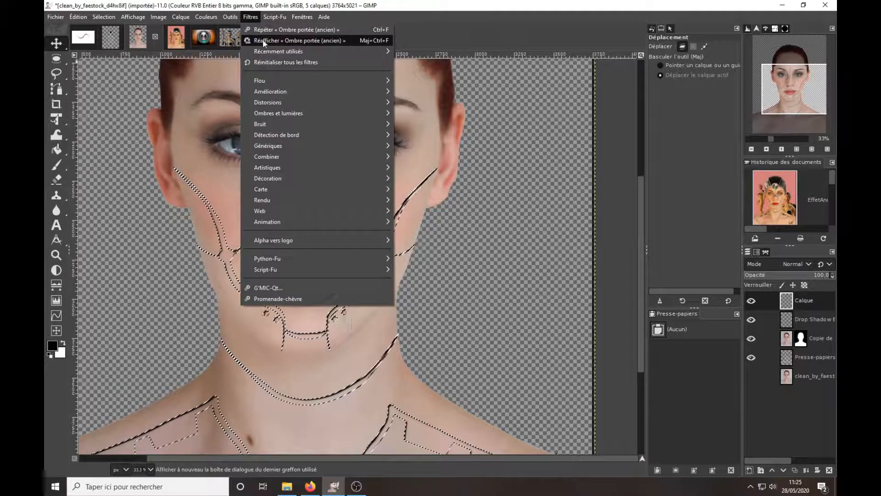
left_click(263, 41)
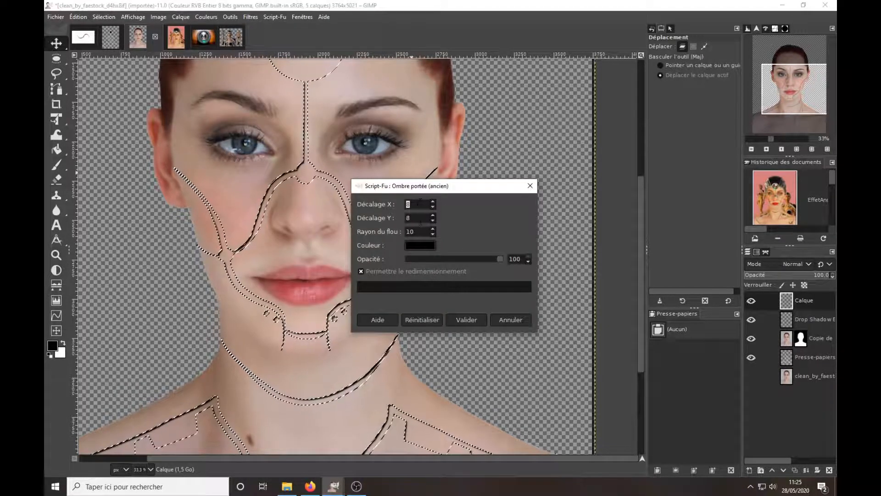
type("4")
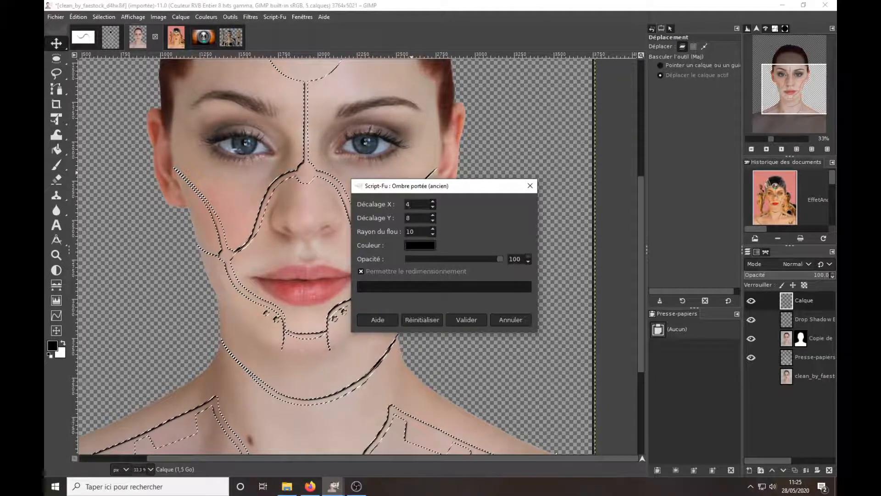
key("Tab")
type("4")
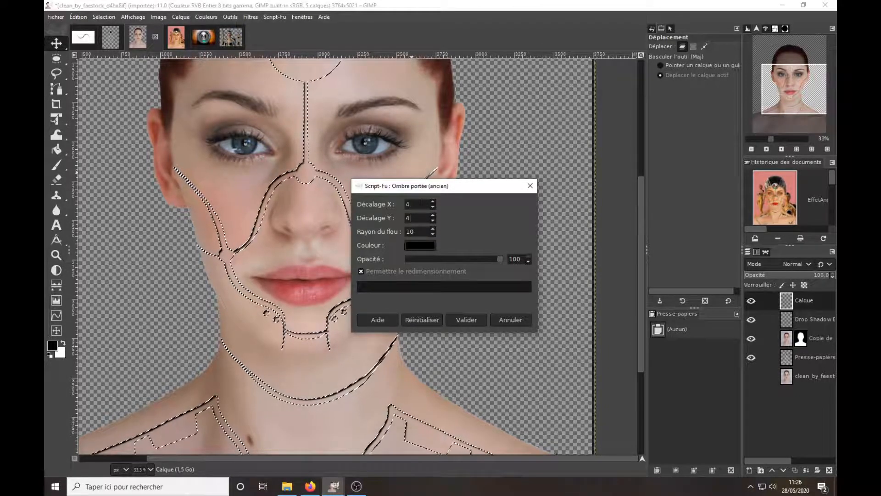
key("Tab")
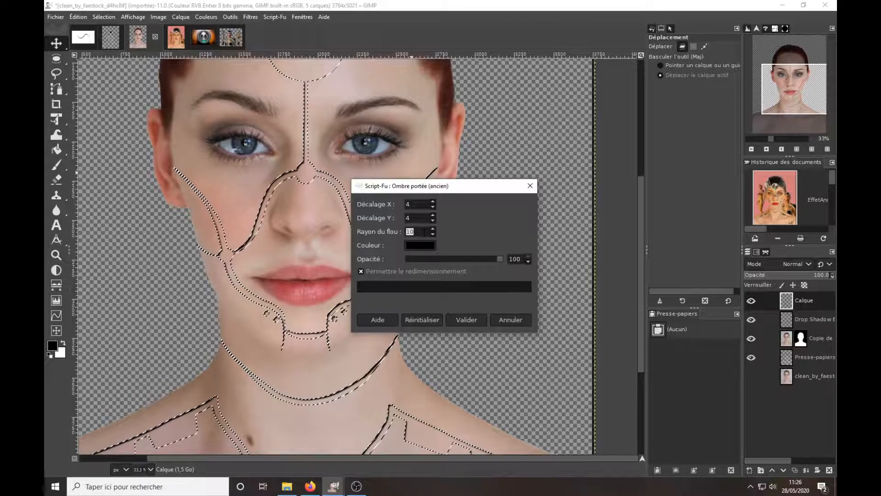
type("8")
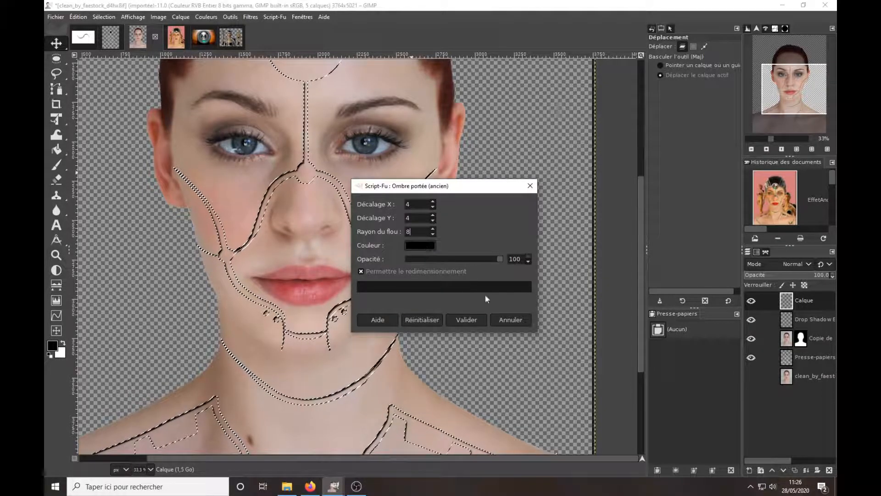
left_click(462, 319)
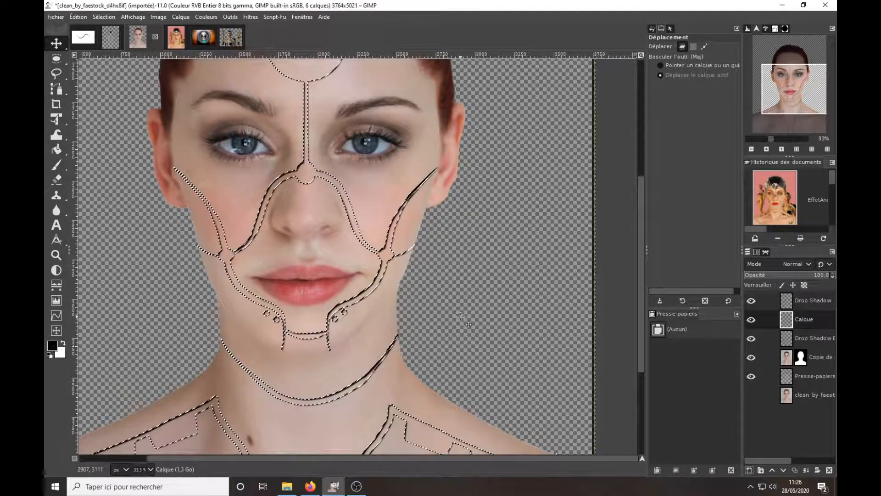
Step: Undo the black drop shadow and reapply the filter with white as the shadow colour
key("ctrl+z")
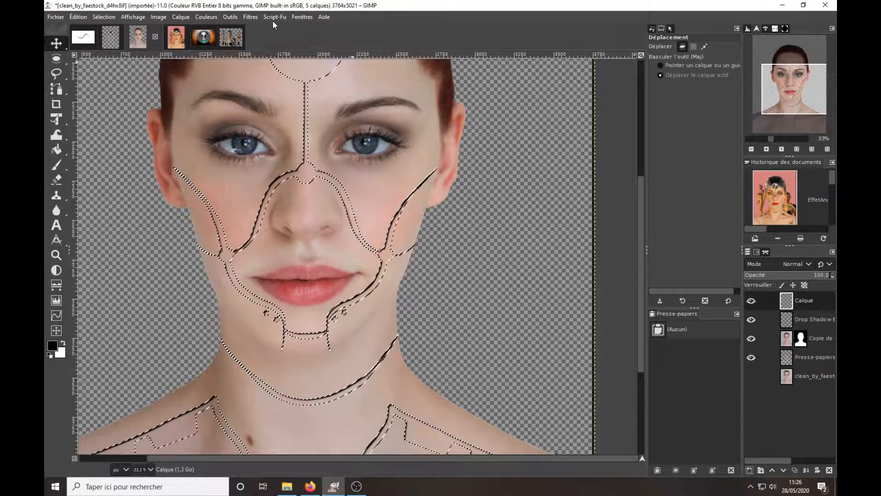
left_click(250, 17)
mouse_move(274, 50)
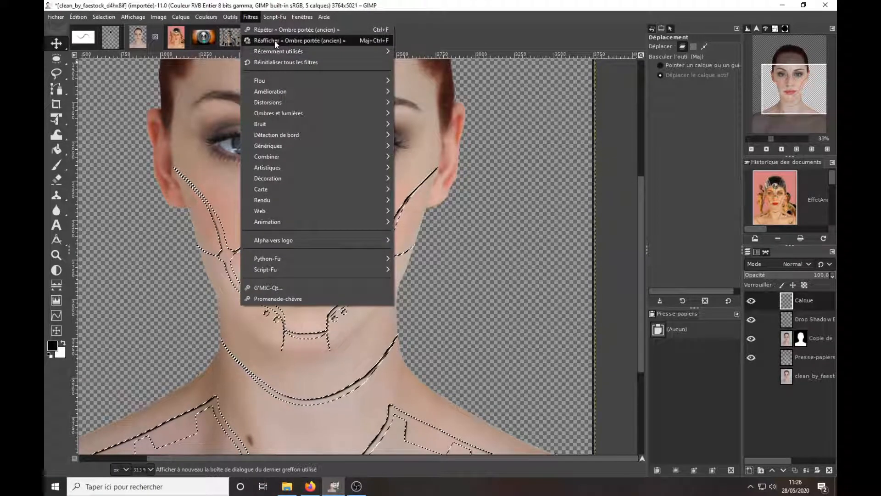
left_click(436, 51)
left_click(420, 241)
left_click_drag(387, 233, 357, 227)
left_click(487, 328)
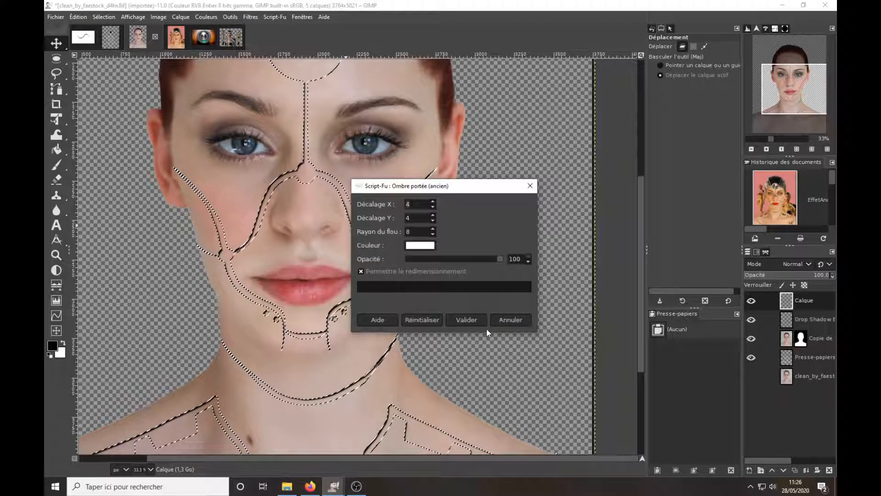
left_click(455, 319)
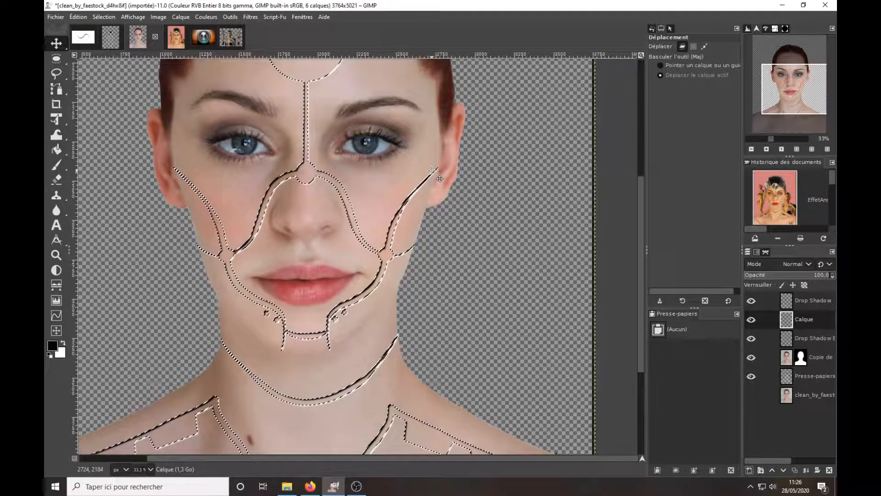
Step: Delete the empty layer beneath the white shadow and rename the shadow layer as "Drop Shadow Blanc"
left_click(805, 320)
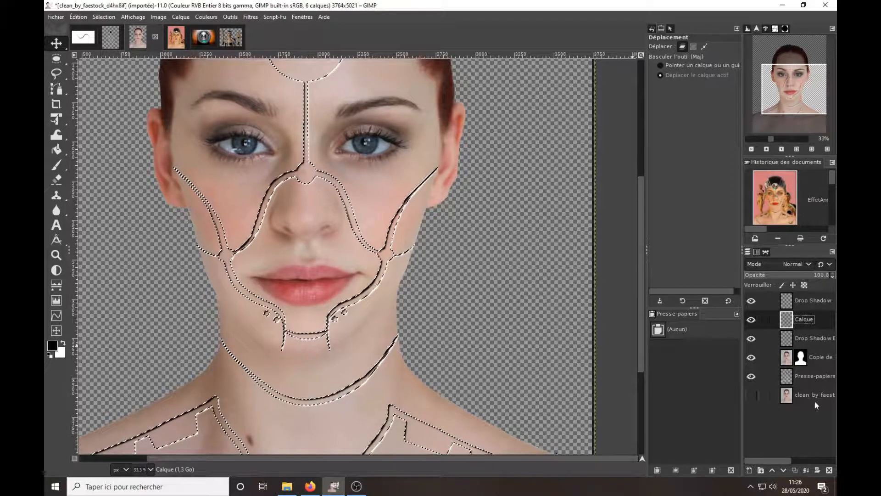
left_click(829, 470)
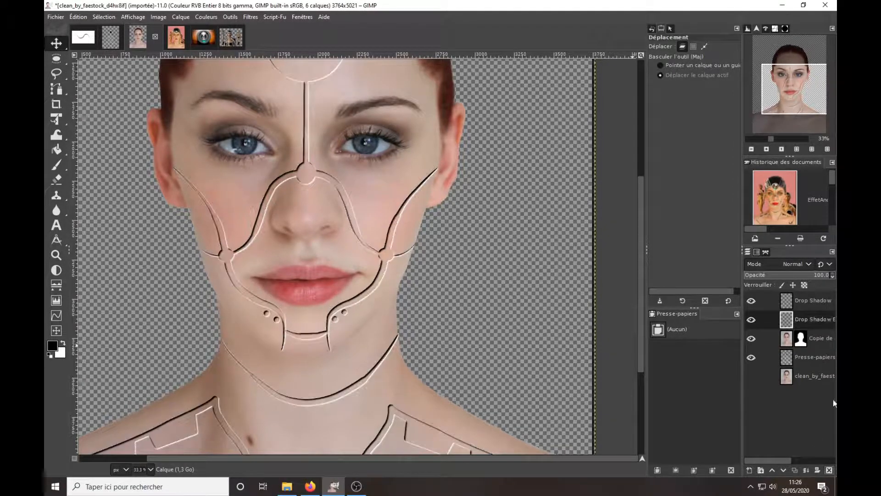
double_click(817, 302)
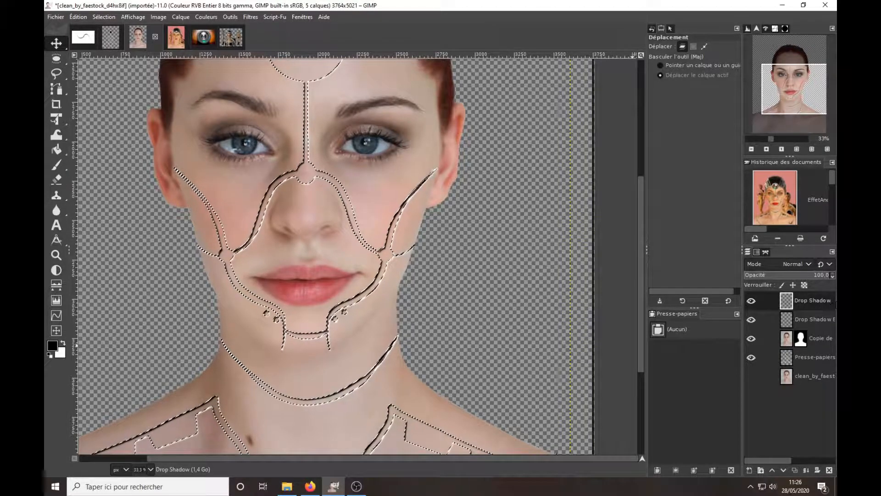
type("B")
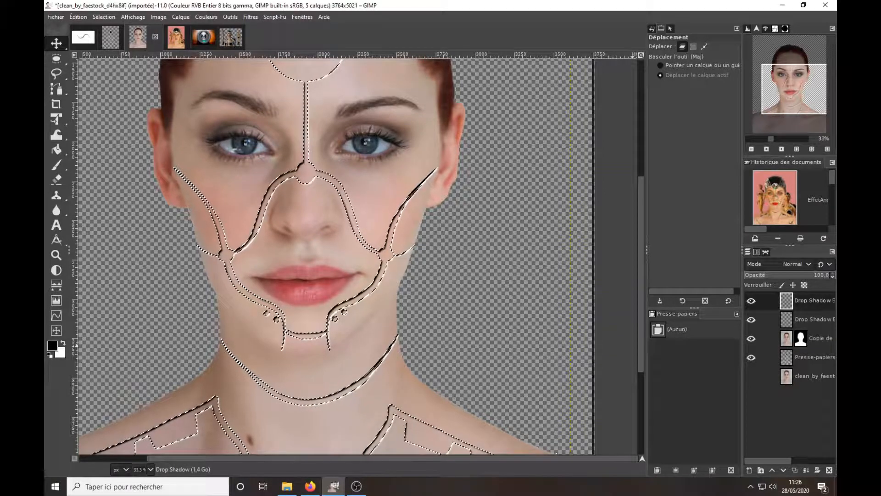
key("Return")
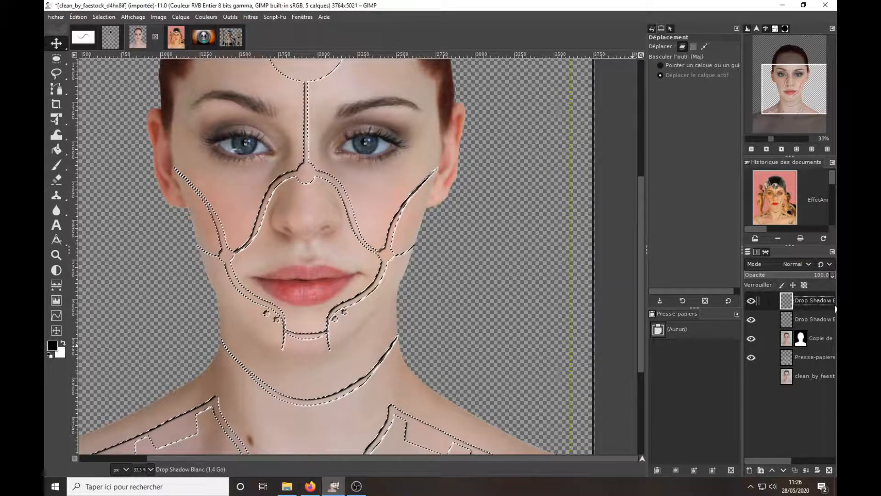
Step: Clear the selection and lower the opacity of the Drop Shadow Blanc layer to 43.4
left_click(104, 17)
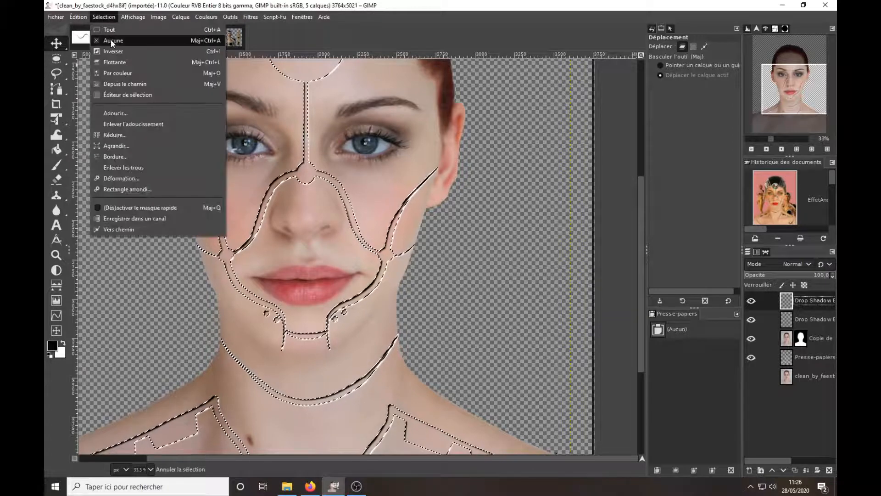
left_click(110, 34)
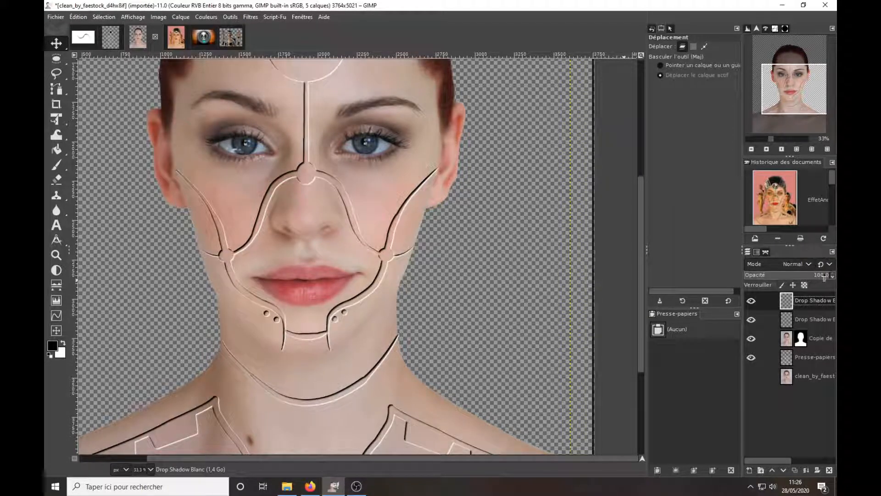
left_click_drag(825, 278, 781, 274)
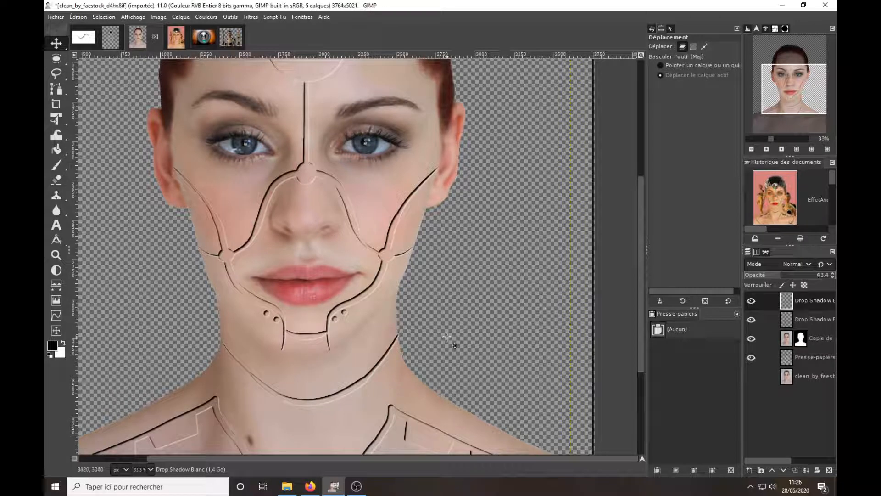
left_click(796, 303)
scroll(259, 247, "up", 3)
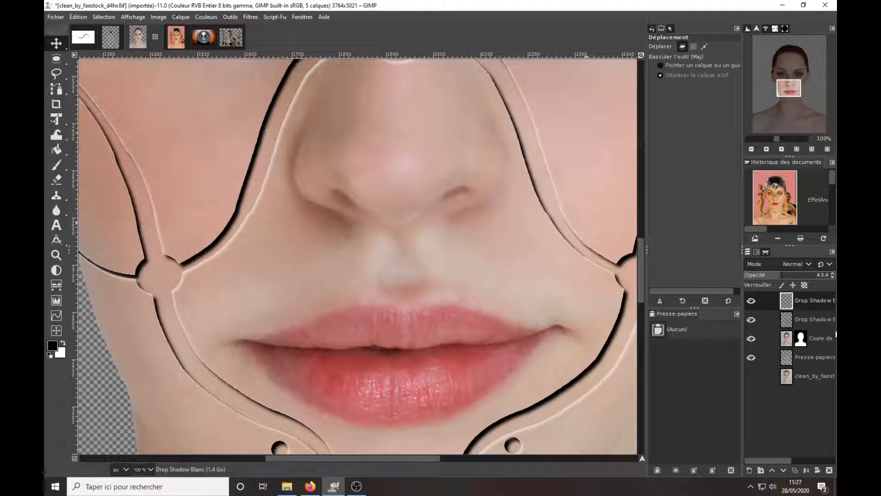
Step: Select the alpha of the black lines layer and delete that area from the masked portrait copy layer
left_click(805, 320)
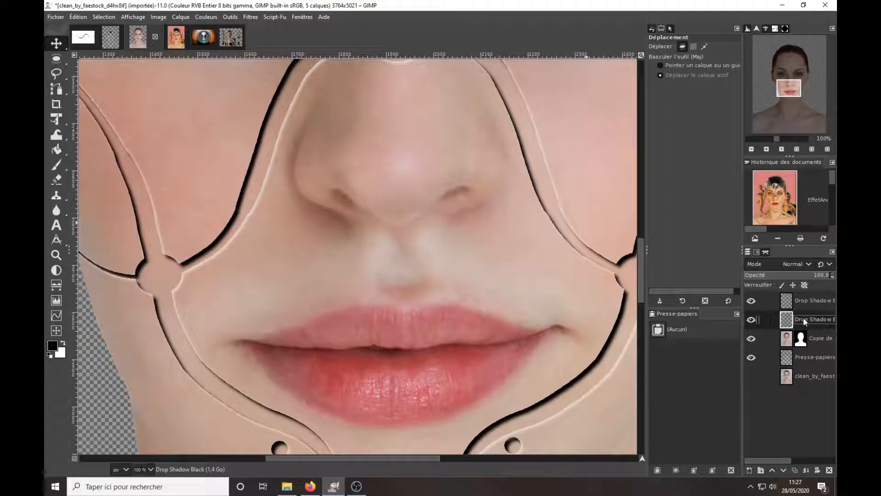
left_click(803, 303)
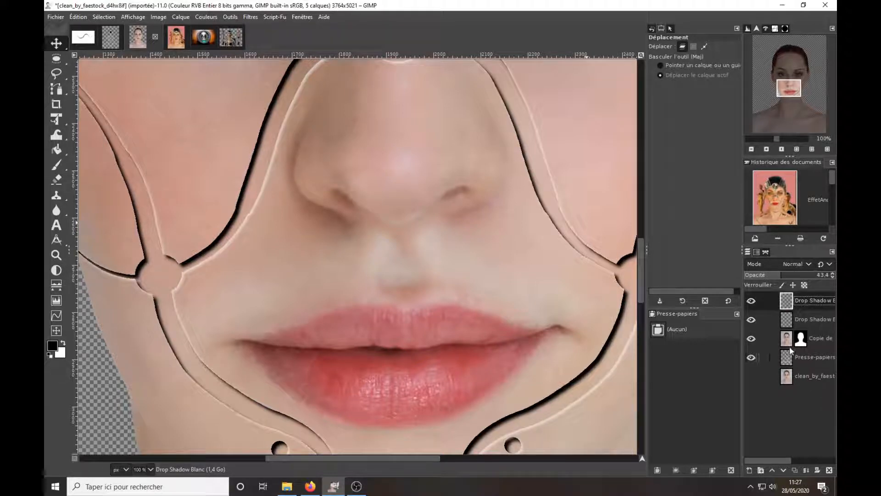
left_click(791, 346)
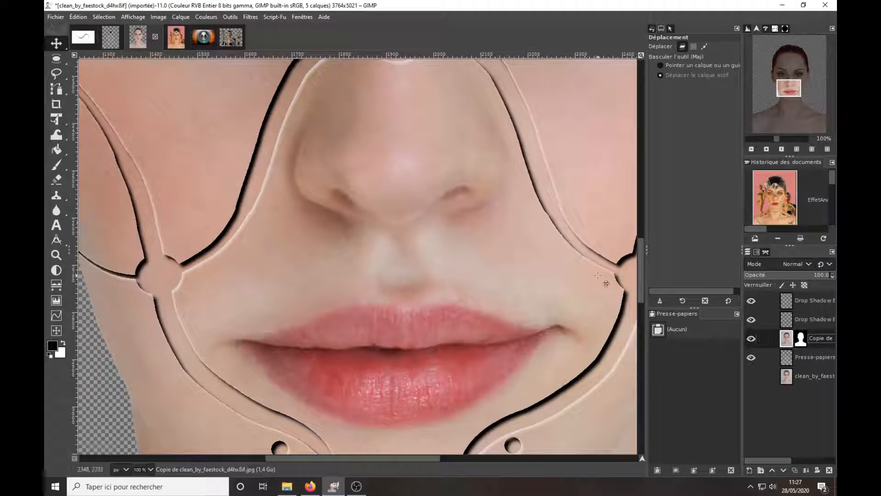
scroll(579, 256, "down", 2)
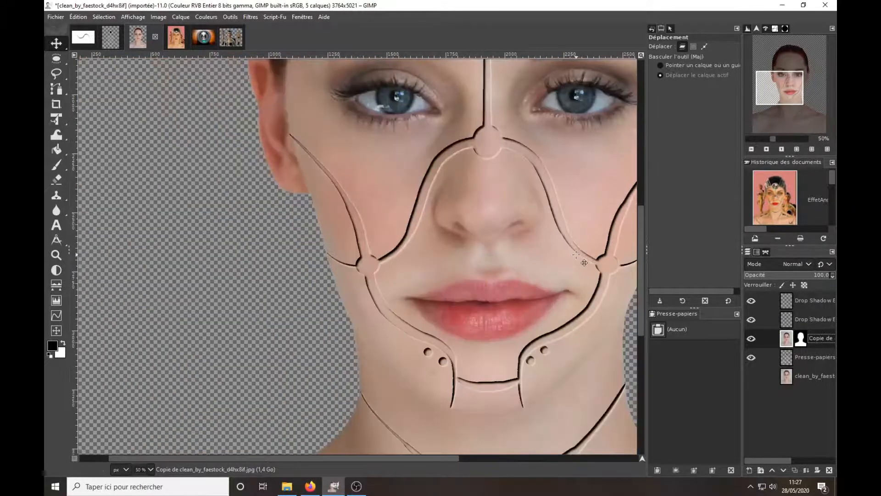
left_click(787, 356)
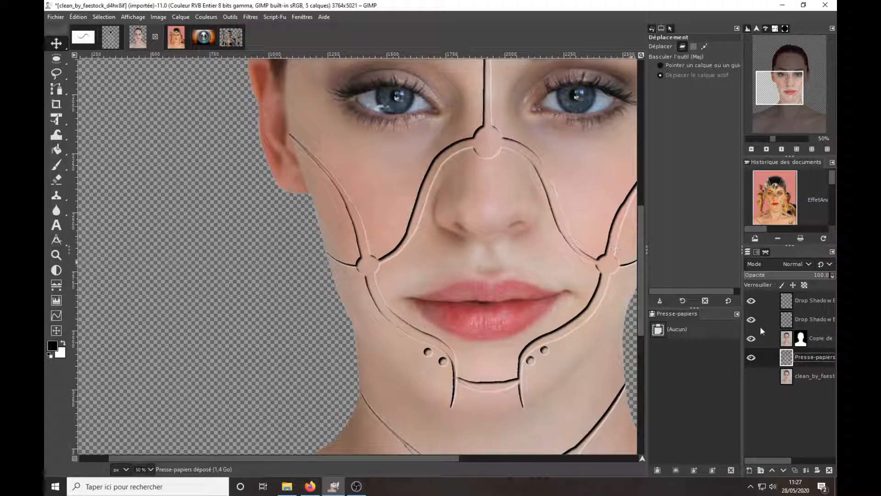
right_click(789, 363)
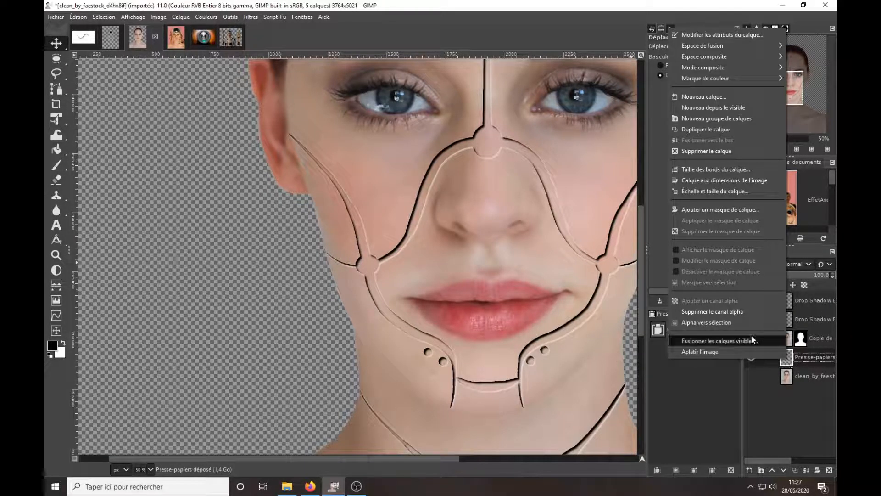
left_click(731, 323)
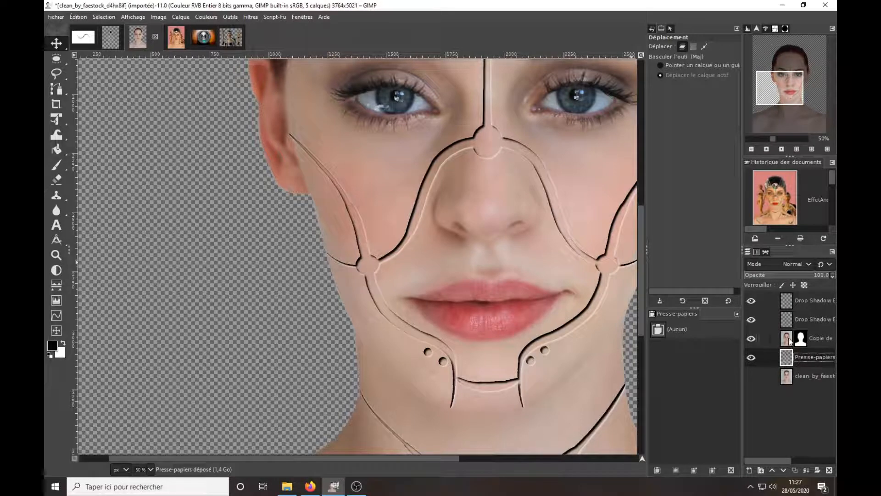
left_click(789, 339)
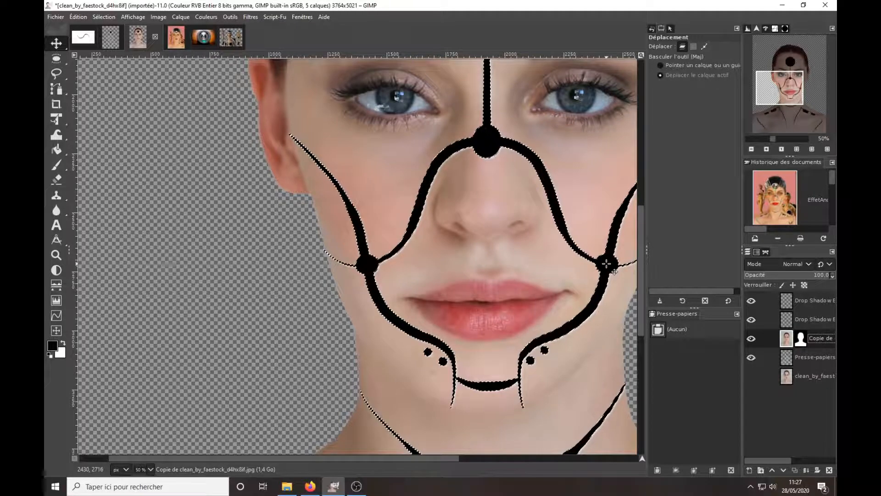
Step: Hide the black lines layer, clear the selection and fit the whole portrait in view
left_click(752, 358)
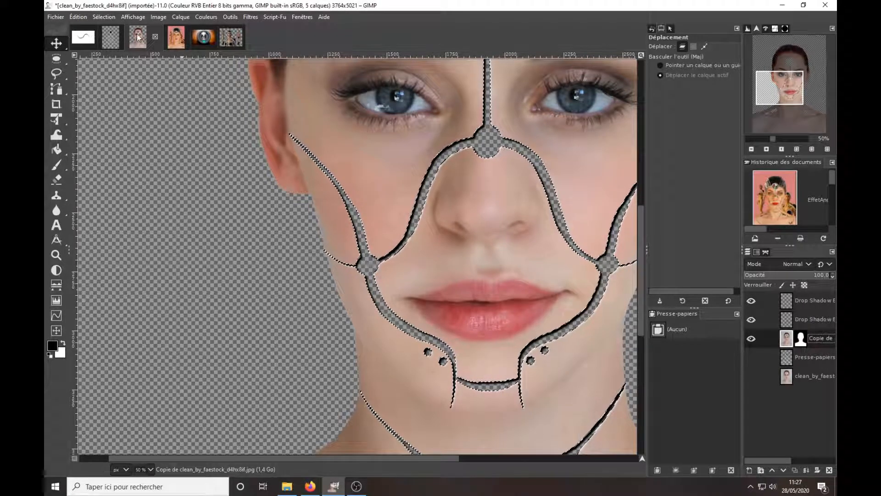
left_click(109, 17)
left_click(112, 35)
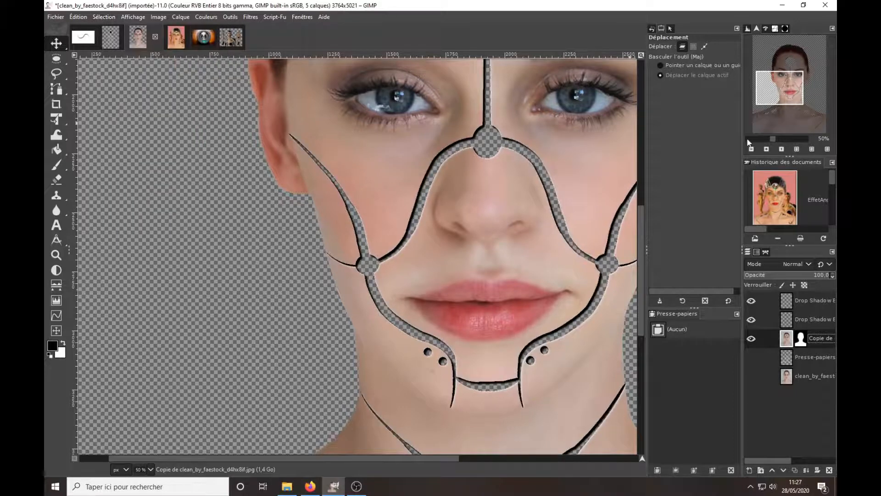
left_click(793, 149)
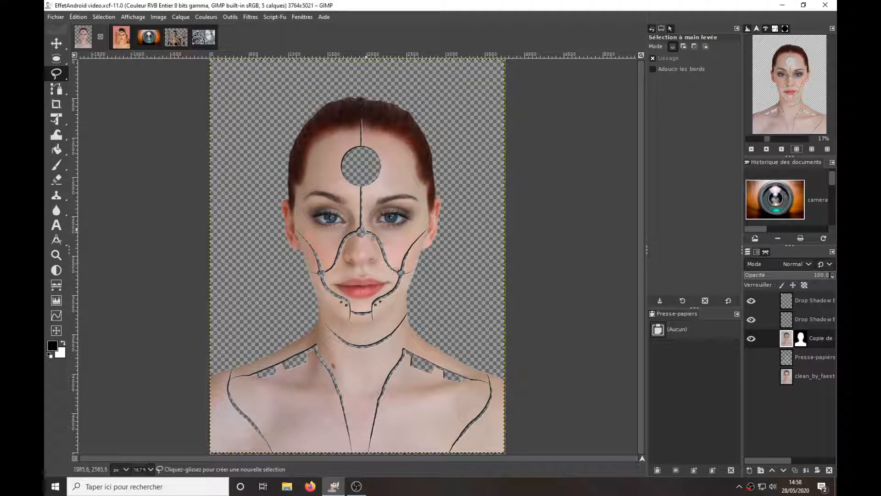
Step: Look over the open clockwork gears and camera lens images and return to the portrait image
left_click(203, 36)
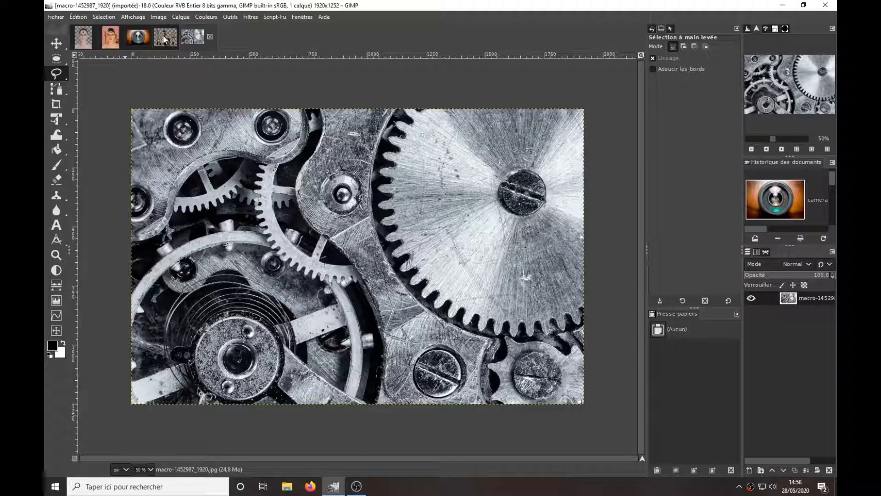
left_click(83, 36)
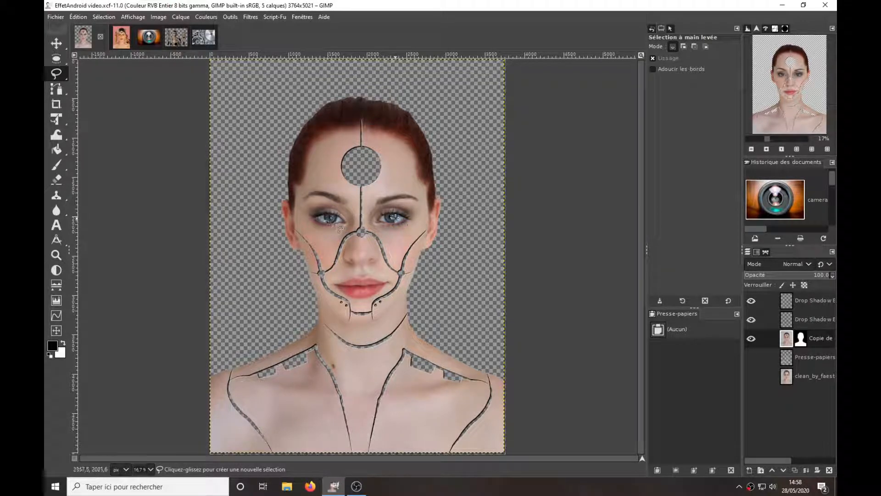
left_click(148, 40)
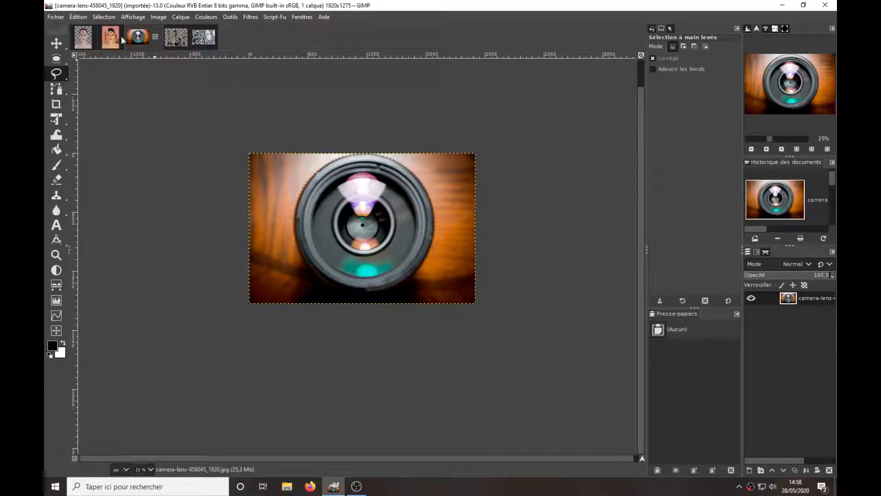
left_click(94, 37)
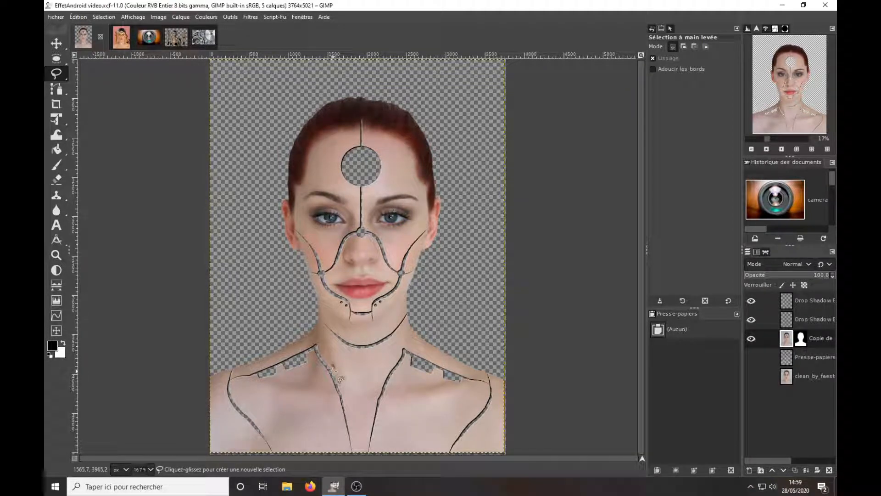
Step: Lasso the mole on the neck and heal the selection with a sampling width of 50, all around in random order, then clear the selection
scroll(334, 372, "up", 3)
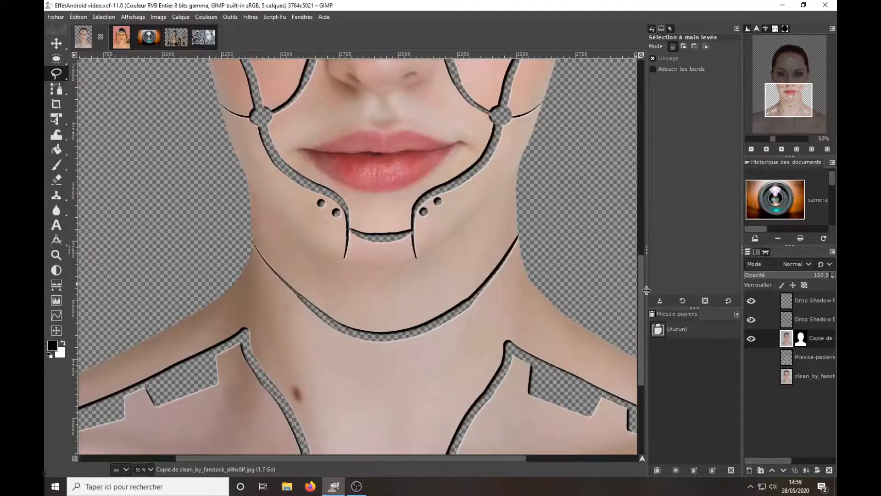
scroll(334, 372, "down", 3)
mouse_move(296, 245)
left_mouse_down()
mouse_move(292, 257)
mouse_move(306, 261)
left_mouse_up()
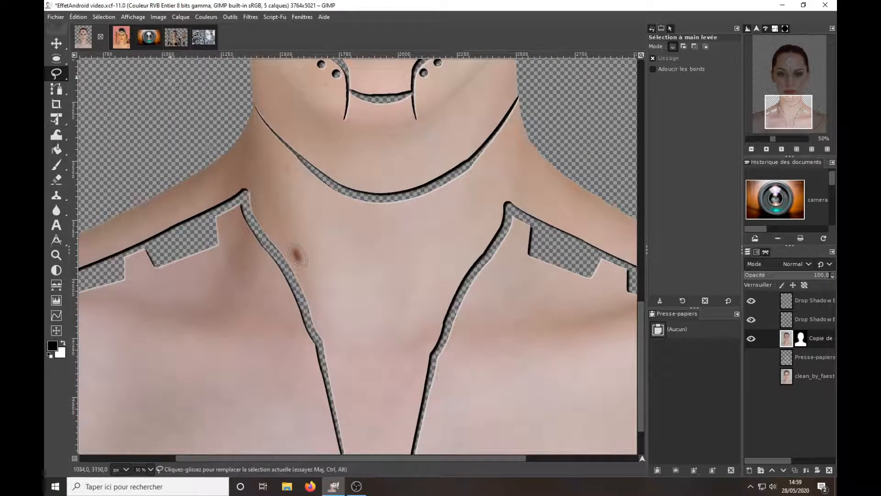
left_click(250, 16)
mouse_move(294, 91)
left_click(400, 245)
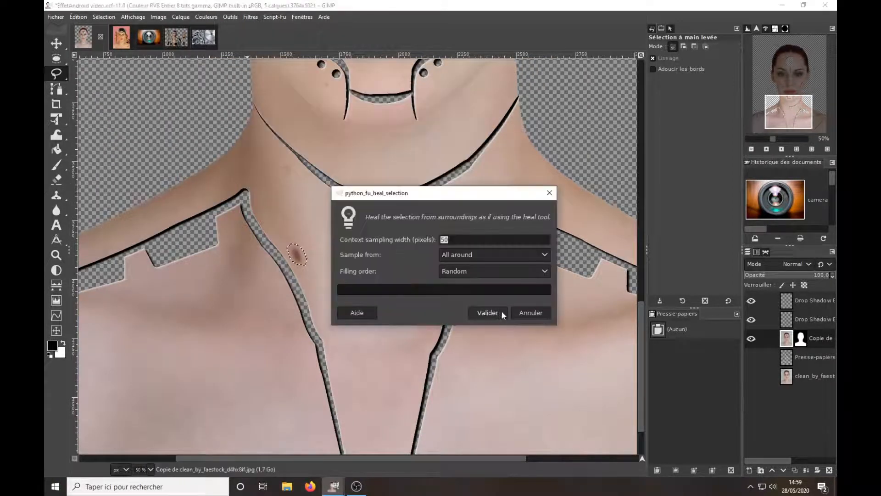
left_click(487, 312)
left_click(103, 17)
left_click(112, 39)
Step: Bring the steel gear image into the portrait as a layer beneath the masked portrait copy and place it behind the face seams
mouse_move(204, 37)
left_mouse_down()
mouse_move(326, 192)
mouse_move(442, 214)
left_mouse_up()
left_click_drag(790, 342, 794, 375)
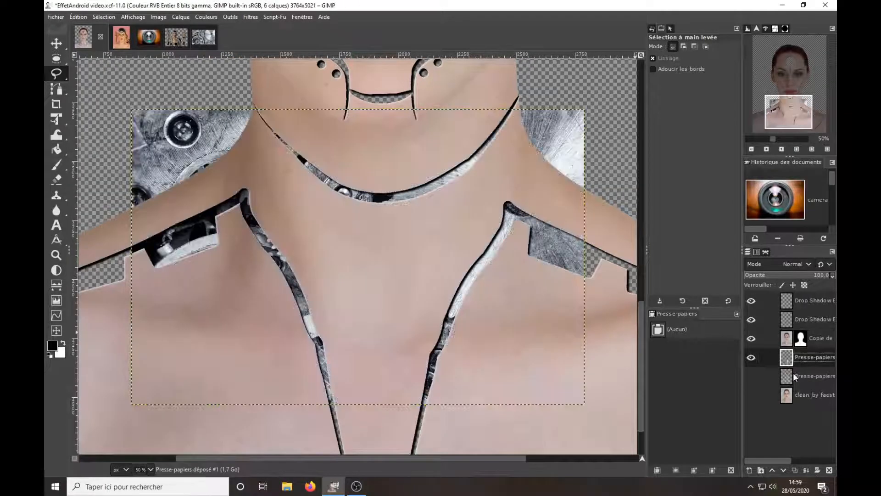
left_click_drag(640, 326, 640, 261)
left_click(56, 43)
left_click_drag(459, 385, 475, 124)
scroll(479, 239, "down", 2)
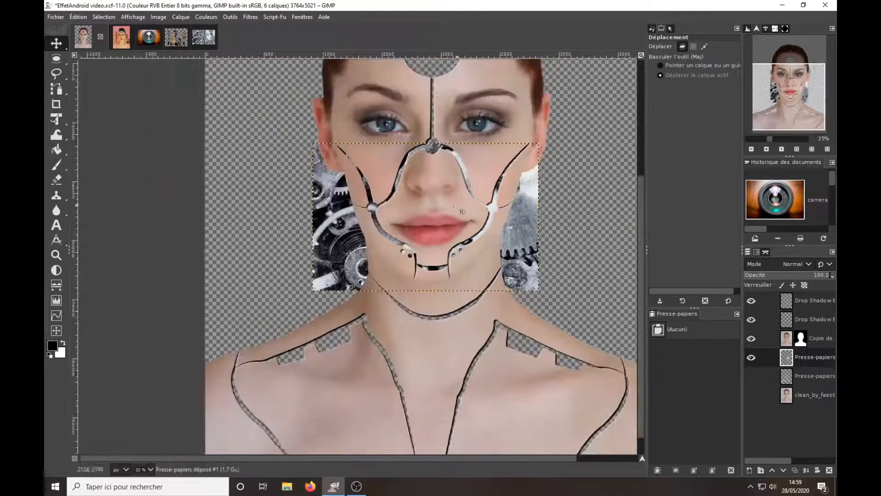
left_click_drag(448, 197, 456, 135)
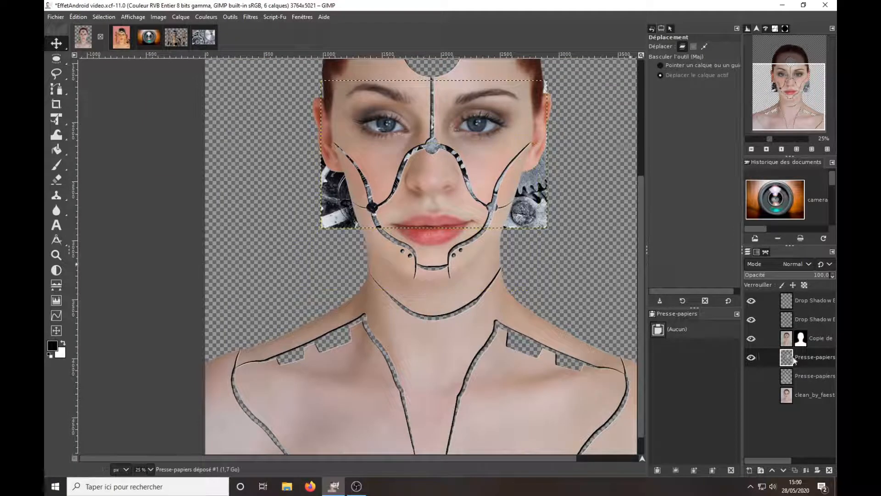
Step: Create a layer group named Engrenage and put the gear layer into it under the name Engr 1
left_click(760, 470)
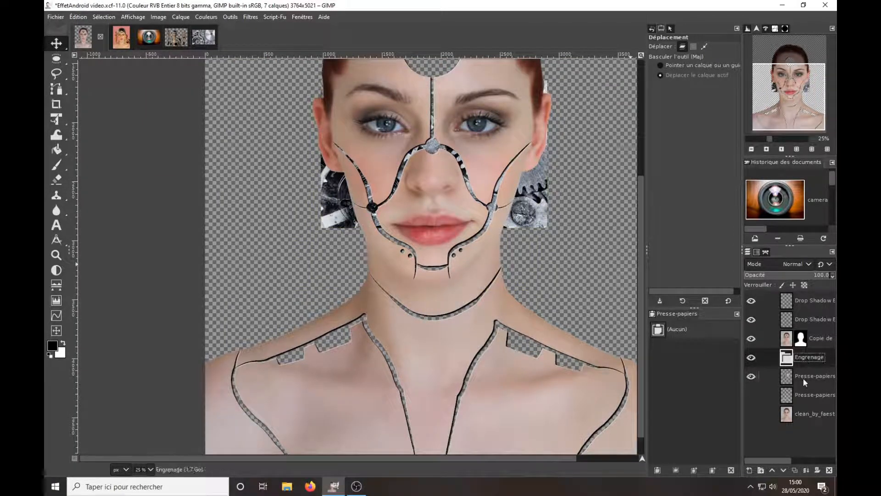
left_click_drag(804, 378, 798, 357)
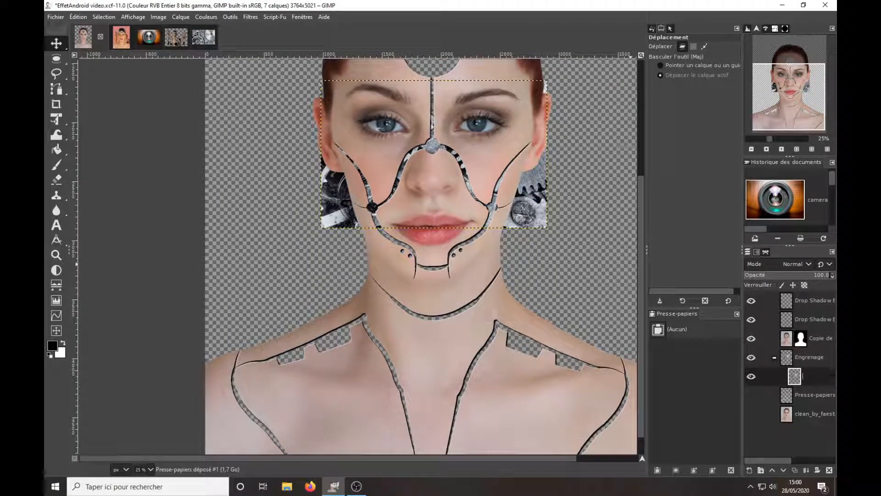
key("Return")
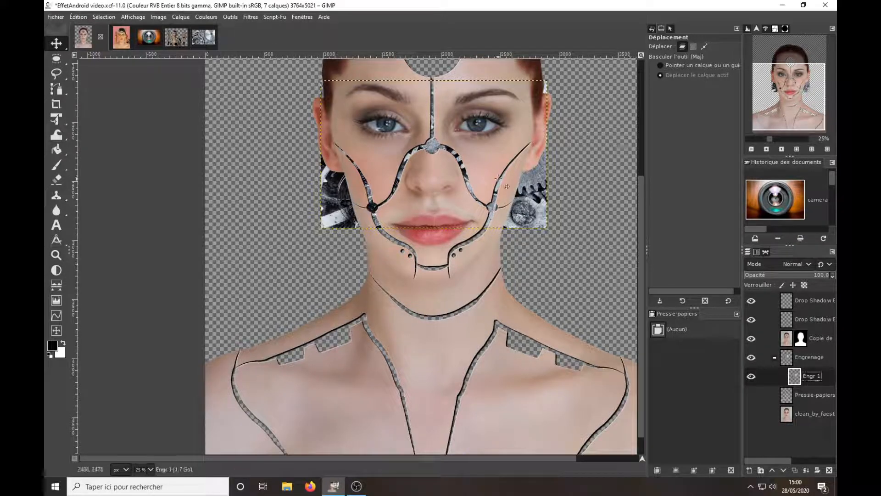
Step: Scale the Engr 1 gears to about 70% with Unified Transform and position them behind the forehead and nose seams
mouse_move(56, 119)
left_click(87, 118)
left_click(493, 145)
left_click_drag(494, 145, 498, 146)
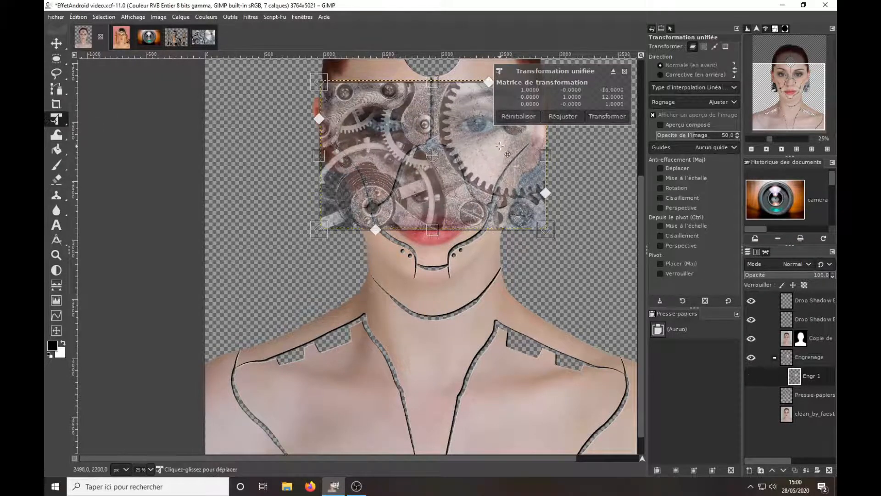
left_click_drag(505, 248, 461, 270)
left_click_drag(484, 181, 486, 153)
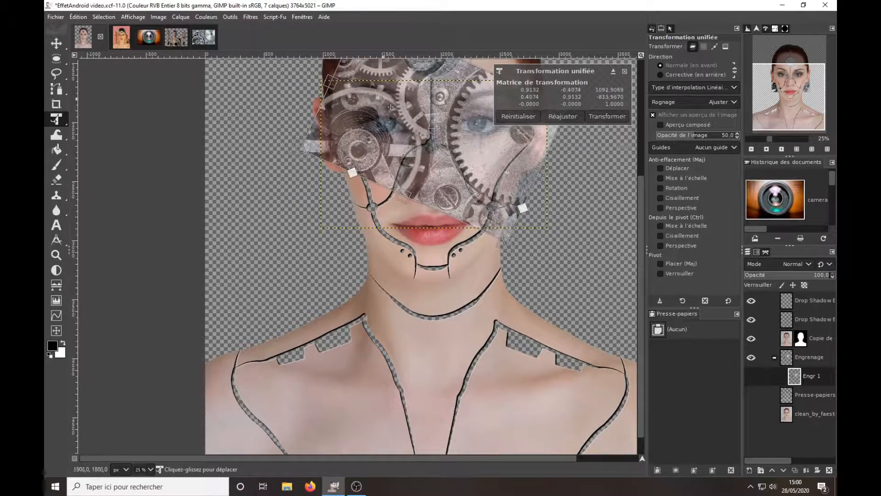
left_click_drag(269, 109, 275, 175)
left_click_drag(476, 132, 490, 179)
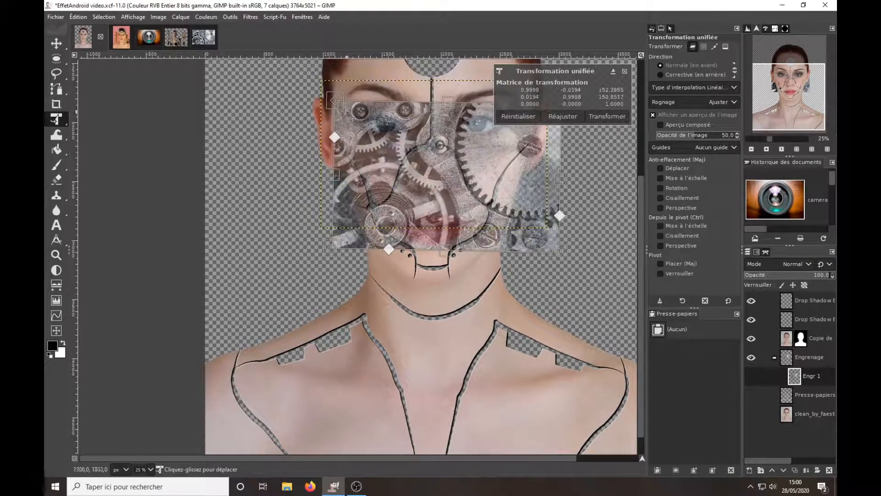
left_click_drag(334, 99, 400, 150)
left_click_drag(524, 201, 468, 132)
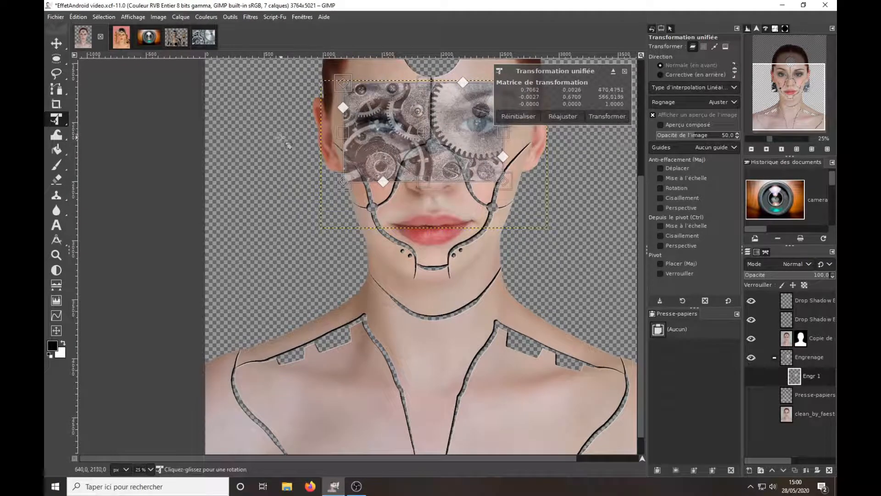
key("Return")
left_click(55, 44)
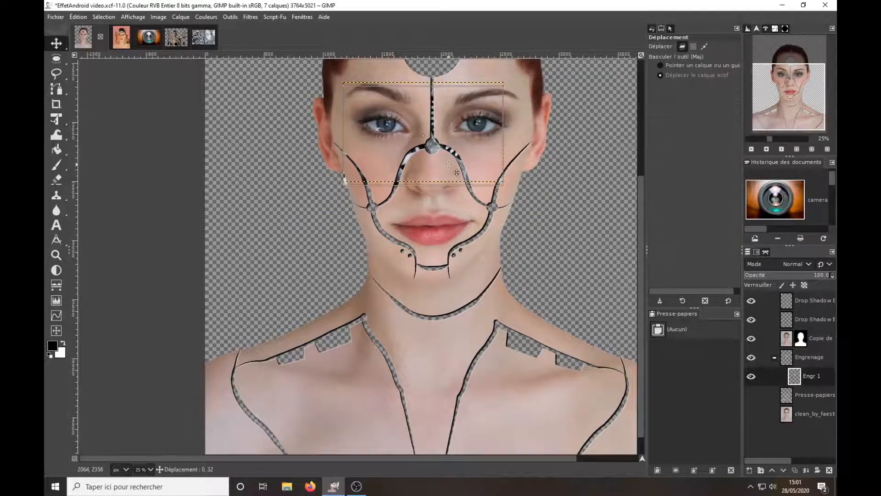
Step: Add the steel gear image again as a layer named Engr 2 and rotate it a quarter turn over the lower face
left_click_drag(203, 37, 294, 165)
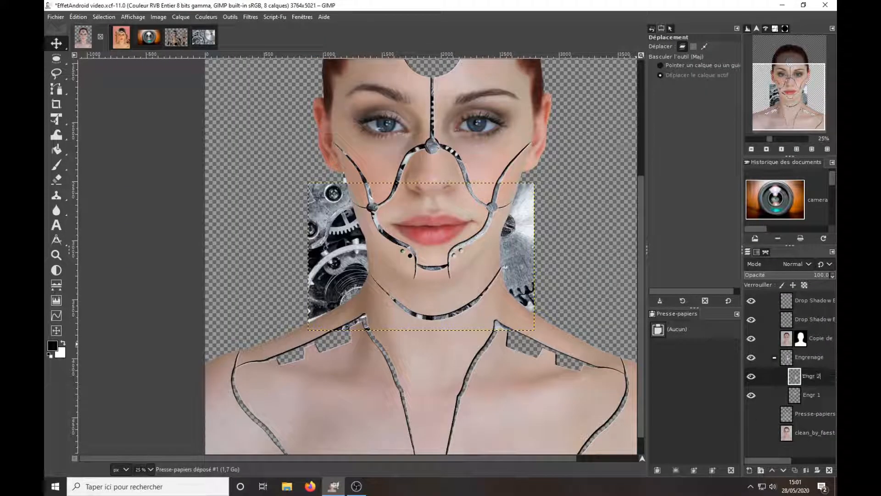
left_click_drag(318, 251, 340, 228)
left_click(56, 119)
left_click_drag(565, 232, 476, 333)
left_click_drag(473, 294, 473, 270)
left_click(608, 116)
Step: Stack Engr 2 beneath Engr 1 and shrink it to sit behind the cheek and jaw seams on one side of the face
left_click(56, 44)
left_click_drag(810, 377, 814, 401)
left_click_drag(516, 235, 516, 192)
key("shift+t")
left_click(373, 81)
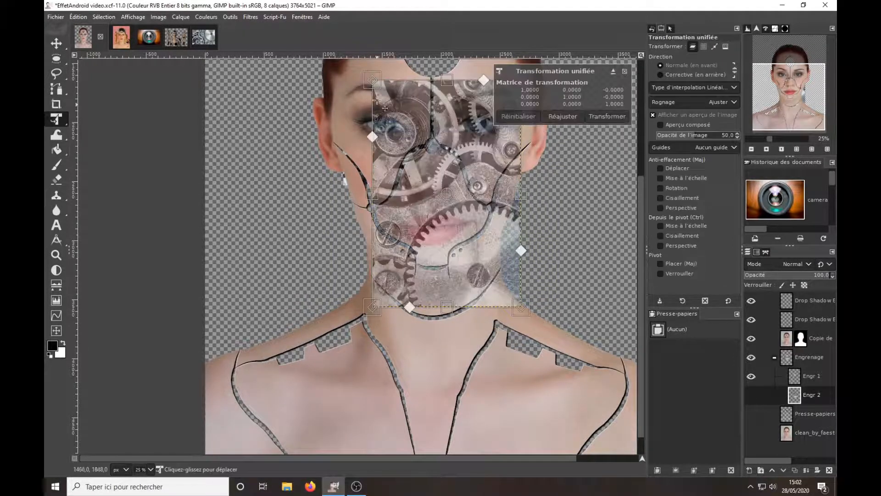
left_click_drag(373, 82, 424, 160)
left_click(607, 116)
left_click_drag(500, 295, 492, 229)
left_click(56, 43)
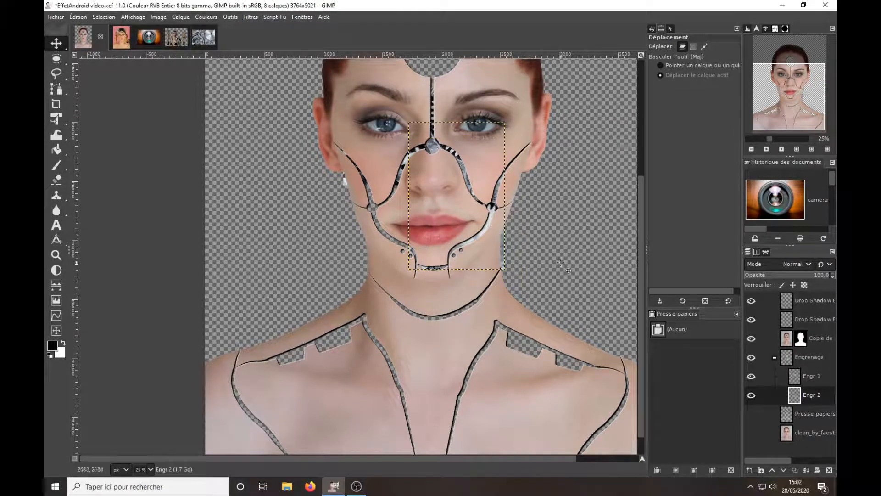
key("ctrl+d")
left_click(238, 37)
left_click(434, 300)
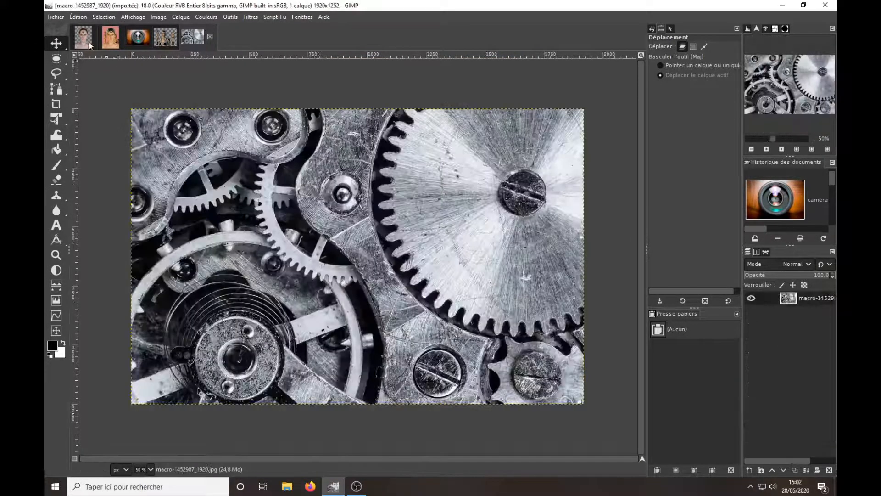
Step: Duplicate Engr 2 as Engr 3 and flip it horizontally to fill the cheek and jaw seams on the opposite side
left_click(794, 470)
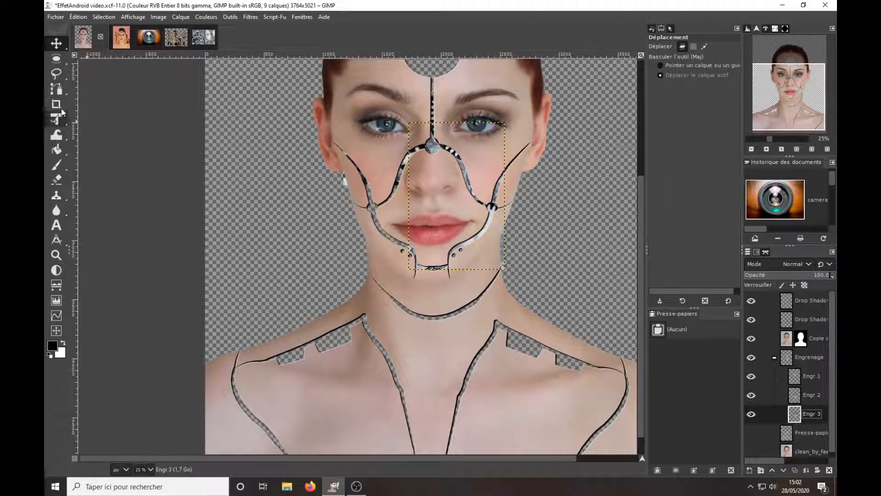
mouse_move(54, 120)
left_click(103, 165)
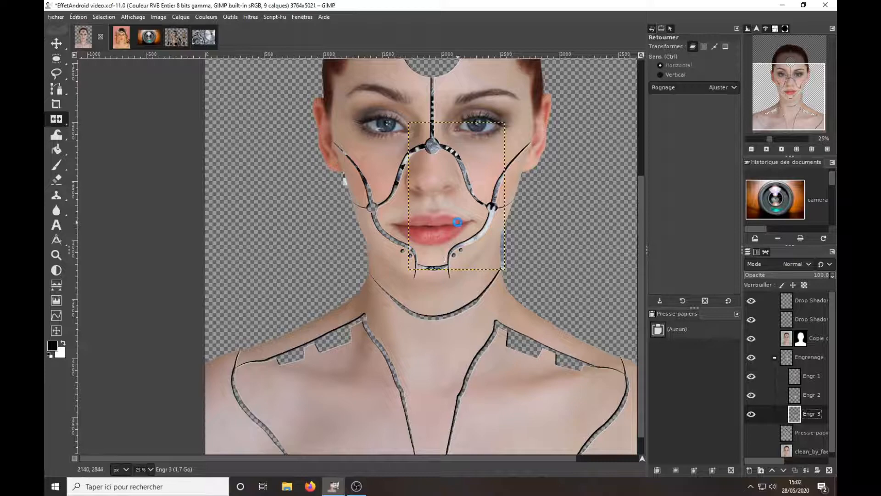
left_click(57, 41)
left_click_drag(481, 250, 420, 249)
Step: Add another steel gear layer named Engr 4 beneath Engr 3 and position it behind the neck seam and one shoulder opening
left_click_drag(200, 39, 342, 361)
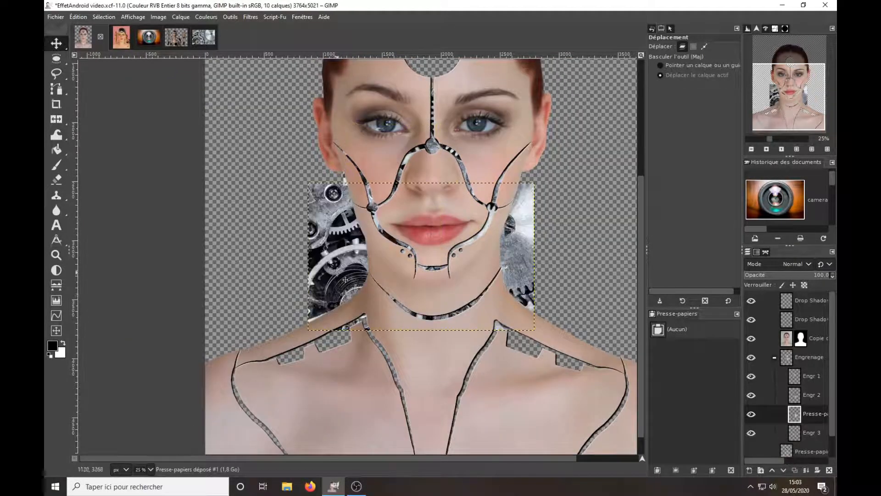
left_click_drag(330, 258, 281, 270)
left_click_drag(795, 414, 792, 427)
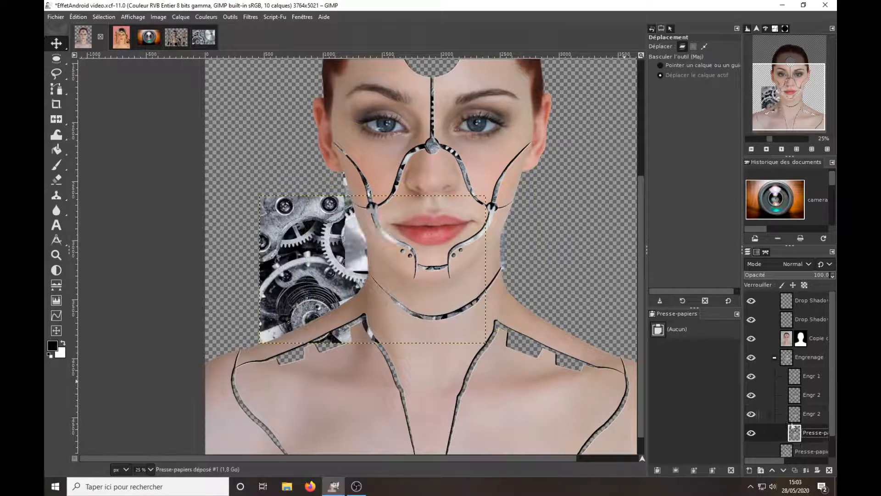
mouse_move(340, 282)
left_mouse_down()
mouse_move(327, 295)
mouse_move(340, 278)
mouse_move(328, 279)
left_mouse_up()
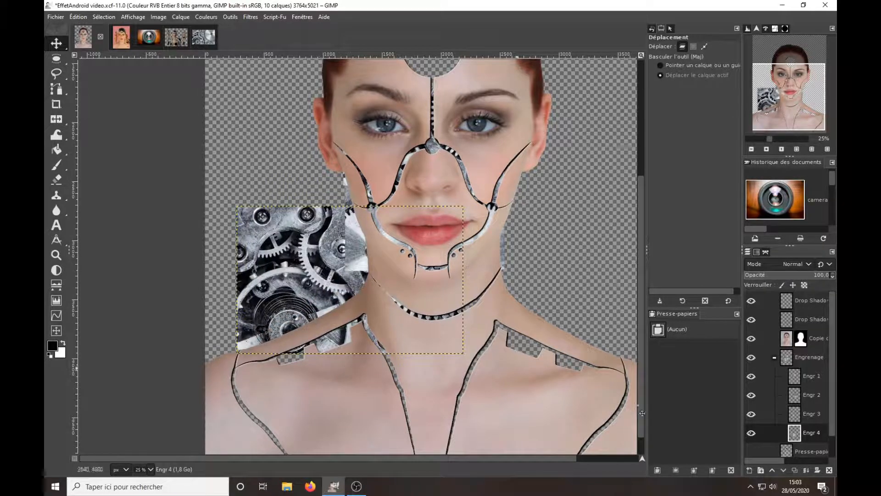
Step: Duplicate Engr 4 as Engr 5 and scale it to about 63% behind the inner opening of the opposite shoulder
left_click(794, 471)
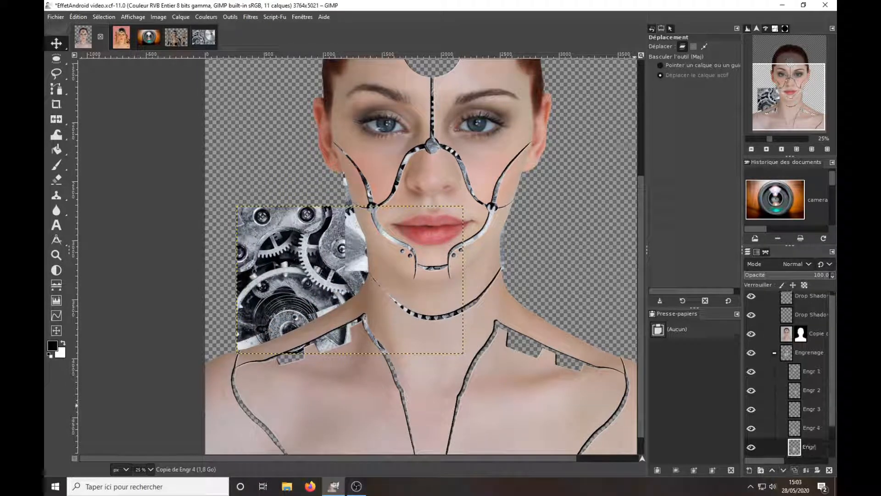
left_click_drag(308, 262, 411, 294)
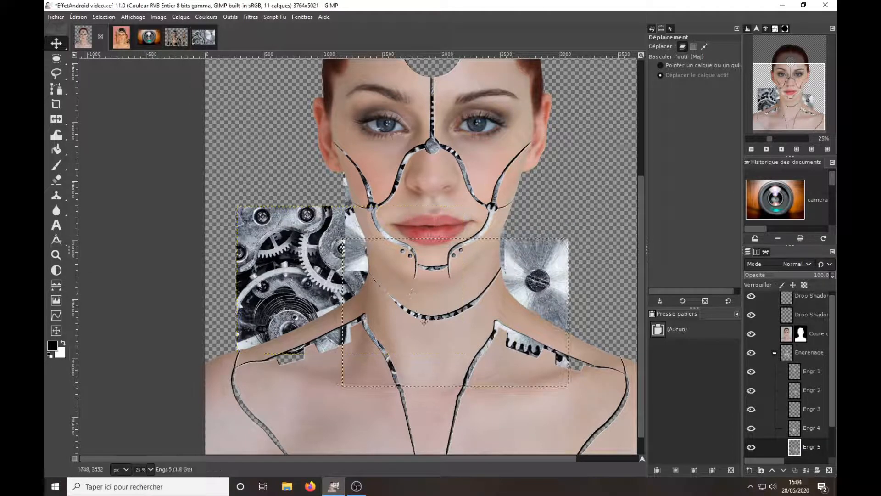
left_click(83, 120)
left_click_drag(567, 241, 478, 303)
left_click_drag(444, 352, 518, 332)
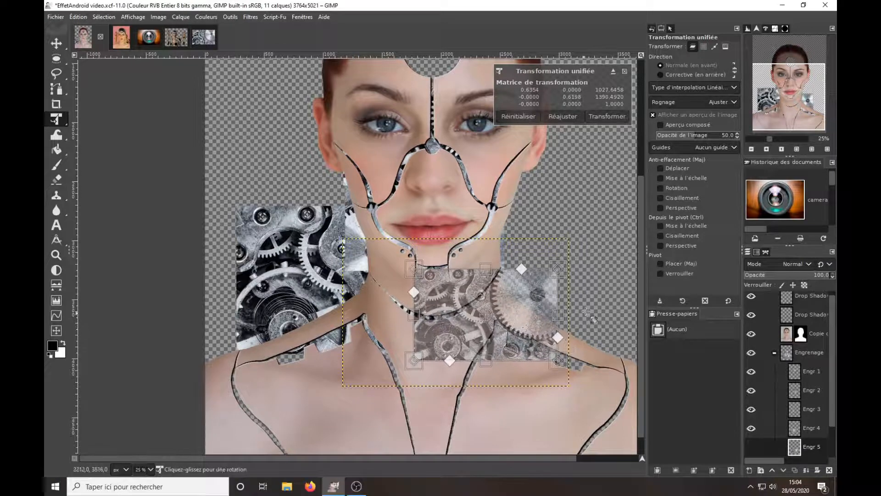
key("Return")
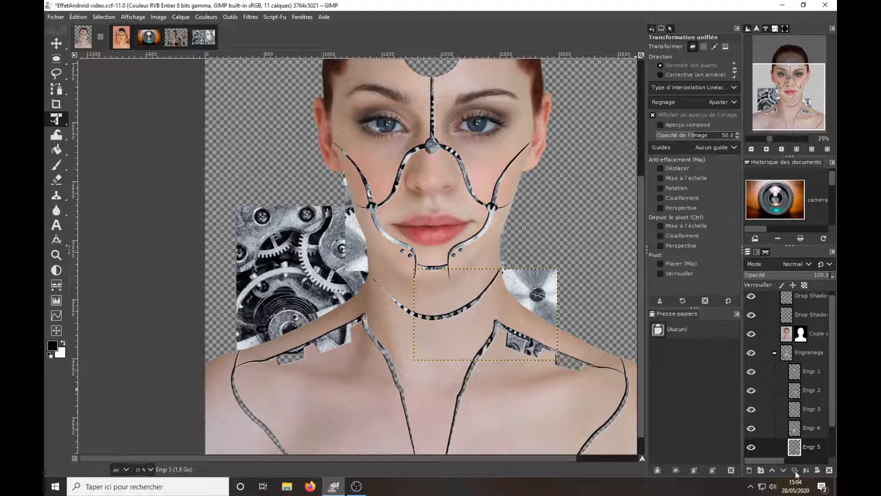
Step: Duplicate Engr 5 as Engr 6 and move the horizontally flipped copy behind the outer opening of the other shoulder
scroll(831, 434, "down", 2)
double_click(814, 419)
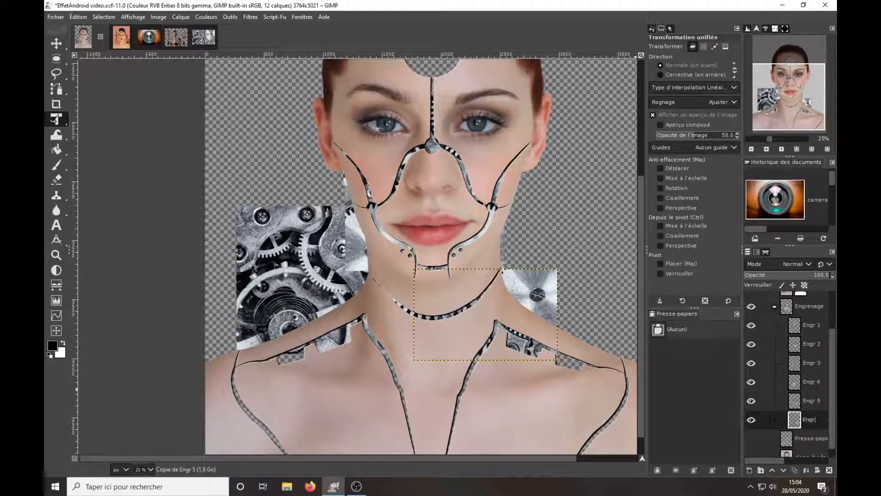
key("shift+f")
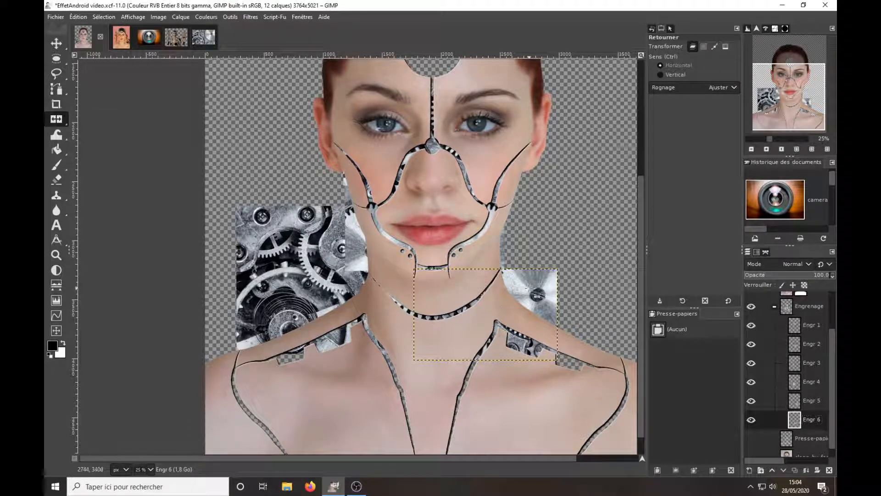
key("m")
left_click_drag(528, 289, 324, 330)
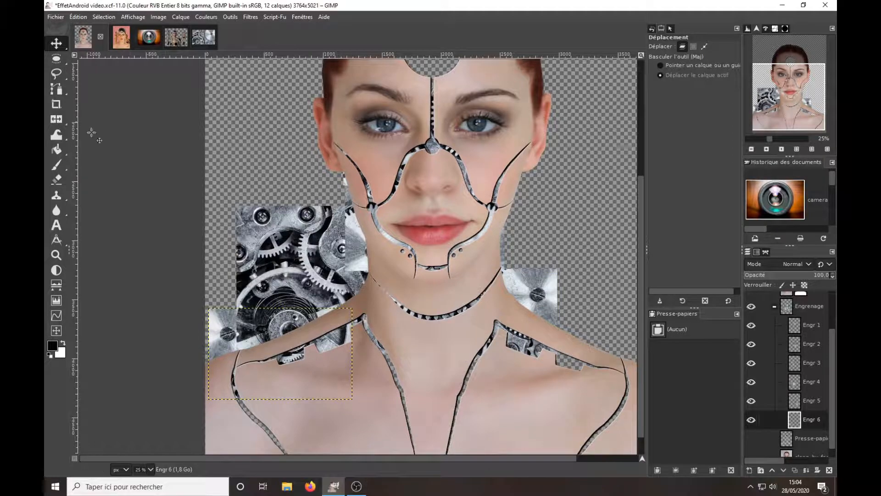
Step: Paste another steel gear layer, place it behind the inner chest seams and name it Engr 7
key("ctrl+v")
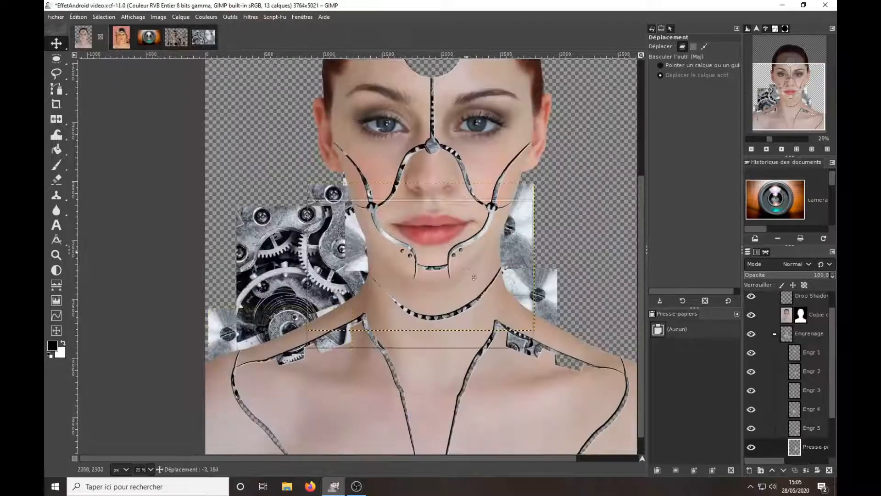
left_click_drag(466, 238, 434, 400)
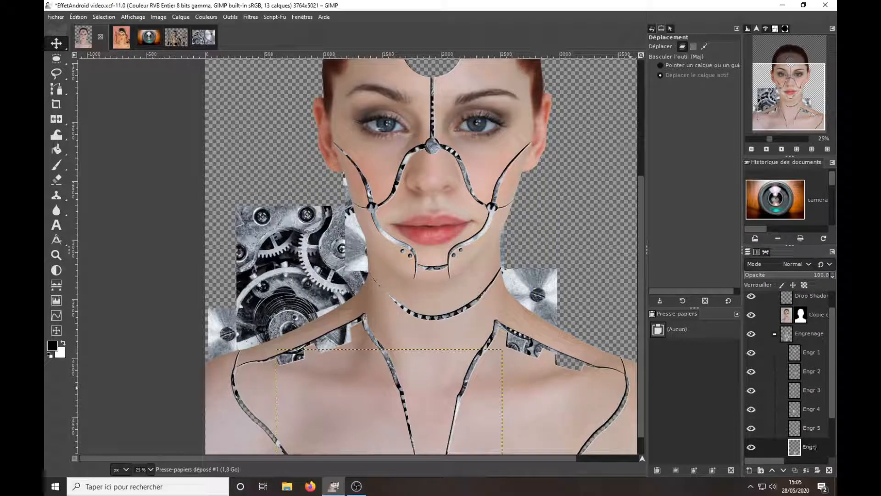
Step: Paste another gear layer and try placing it rotated 90° behind the outer shoulder opening that still has no gears
key("ctrl+v")
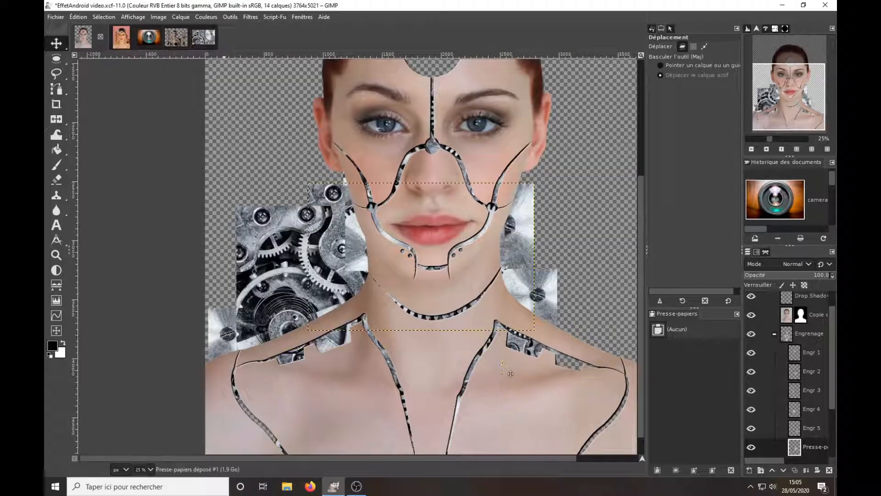
left_click(74, 119)
left_click_drag(528, 197, 513, 180)
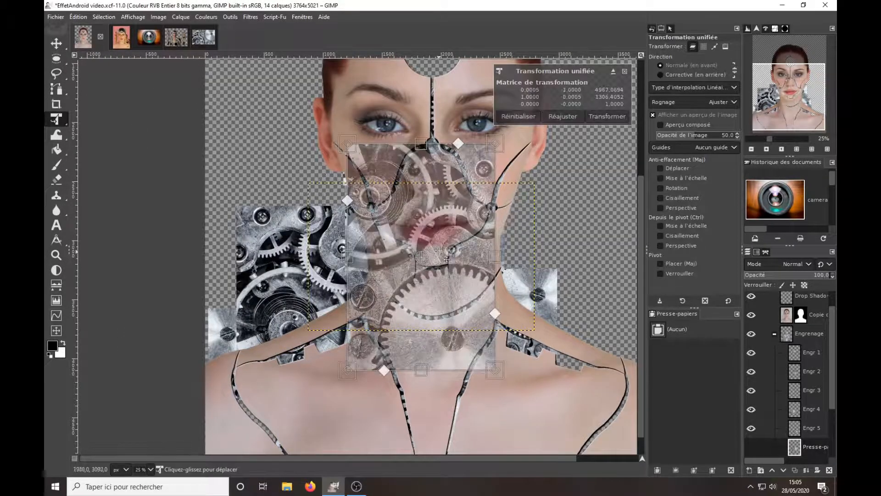
left_click_drag(437, 252, 591, 455)
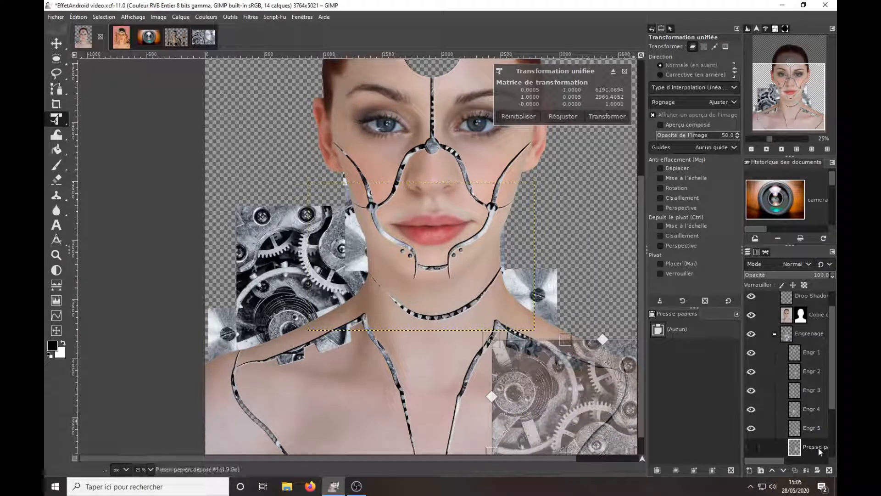
Step: Lower the new gear layer beneath Engr 6, name it Engre 8 and place it behind the empty outer shoulder opening
scroll(820, 452, "down", 3)
left_click(784, 470)
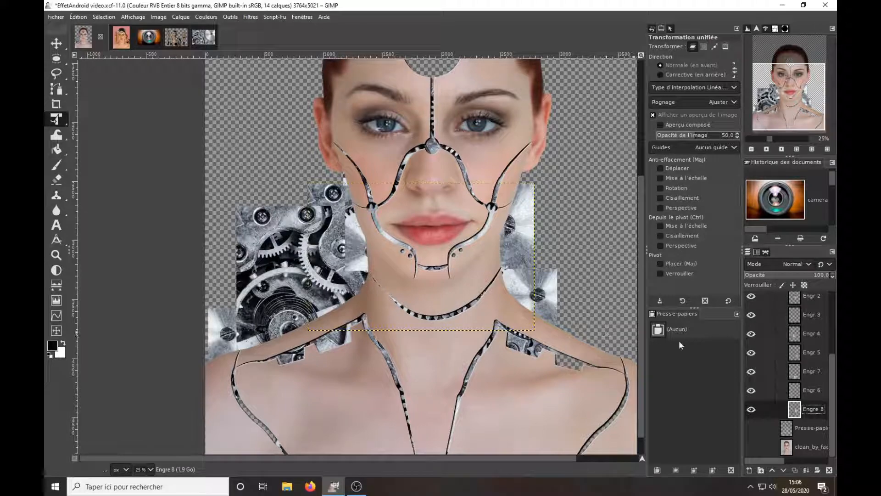
key("m")
left_click_drag(420, 256, 593, 383)
left_click(63, 125)
key("Return")
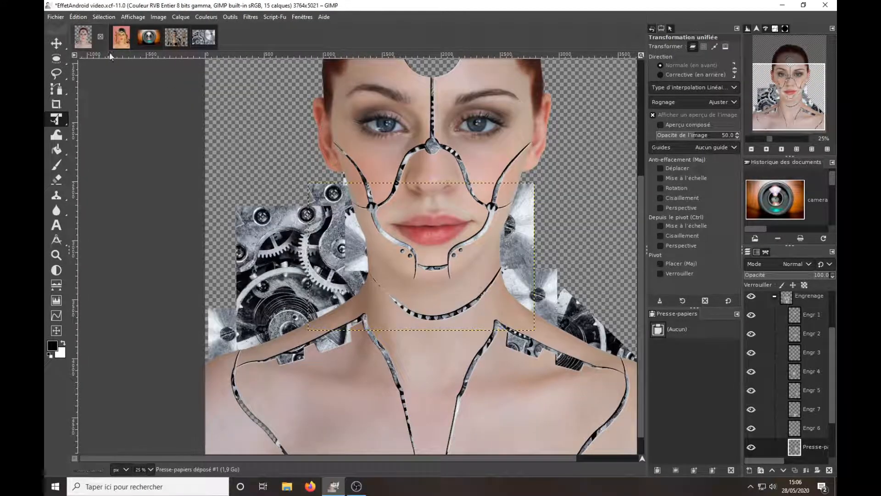
Step: Place the next pasted gear layer behind the chest seams beneath Engre 8, renaming the two layers Engr 8 and Engr 9
key("m")
left_click_drag(528, 237, 469, 399)
left_click(784, 471)
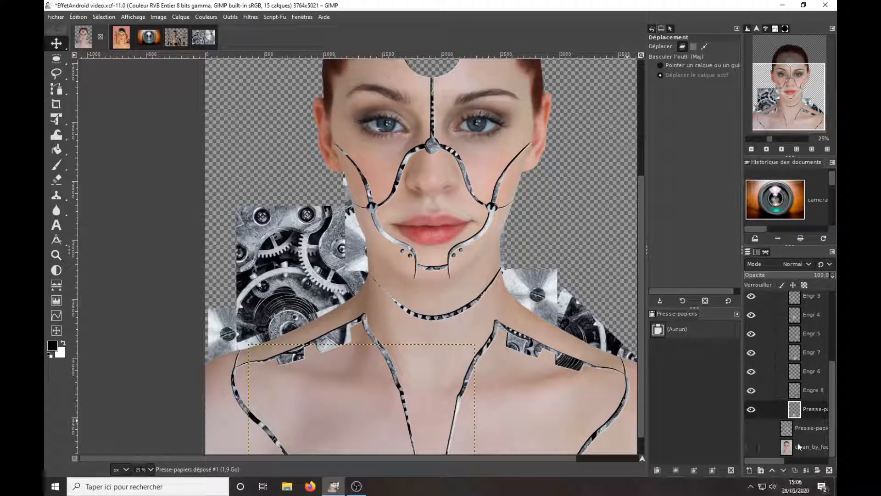
left_click(815, 392)
double_click(824, 411)
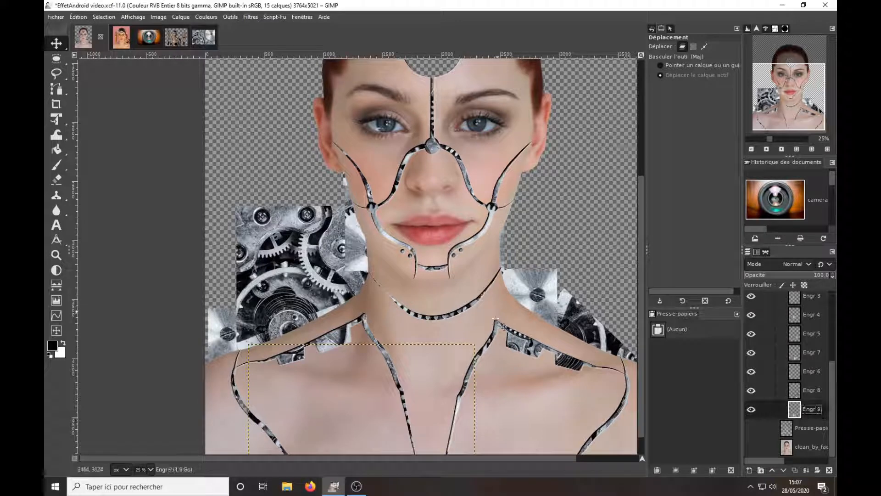
Step: In the camera lens image, select the inner lens with a 905 × 905 px circular selection positioned at 526, 159
scroll(638, 219, "up", 5)
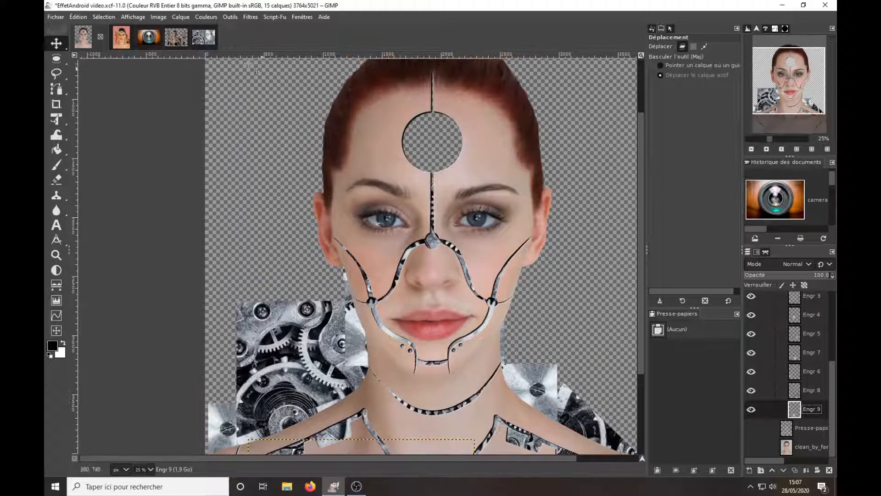
left_click(138, 36)
key("e")
left_click_drag(323, 166, 419, 278)
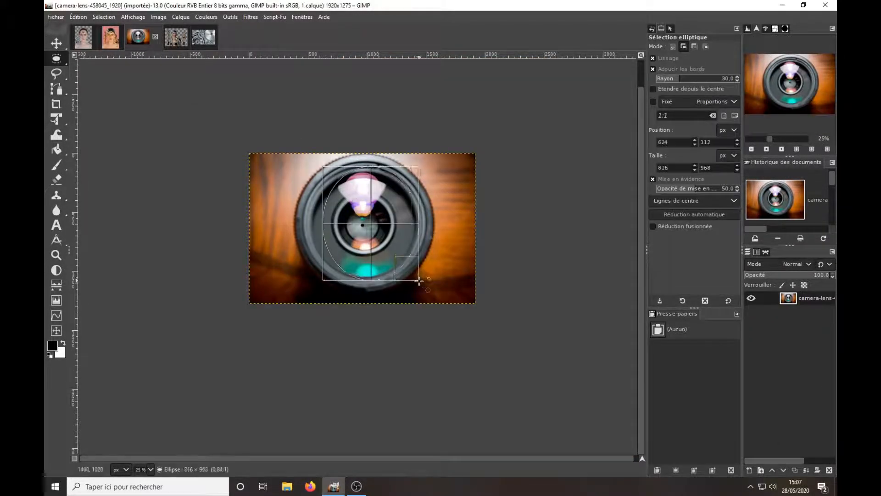
scroll(419, 279, "up", 3)
key("ctrl+shift+j")
left_click_drag(279, 230, 250, 236)
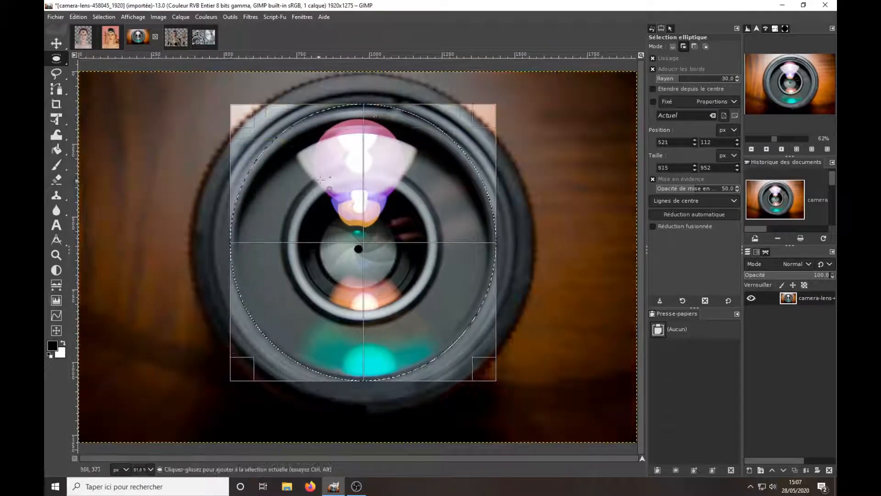
left_click_drag(370, 125, 370, 138)
left_click_drag(482, 247, 483, 248)
left_click(243, 214)
Step: Measure the height of the circular lens selection and copy the selected lens
key("shift+m")
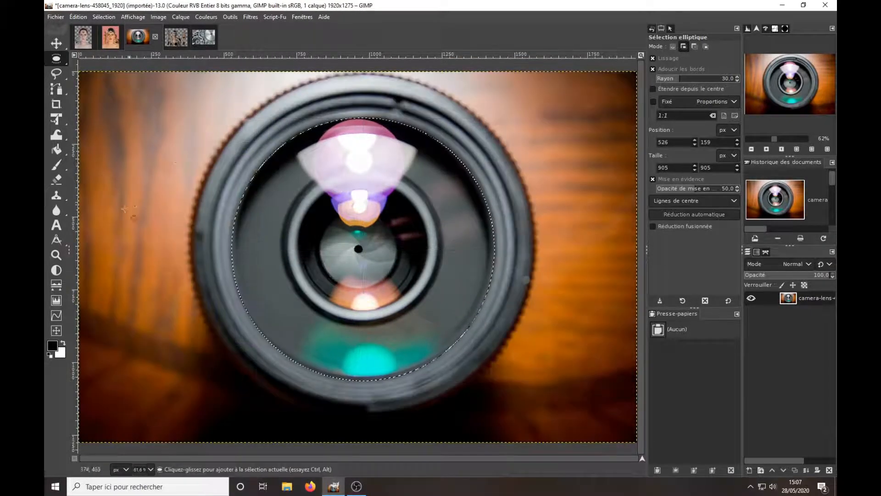
left_click_drag(358, 116, 363, 380)
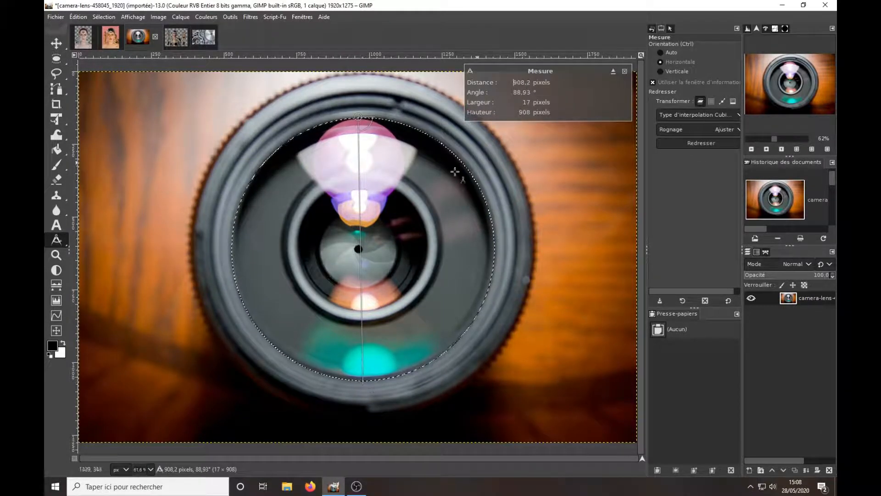
key("m")
key("ctrl+c")
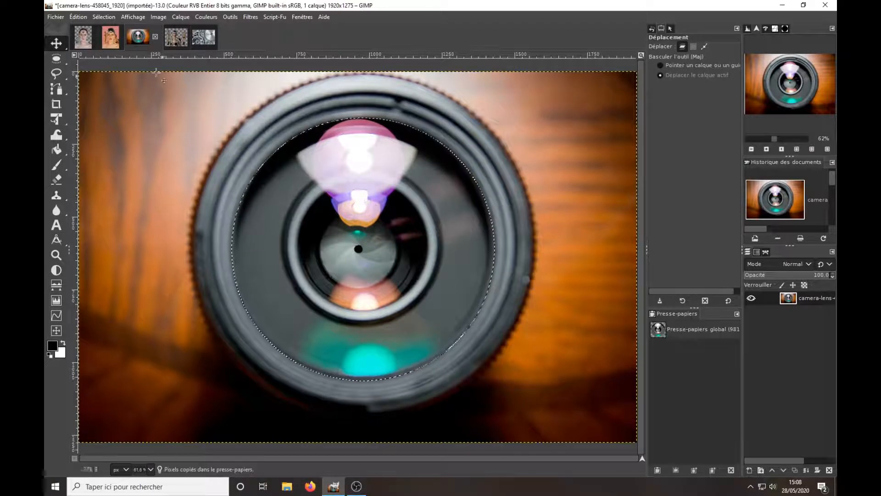
Step: Paste the lens into the android portrait as a layer above the masked portrait copy and name it Yeux G+D
left_click(83, 37)
scroll(830, 412, "up", 3)
left_click(775, 349)
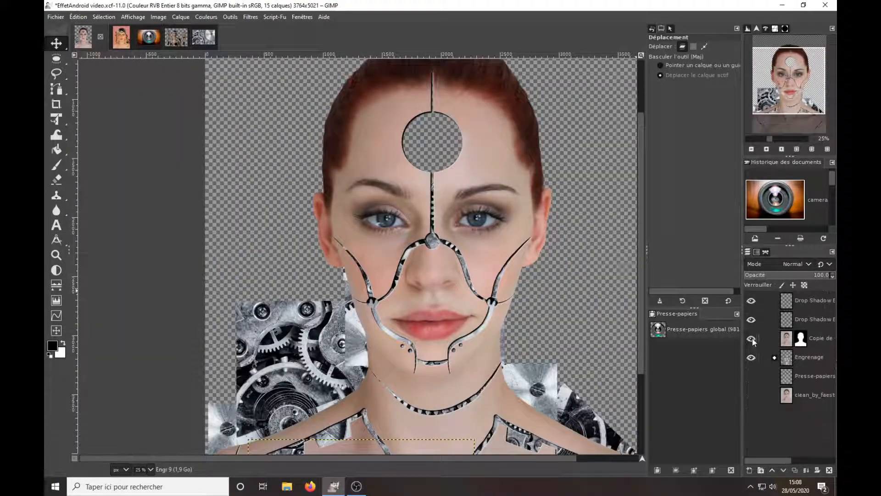
key("ctrl+v")
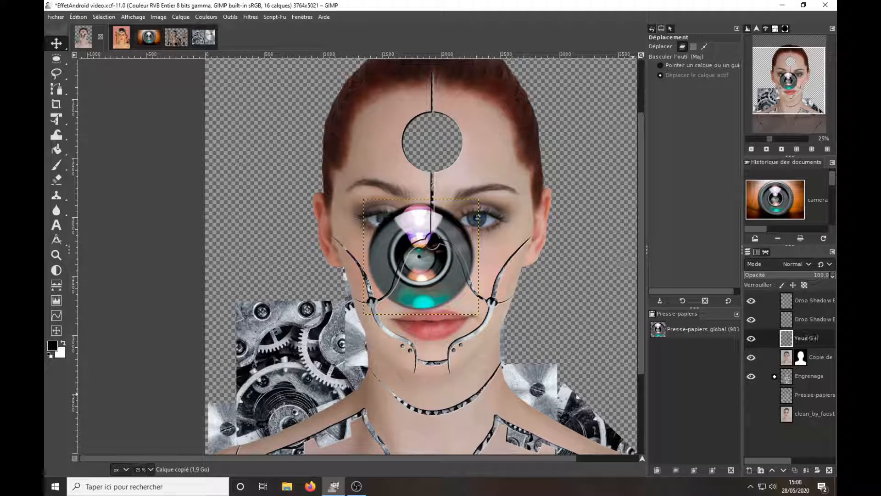
Step: Scale the Yeux G+D lens to about 40% and move it over the woman's left eye
left_click_drag(472, 207, 465, 231)
key("shift+t")
left_click(529, 169)
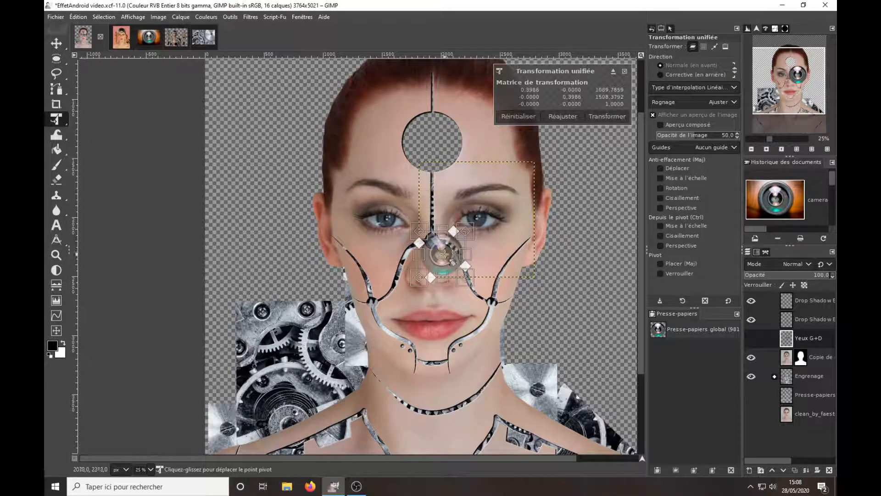
left_click_drag(450, 265, 482, 223)
scroll(482, 223, "up", 5)
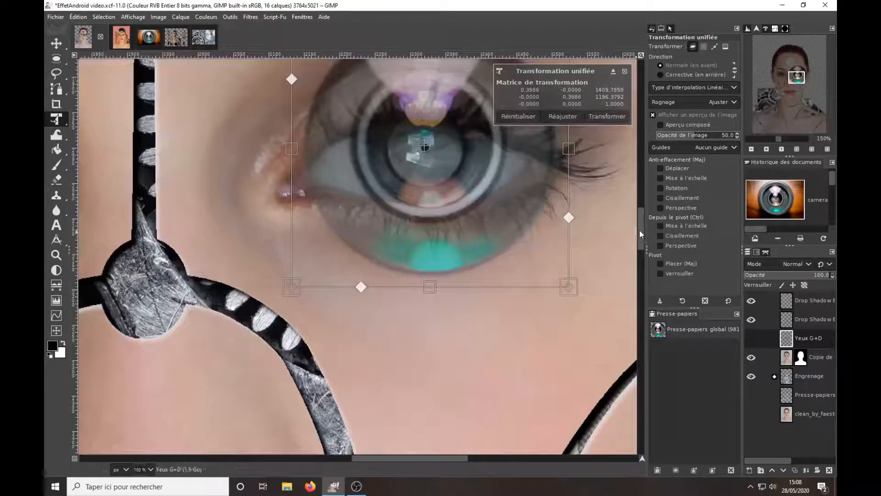
Step: Shrink the lens further over the woman's left iris and rotate it clockwise so its reflection sits diagonally
scroll(561, 199, "up", 3)
left_click_drag(561, 200, 514, 287)
left_click_drag(420, 377, 436, 352)
left_click_drag(585, 221, 569, 299)
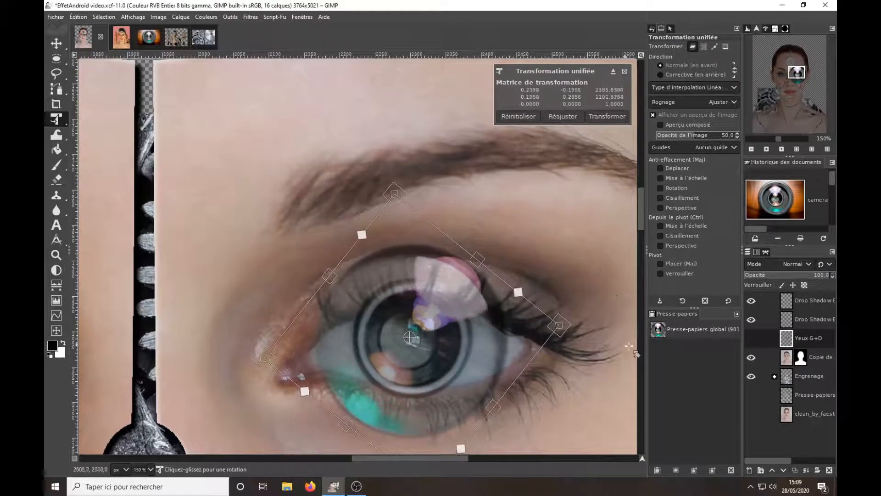
key("Return")
Step: Scale the lens again to about 62% wide by 59% high, centre it on the left iris and rotate it slightly clockwise
left_click(436, 370)
mouse_move(411, 340)
left_mouse_down()
mouse_move(397, 352)
mouse_move(416, 336)
mouse_move(410, 342)
left_mouse_up()
left_click_drag(558, 198, 466, 290)
left_click_drag(395, 360, 445, 308)
left_click_drag(515, 238, 486, 266)
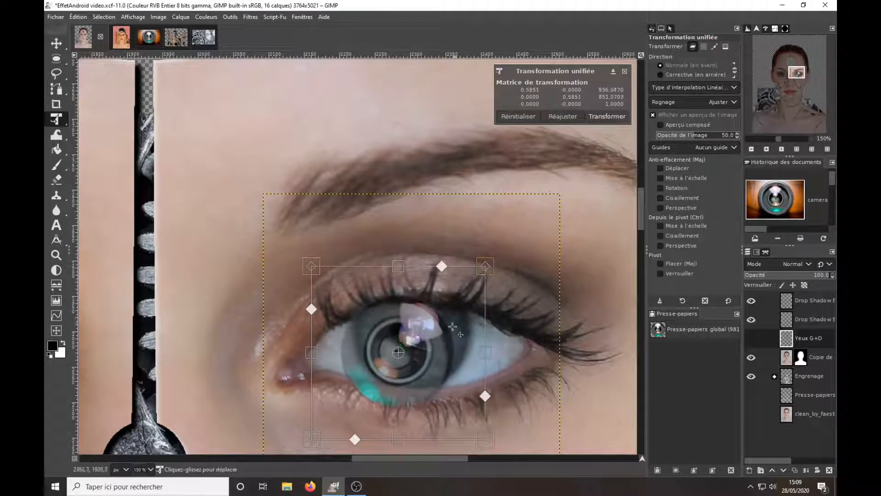
left_click_drag(434, 373, 448, 360)
left_click_drag(499, 338, 504, 339)
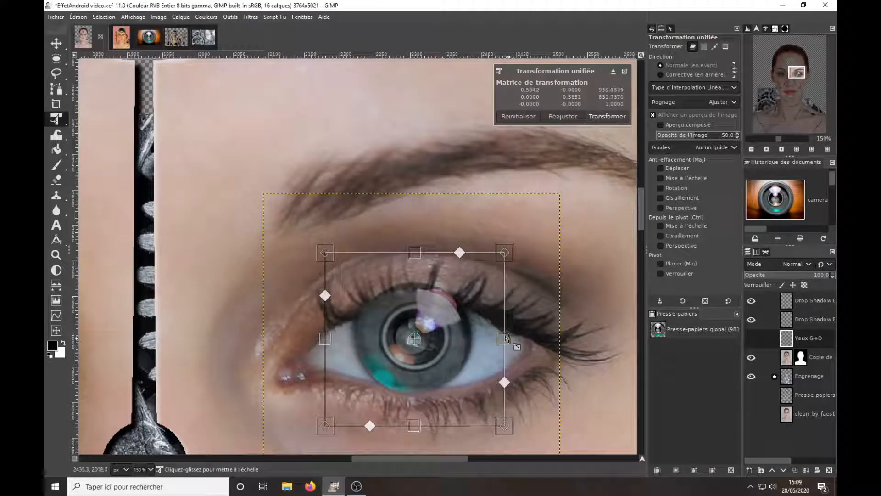
left_click_drag(333, 339, 321, 338)
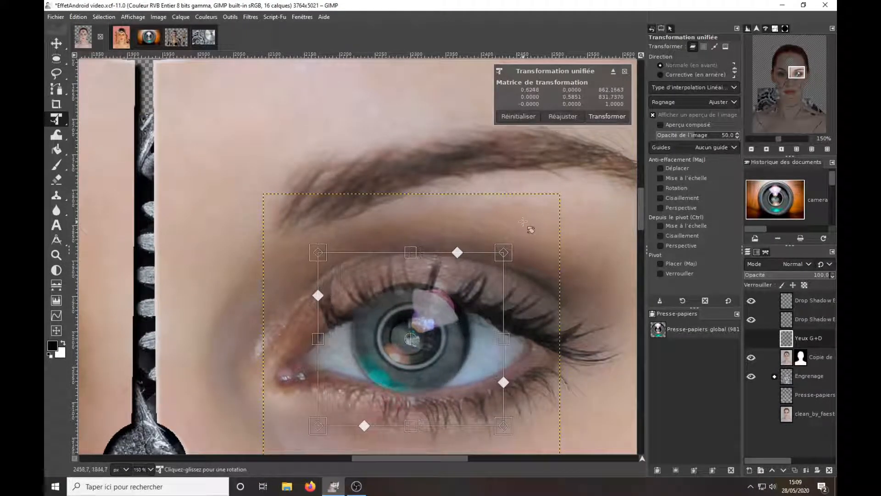
left_click_drag(523, 222, 556, 266)
key("Return")
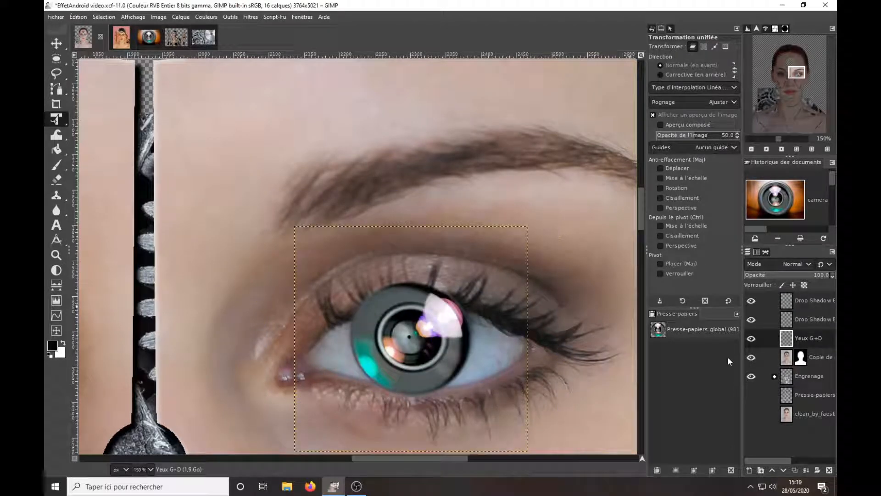
Step: Duplicate the Yeux G+D lens, add a horizontal guide through its centre and move the copy over the woman's other iris
left_click(795, 470)
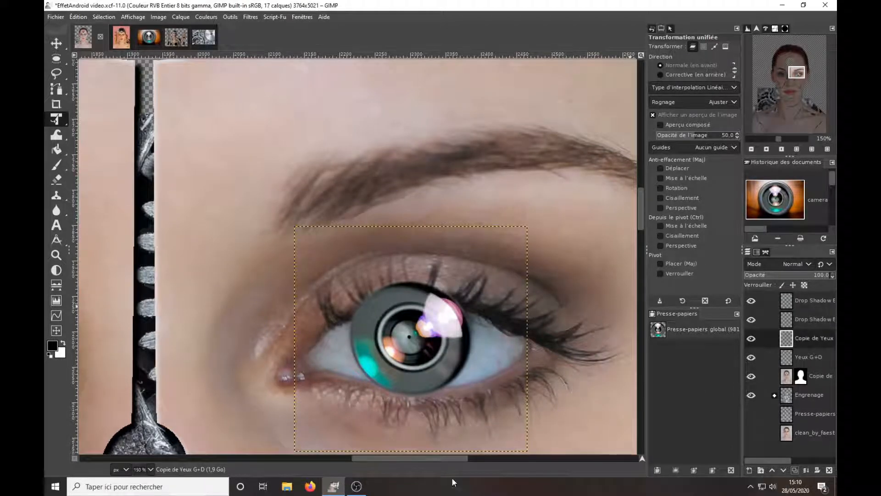
left_click_drag(451, 458, 427, 459)
scroll(429, 191, "down", 1)
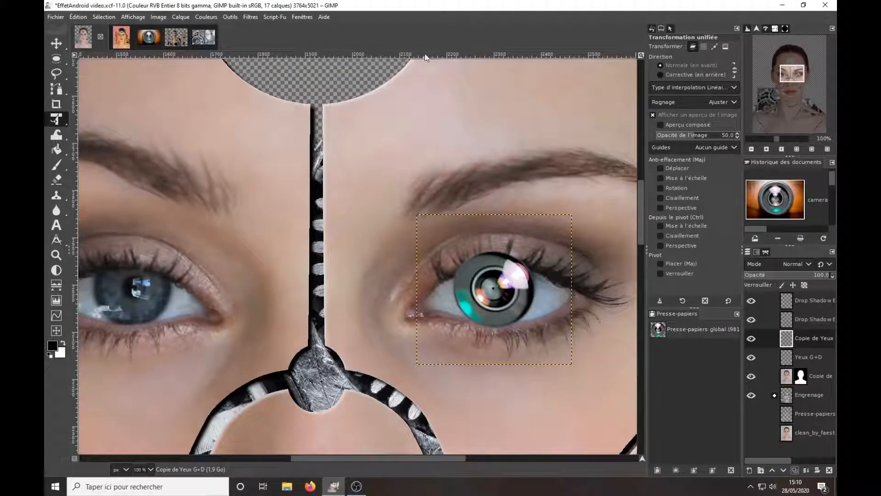
left_click_drag(425, 57, 459, 288)
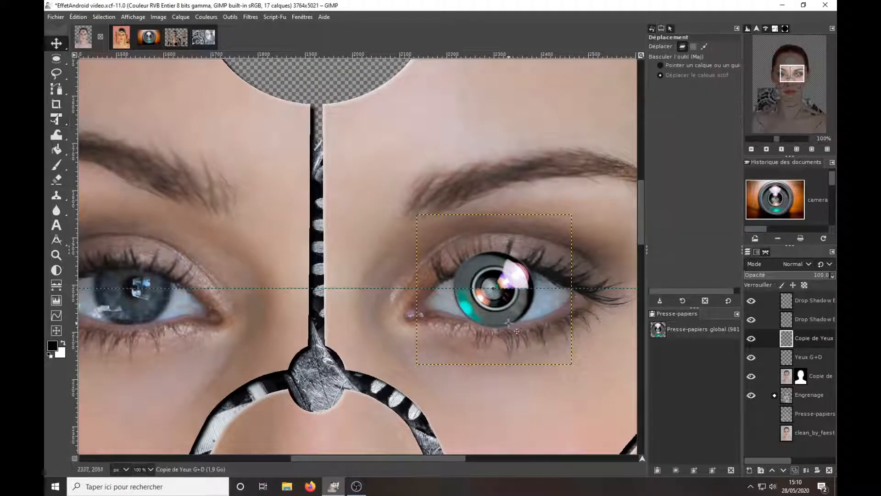
left_click_drag(509, 322, 143, 314)
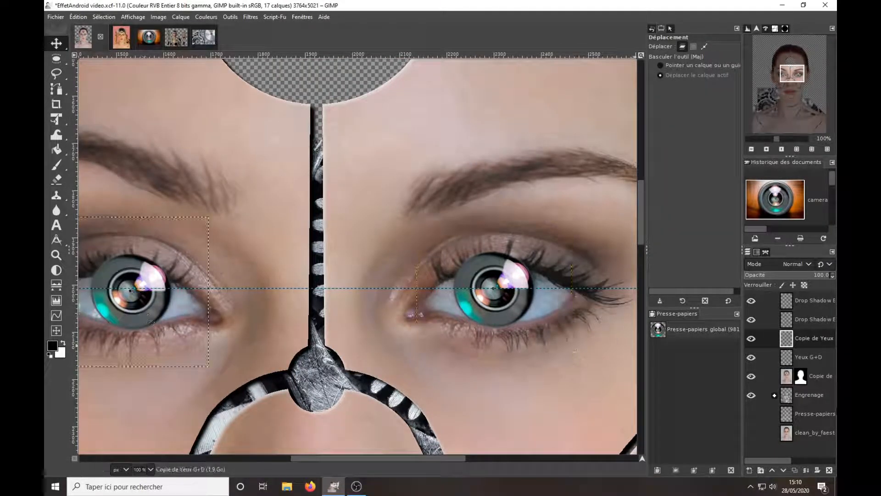
Step: Merge the copied lens down into Yeux G+D and add a layer mask to the merged layer
left_click(806, 469)
right_click(786, 338)
left_click(702, 188)
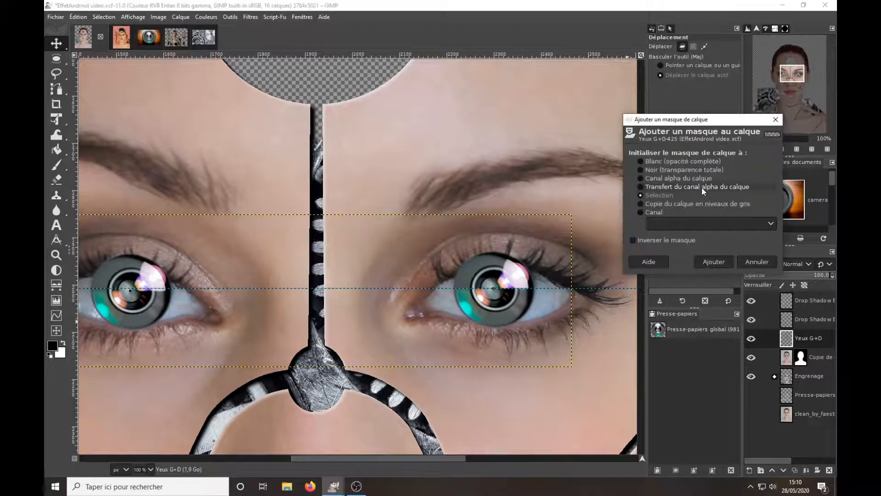
left_click(712, 261)
Step: Set up the Paintbrush with the 2. Hardness 050 brush, size 35 and Dynamics Off
left_click(56, 166)
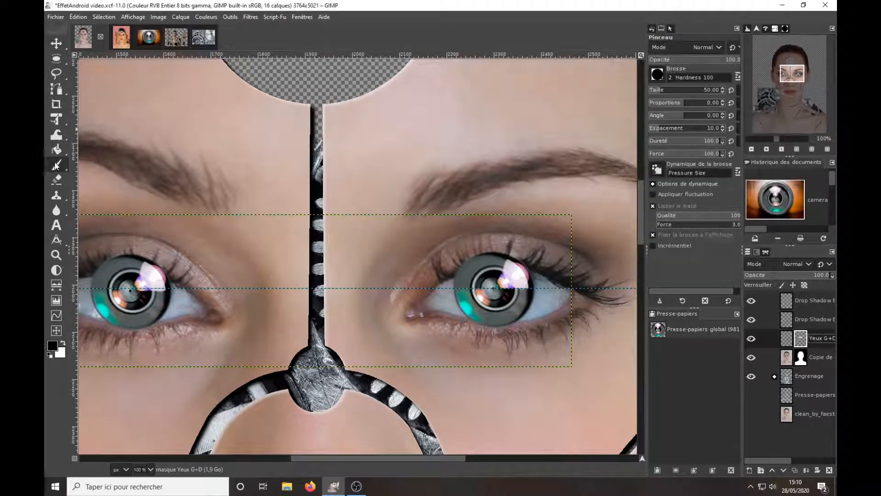
left_click(657, 76)
left_click(658, 206)
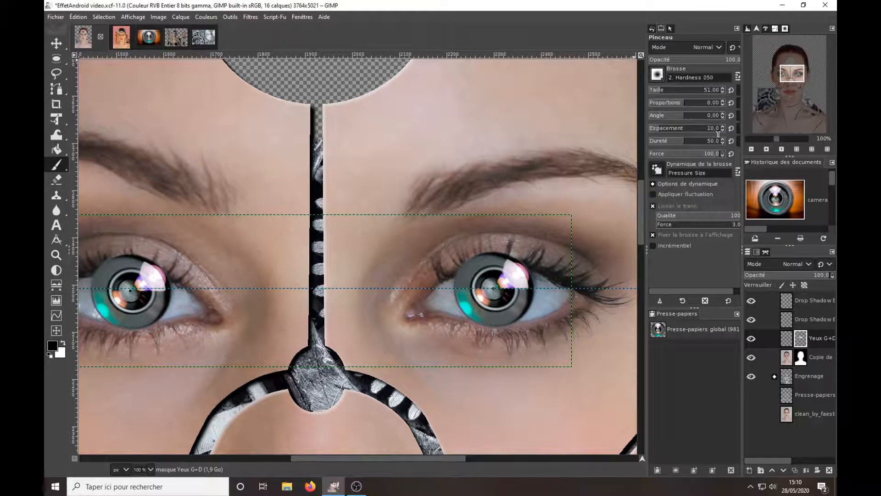
left_click(663, 91)
left_click_drag(662, 91, 661, 91)
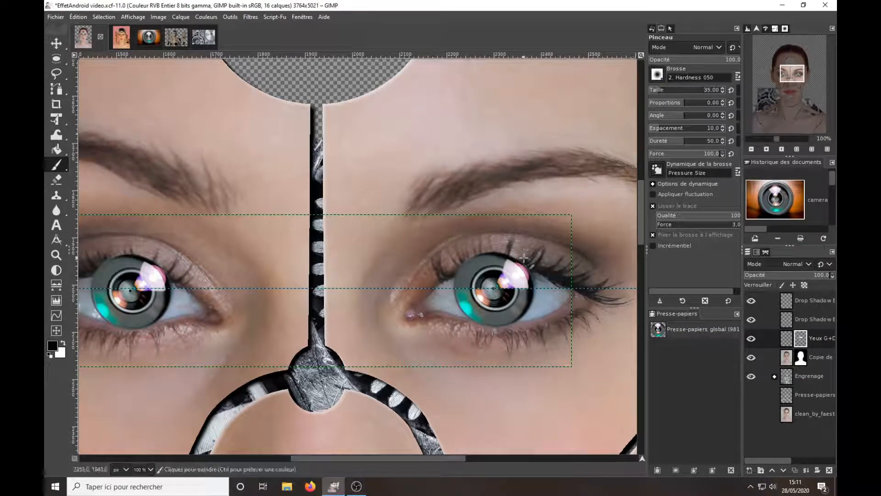
left_click(659, 178)
left_click(674, 209)
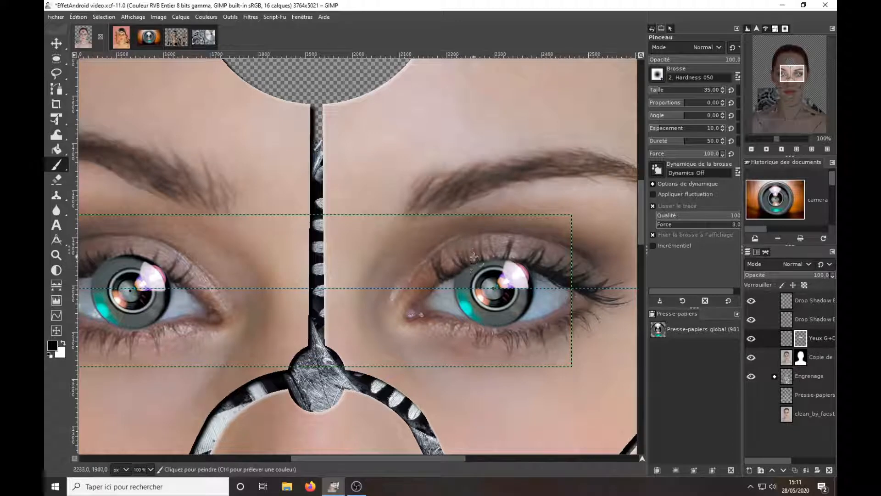
Step: Paint black on the Yeux G+D mask to hide the lens edges overlapping the upper and lower eyelids of both eyes
scroll(473, 258, "up", 2)
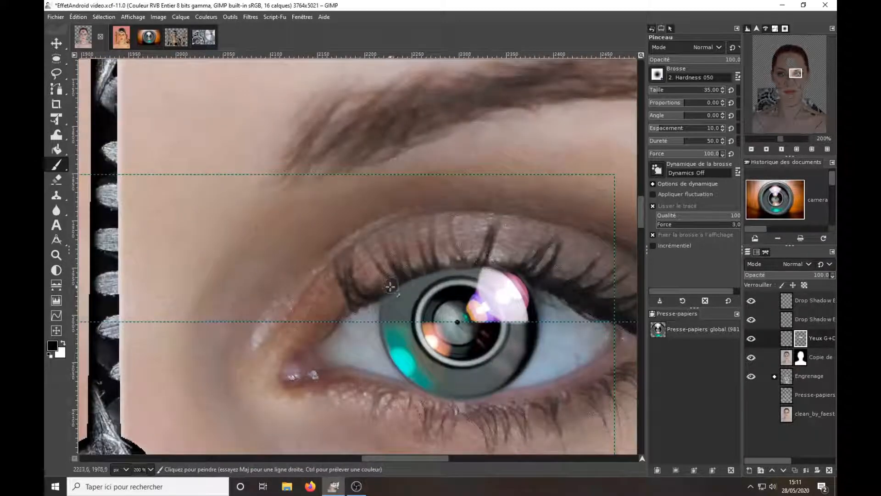
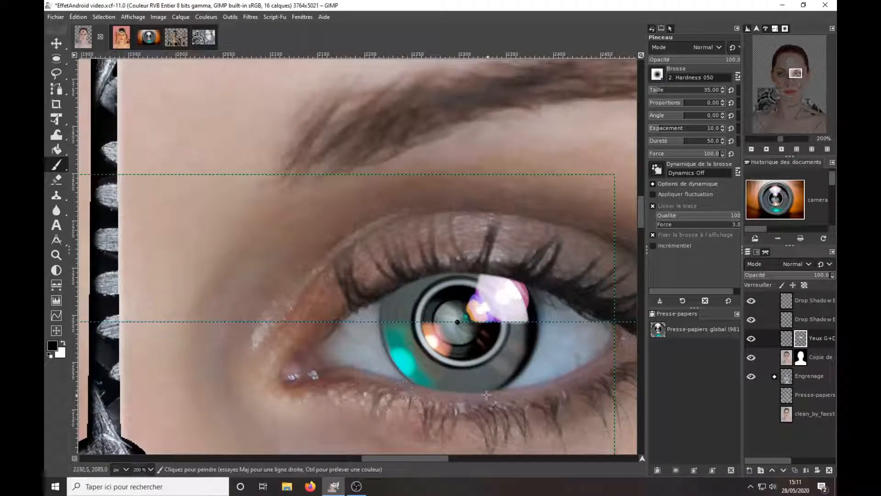
left_click_drag(339, 395, 360, 315)
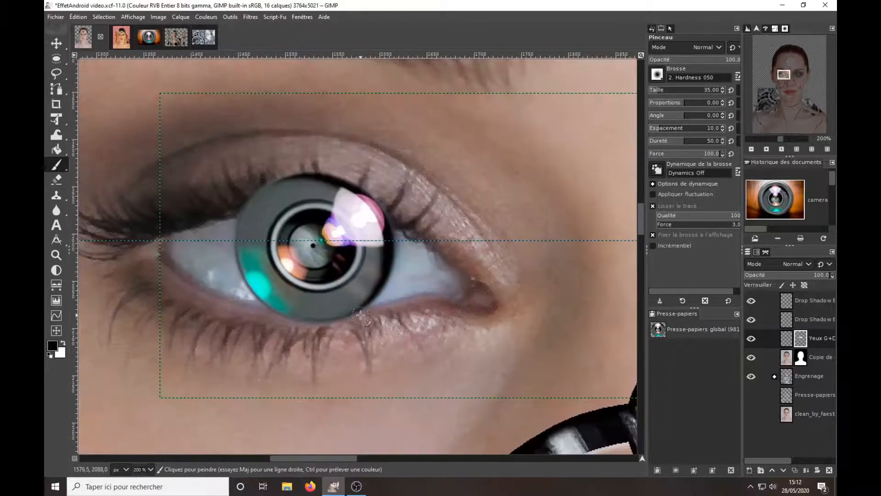
left_click_drag(301, 322, 277, 316)
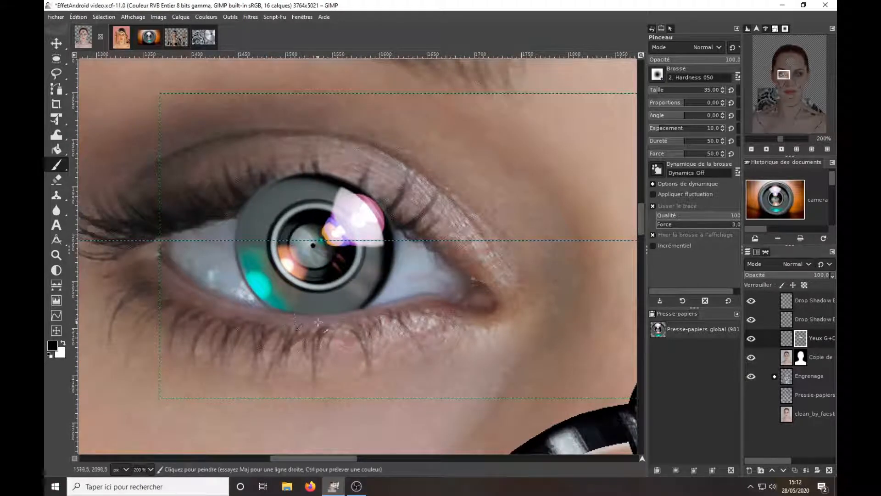
mouse_move(395, 222)
left_mouse_down()
mouse_move(312, 183)
mouse_move(285, 188)
mouse_move(393, 221)
left_mouse_up()
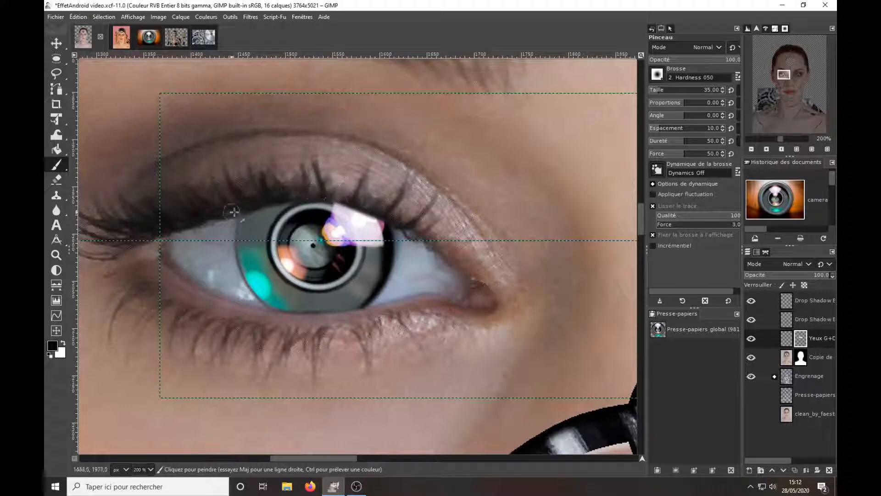
scroll(384, 262, "down", 4)
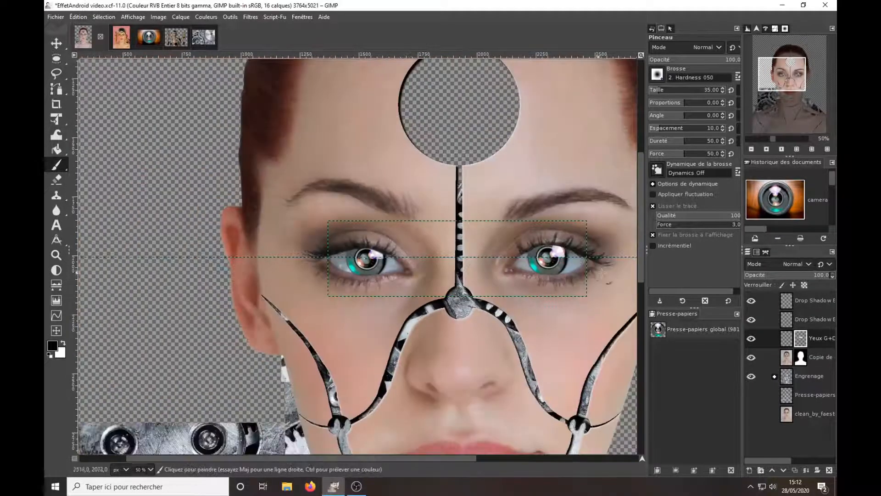
Step: Measure the width of the circular opening in the forehead
scroll(603, 273, "up", 5)
key("shift+m")
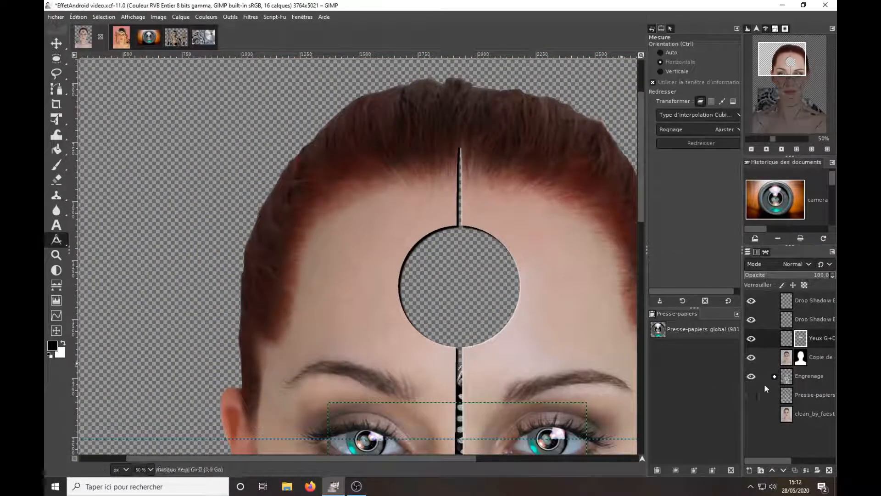
left_click(767, 358)
left_click_drag(399, 287, 426, 287)
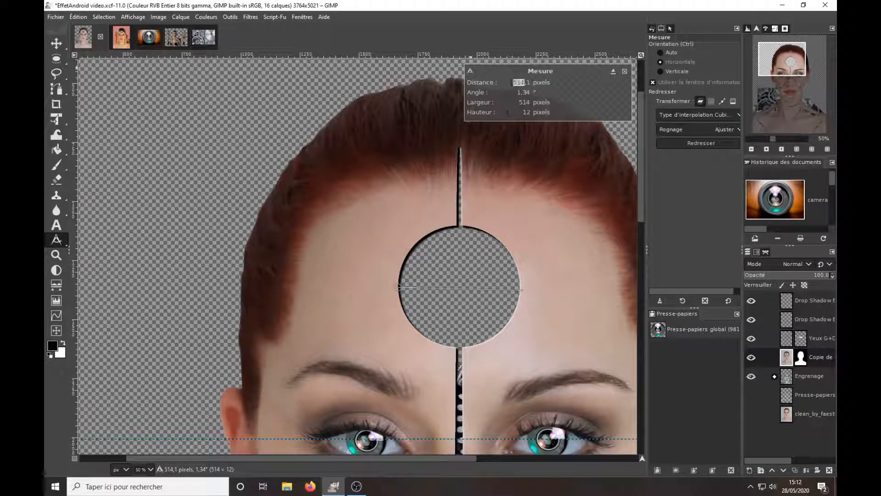
Step: Create a layer group named Yeux directly above the Yeux G+D layer
left_click(57, 46)
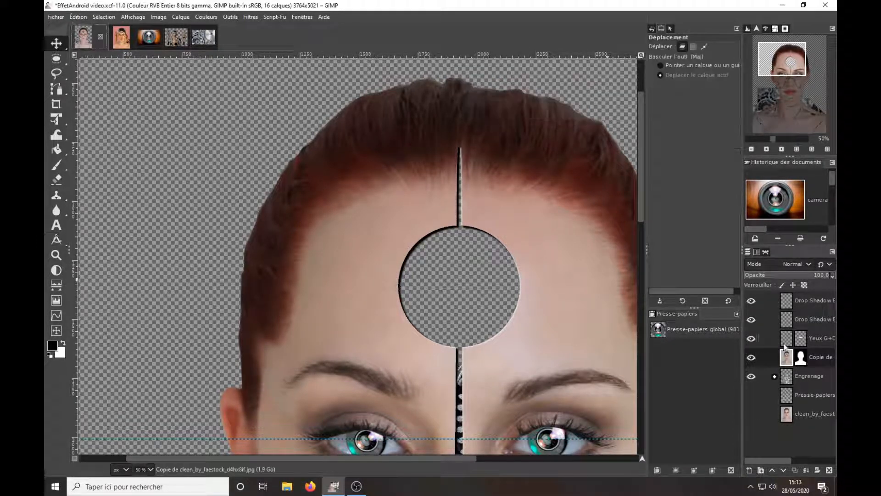
left_click(786, 342)
left_click(761, 470)
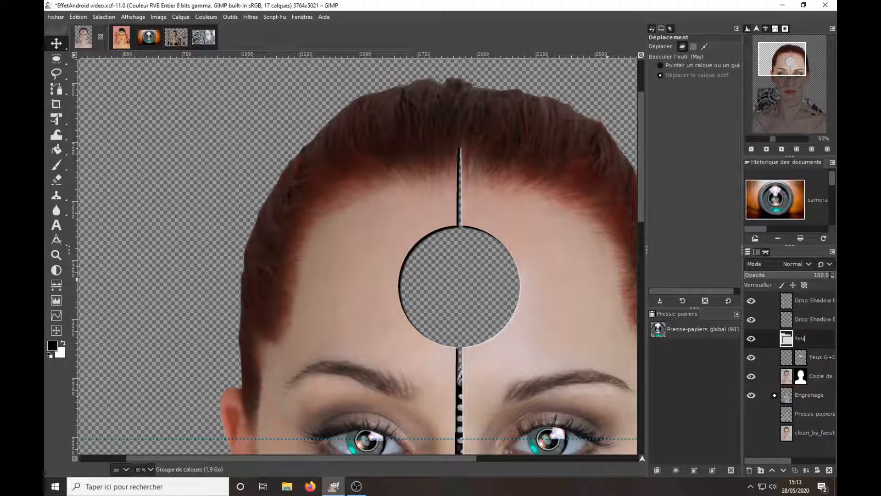
Step: In the camera lens image, copy the elliptical lens selection to a named clipboard buffer called Ouil Central
left_click(148, 38)
left_click(78, 16)
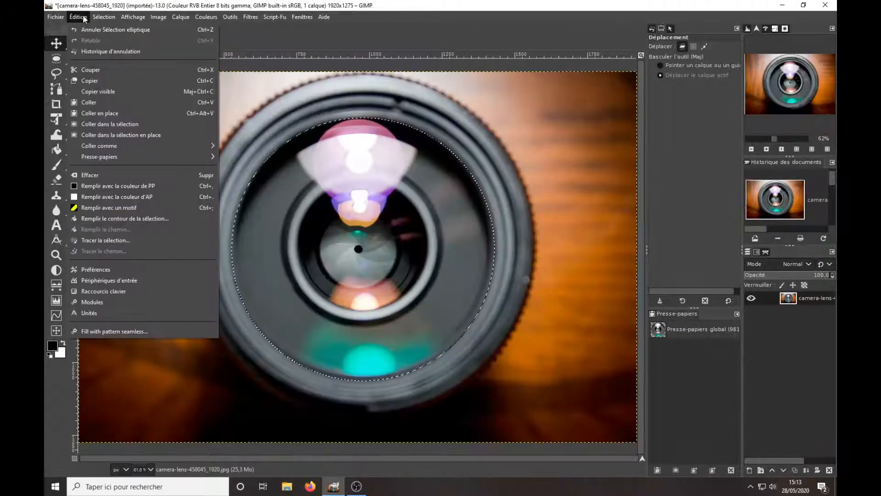
mouse_move(174, 157)
left_click(248, 168)
type("Ouil Central")
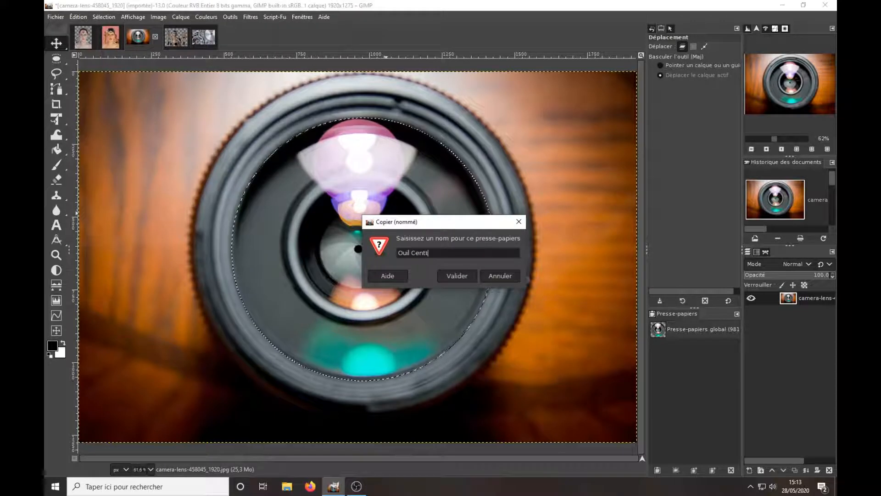
left_click(465, 274)
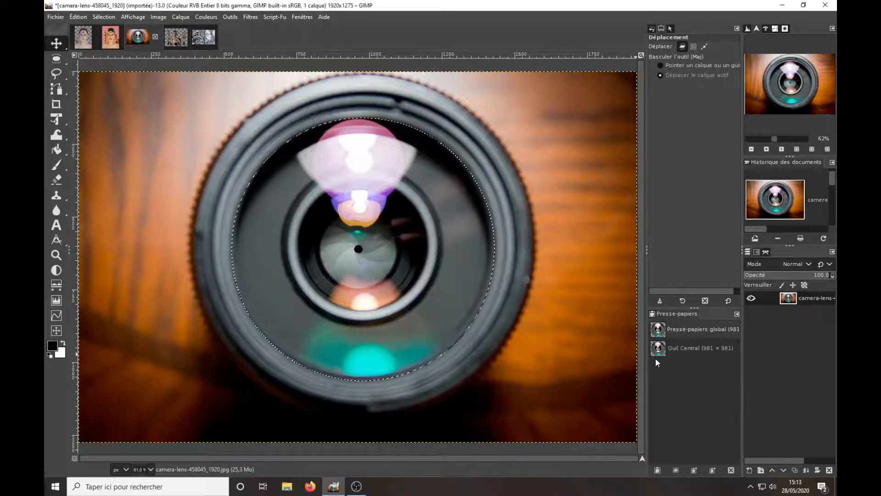
Step: In the portrait, make an elliptical selection of 516 × 514 px at 1668, 1102 fitting the forehead opening
left_click(82, 39)
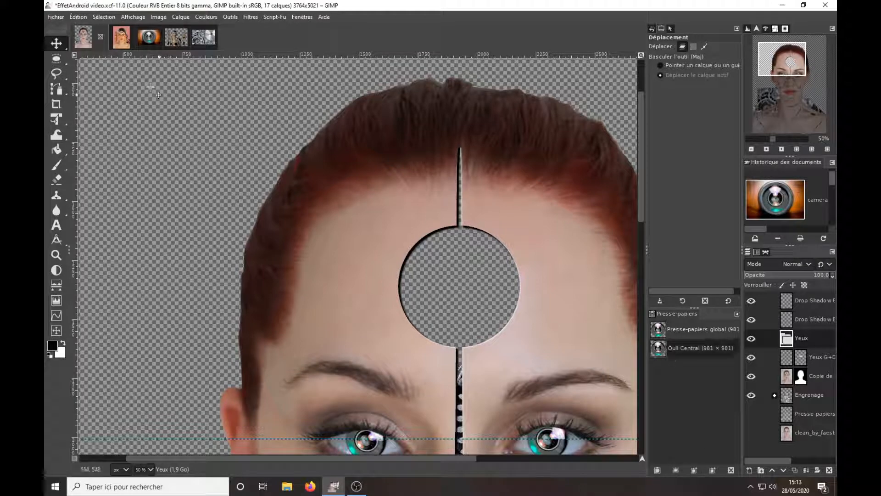
key("e")
left_click_drag(419, 244, 518, 338)
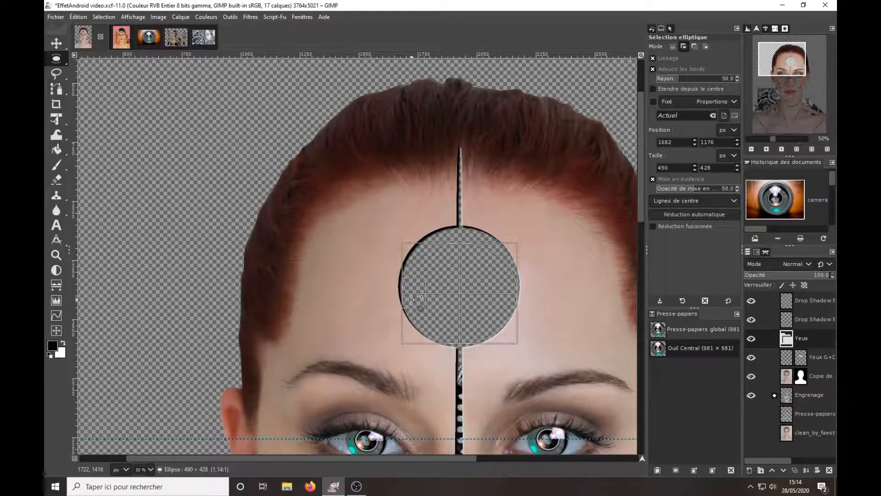
left_click_drag(417, 296, 460, 343)
left_click_drag(463, 258, 465, 241)
left_click_drag(420, 291, 419, 291)
left_click_drag(515, 299, 517, 298)
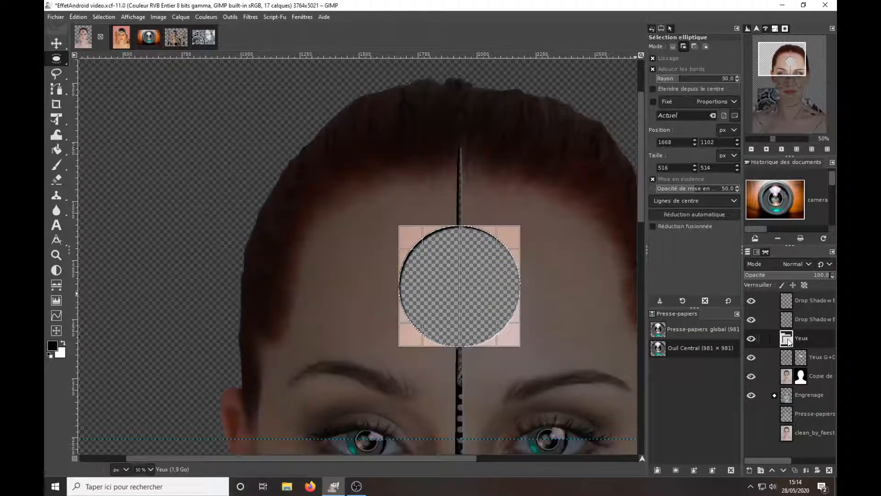
key("Return")
Step: Paste the Ouil Central buffer and scale the lens part inside the circular selection to about 93%
left_click(678, 471)
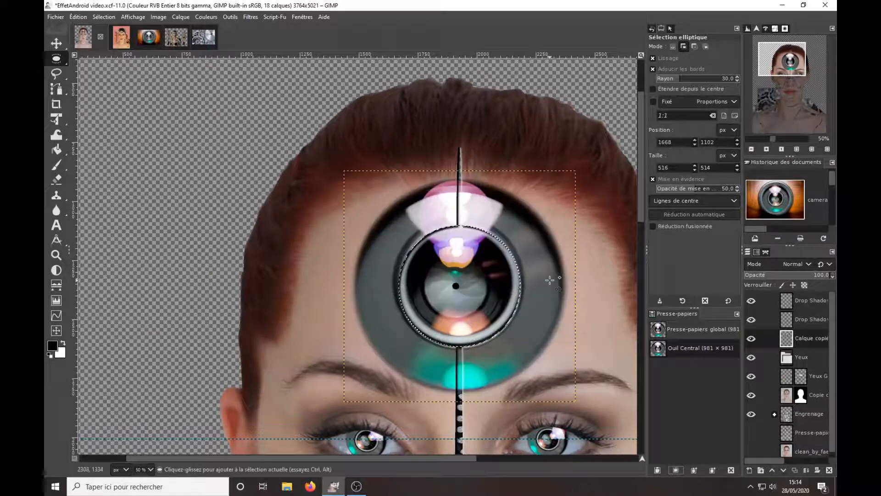
key("shift+t")
left_click(530, 228)
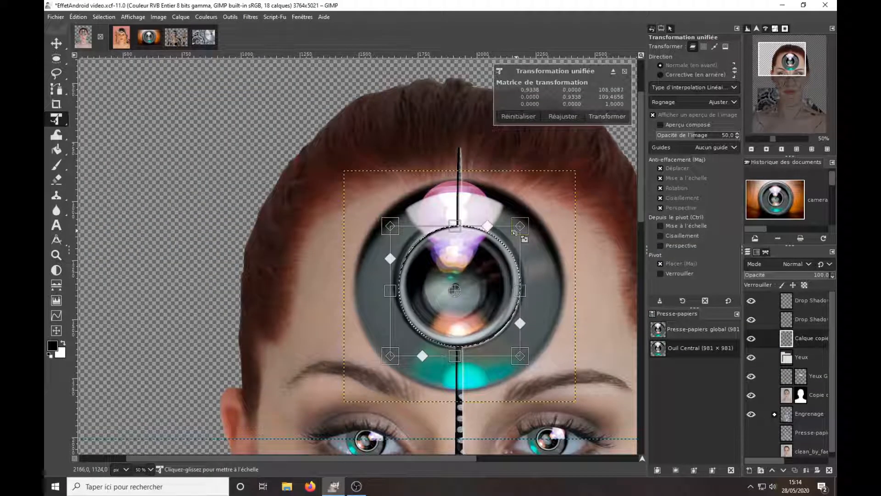
left_click(607, 116)
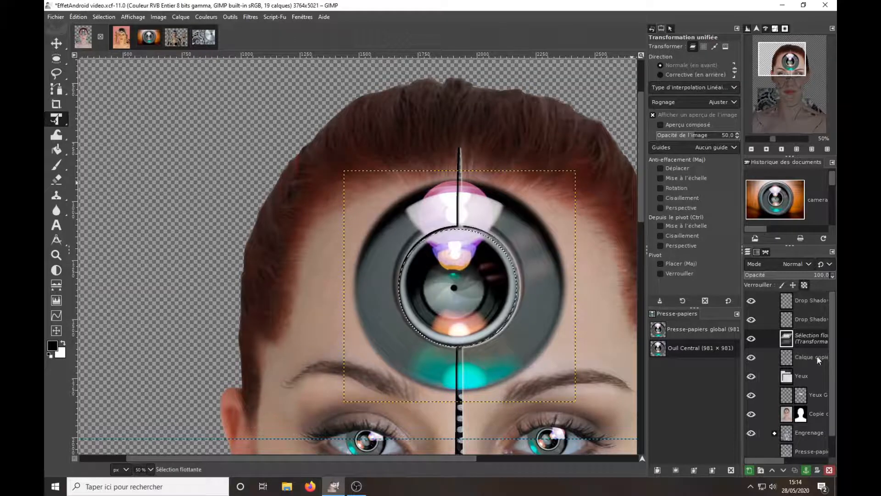
Step: Turn the floating selection into a new layer and delete the full pasted lens layer beneath it
left_click(749, 470)
left_click(791, 361)
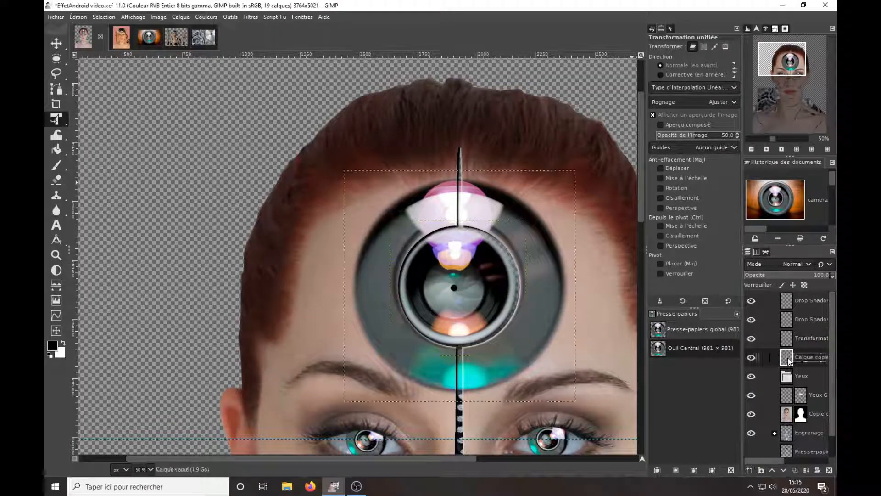
left_click(829, 470)
Step: Enlarge the forehead lens by about 3% and move it so it fills the circular opening
left_click(58, 44)
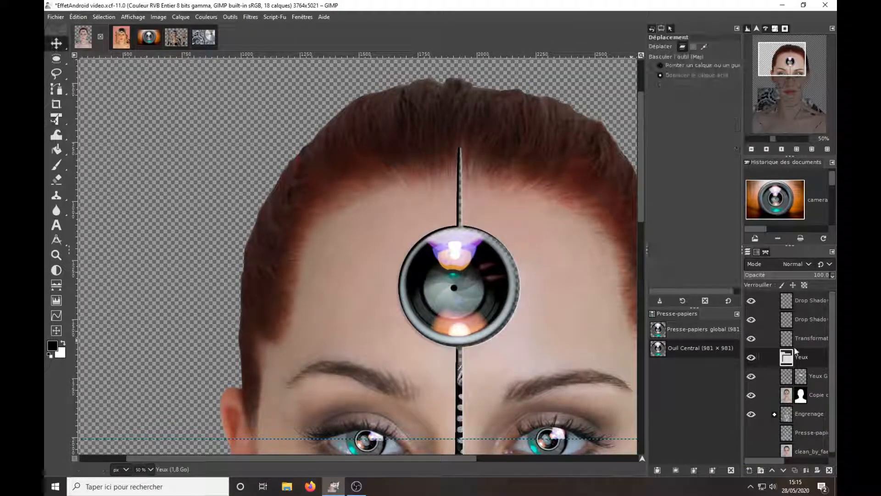
left_click(799, 340)
left_click_drag(485, 304, 487, 308)
left_click(56, 119)
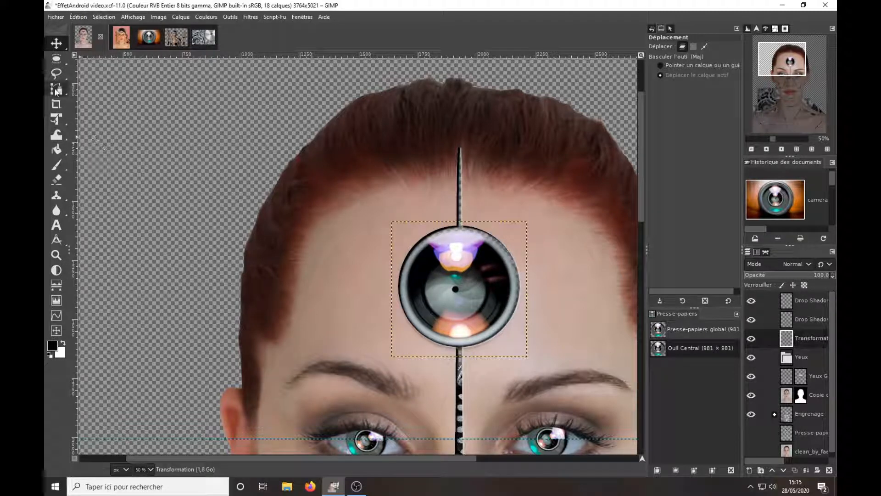
left_click(474, 273)
left_click_drag(392, 222, 389, 218)
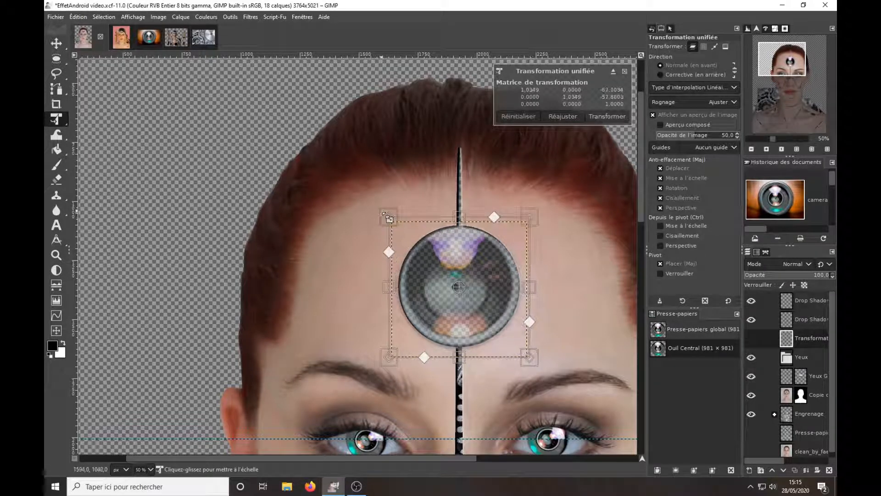
key("Return")
key("m")
left_click_drag(474, 307, 476, 286)
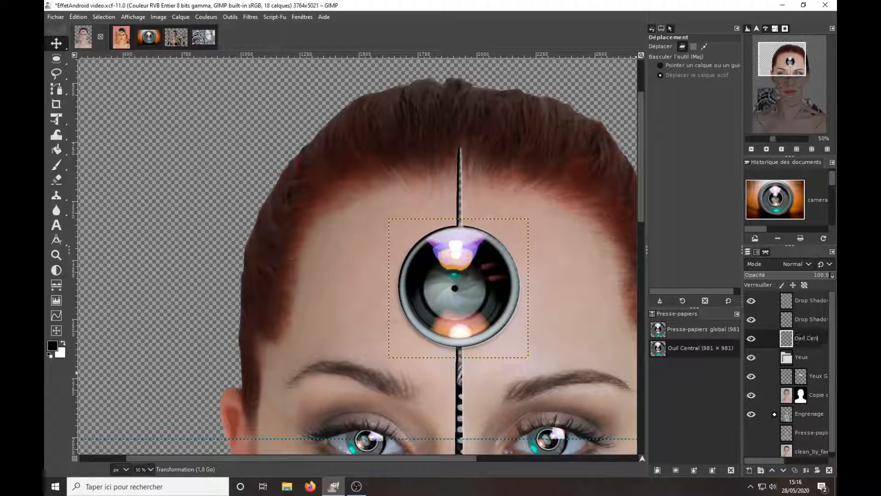
Step: Rename the forehead lens layer Oeil Central and move it into the Yeux group
left_click_drag(811, 337, 787, 357)
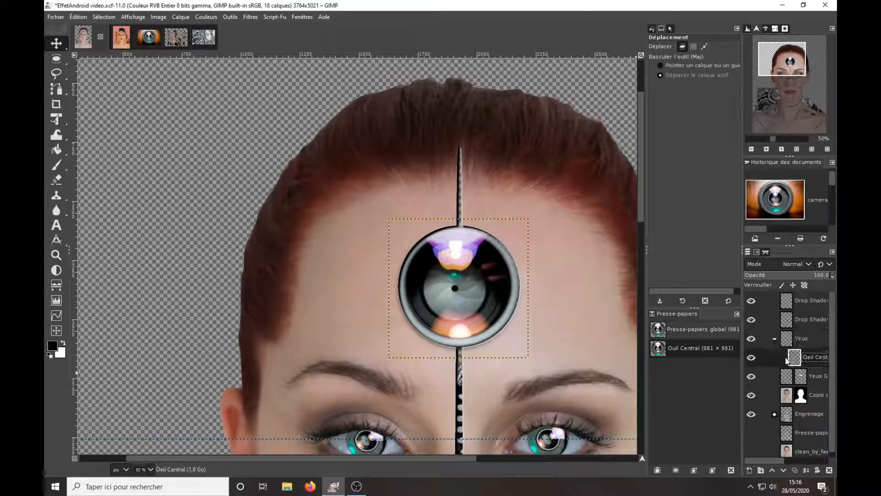
Step: Apply the layer mask of Yeux G+D and move that layer into the Yeux group below Oeil Central
left_click(786, 377)
right_click(787, 377)
key("Escape")
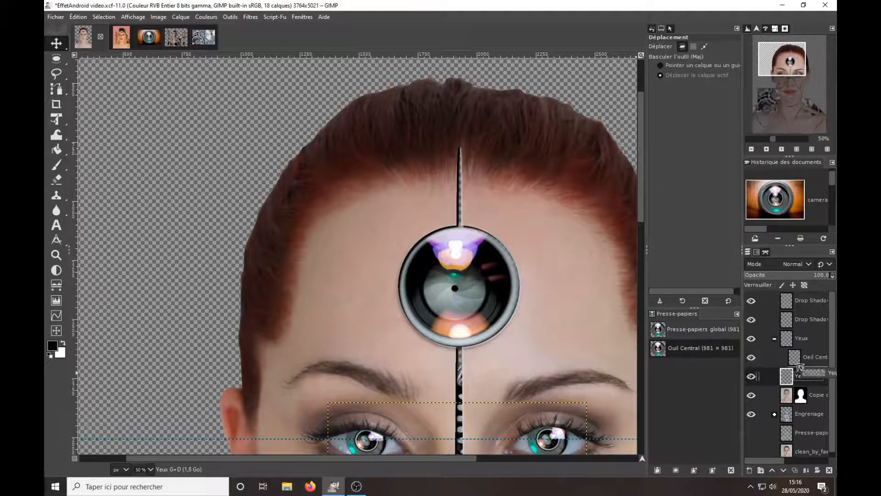
left_click(776, 339)
scroll(419, 217, "down", 2)
left_click(775, 339)
Step: Resize the lens layers inside the Yeux group to the image dimensions
right_click(787, 376)
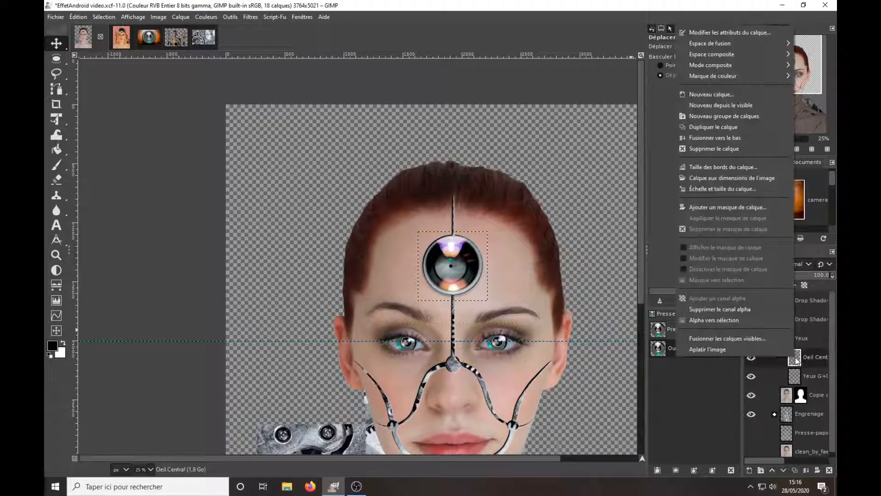
key("Escape")
right_click(787, 358)
key("Escape")
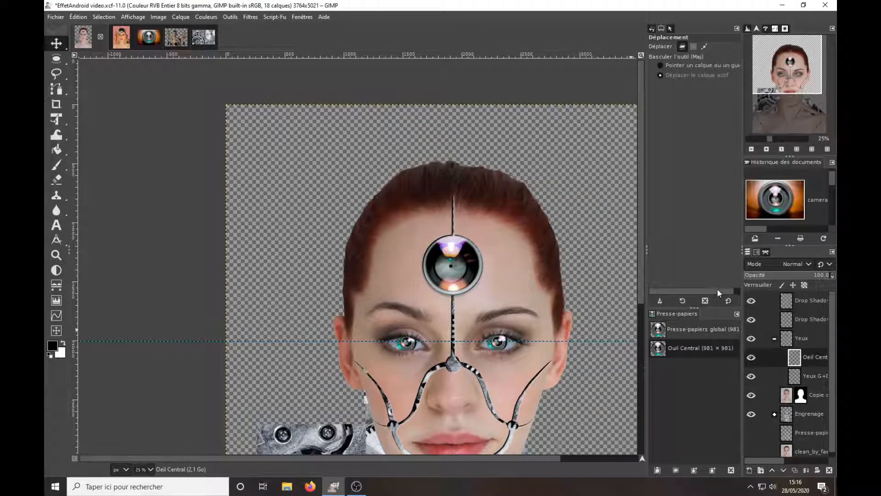
left_click(775, 339)
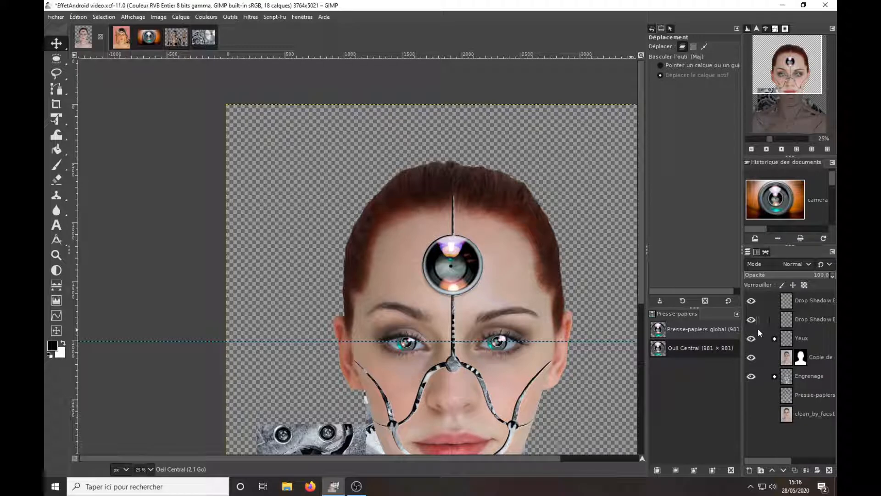
left_click(775, 339)
key("shift+t")
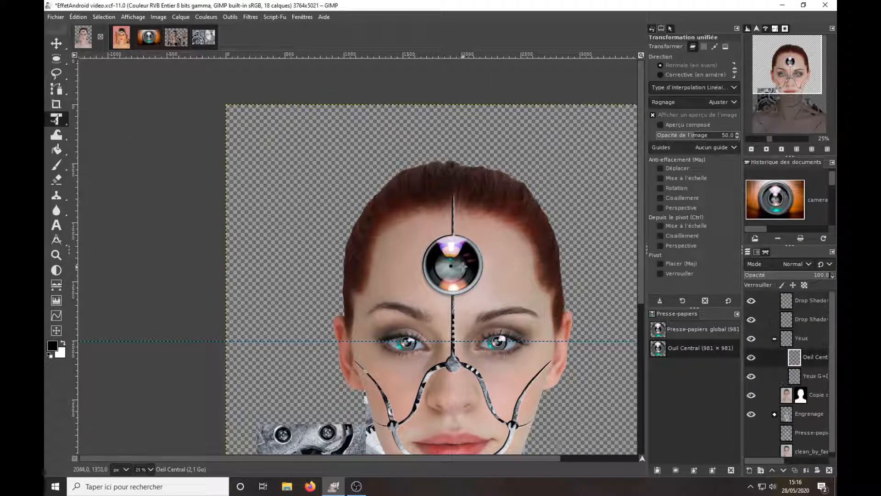
left_click(571, 173)
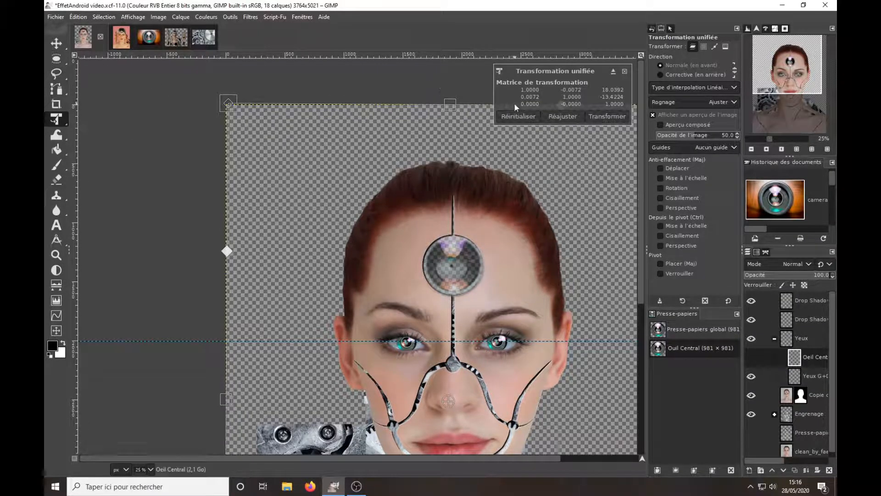
key("Return")
Step: Crop the Oeil Central layer to its content and rotate the lens about 34° clockwise around its centre
left_click(181, 17)
left_click(213, 197)
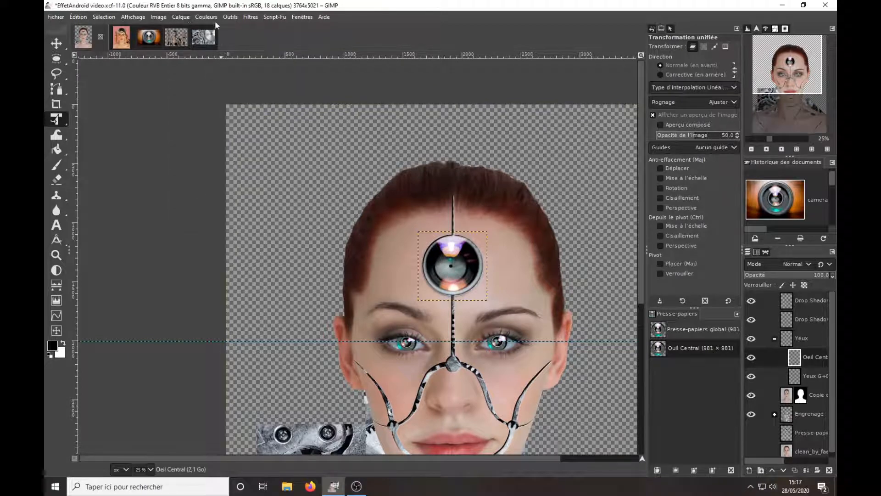
left_click(297, 210)
left_click_drag(524, 242, 583, 213)
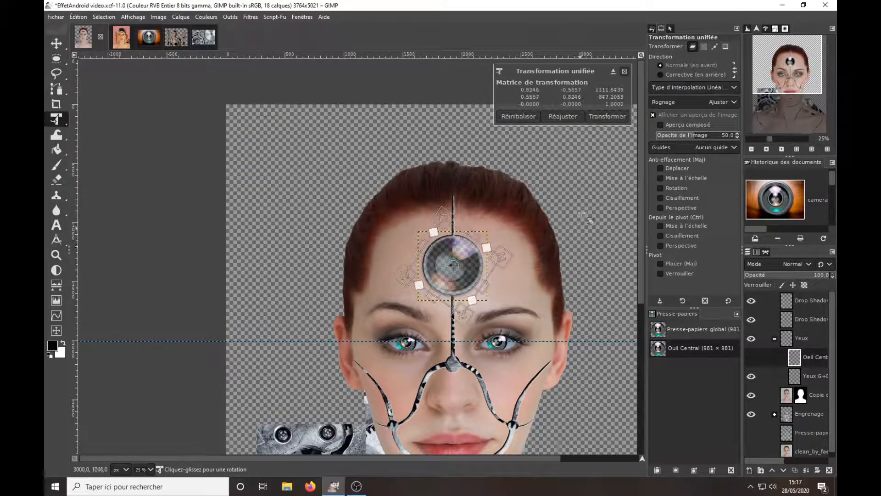
key("Return")
Step: Expand the rotated Oeil Central layer to the image dimensions
right_click(629, 262)
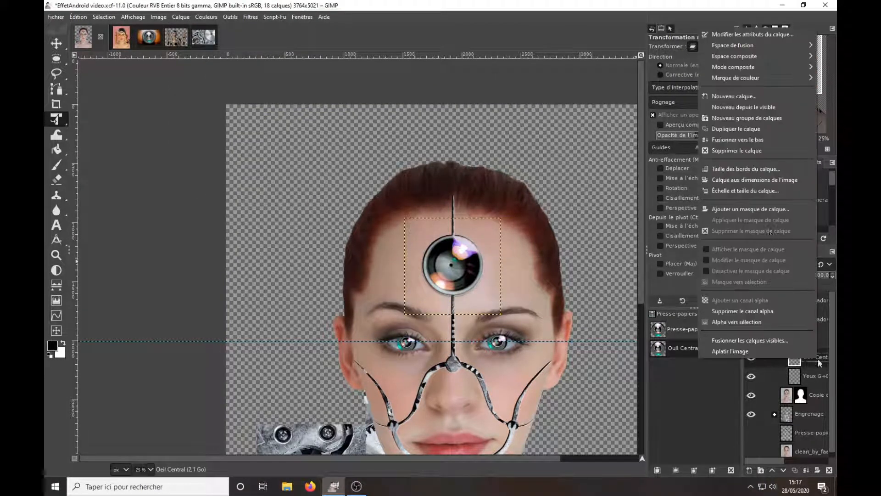
left_click(753, 170)
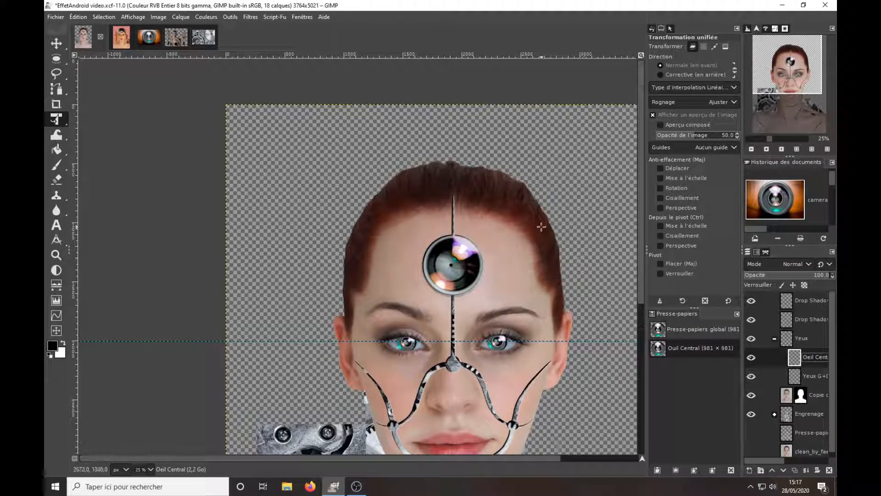
Step: Add another copy of the gear texture to the Engrenage group, directly above the Engr 9 layer
left_click(775, 339)
left_click(775, 378)
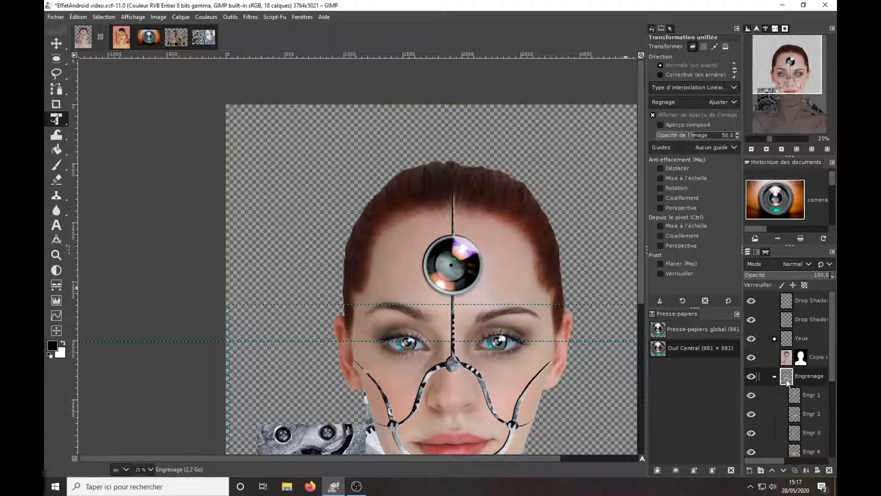
scroll(790, 368, "down", 3)
left_click(811, 447)
left_click_drag(83, 32, 332, 335)
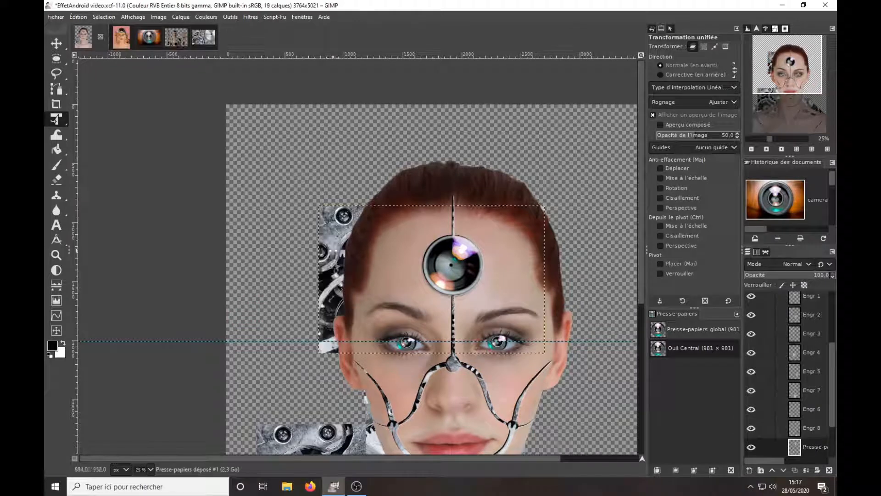
Step: Scale the new gear layer to about 69%, rotate it about 88° clockwise and place it behind the forehead seam
left_click(321, 208)
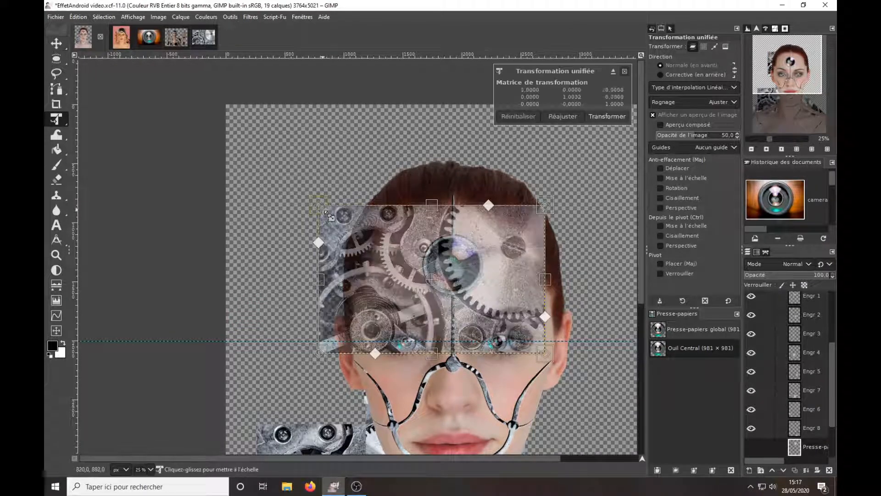
left_click_drag(321, 208, 436, 170)
left_click_drag(508, 303, 490, 242)
key("Return")
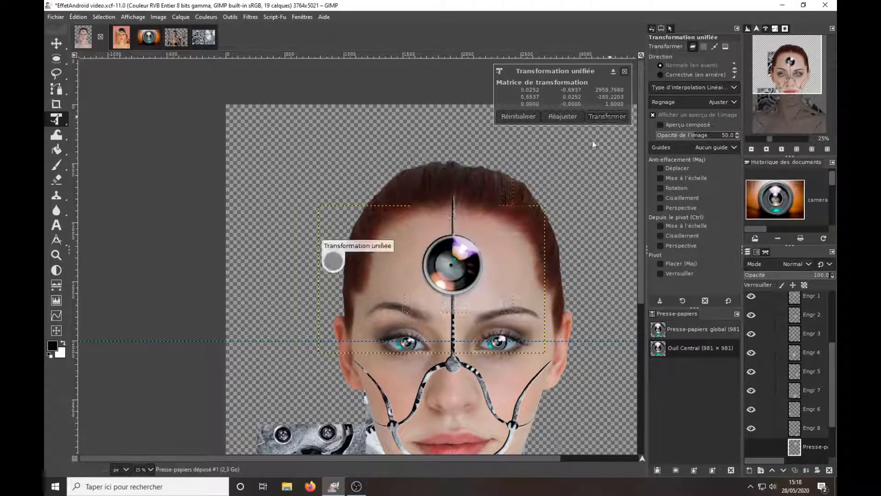
Step: Move the new gear layer below Engr 9 and rename it Engr 10
scroll(779, 379, "down", 2)
left_click_drag(810, 390, 814, 415)
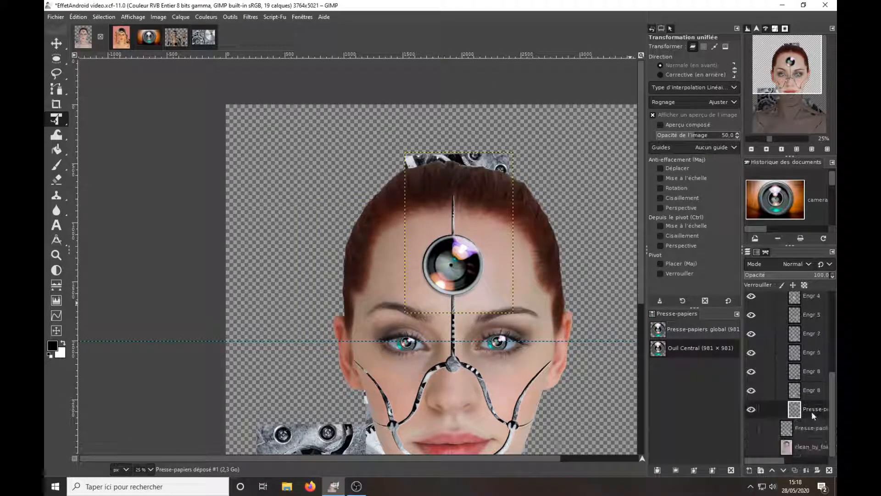
type("10")
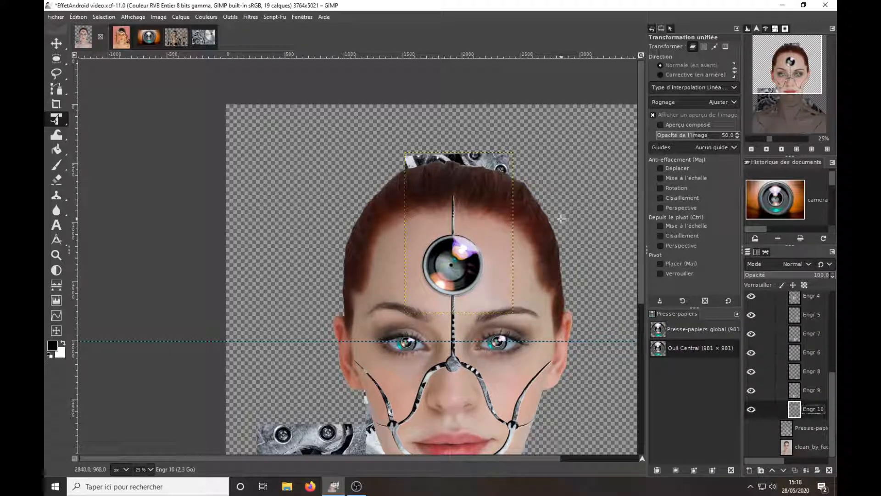
Step: Darken the Engr 10 layer with Curves, mapping input 153 to output 97
left_click(206, 16)
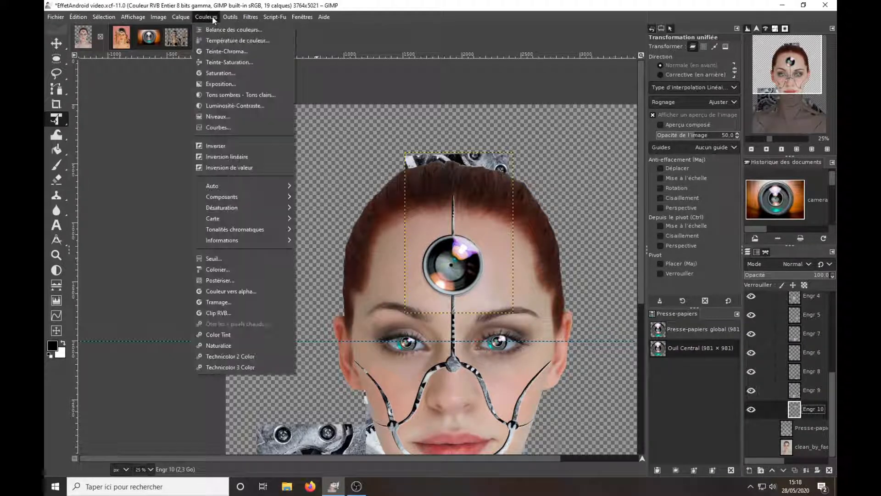
left_click(220, 128)
left_click_drag(750, 179, 752, 181)
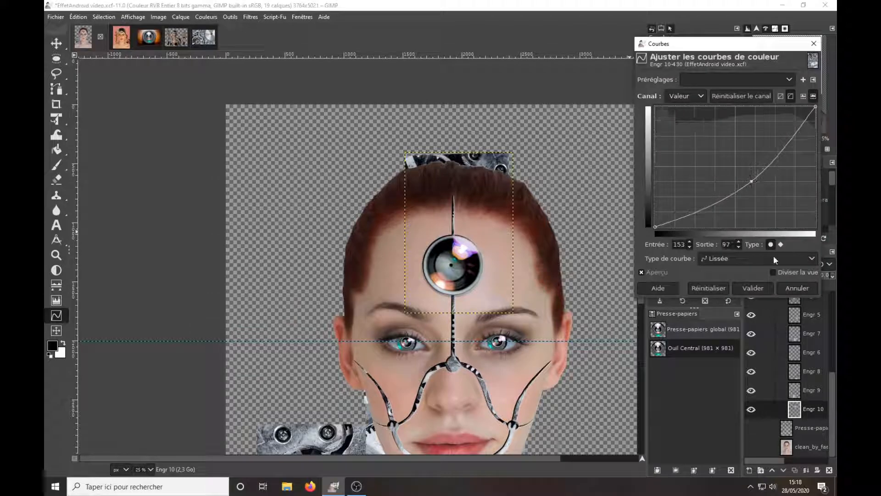
left_click(769, 289)
Step: Repeat the same Curves adjustment on the Engr 9, Engr 8 and Engr 6 layers
left_click(800, 391)
left_click_drag(641, 211, 655, 299)
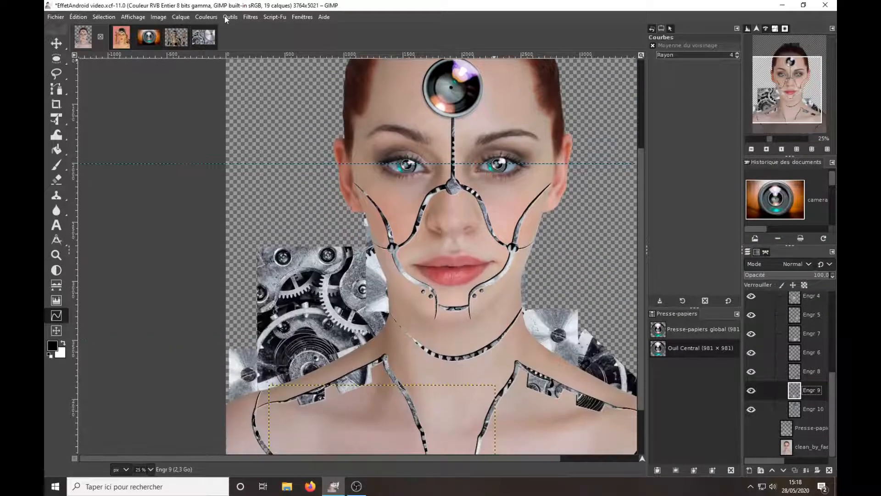
left_click(250, 17)
left_click(273, 29)
left_click(812, 371)
left_click(251, 17)
left_click(251, 28)
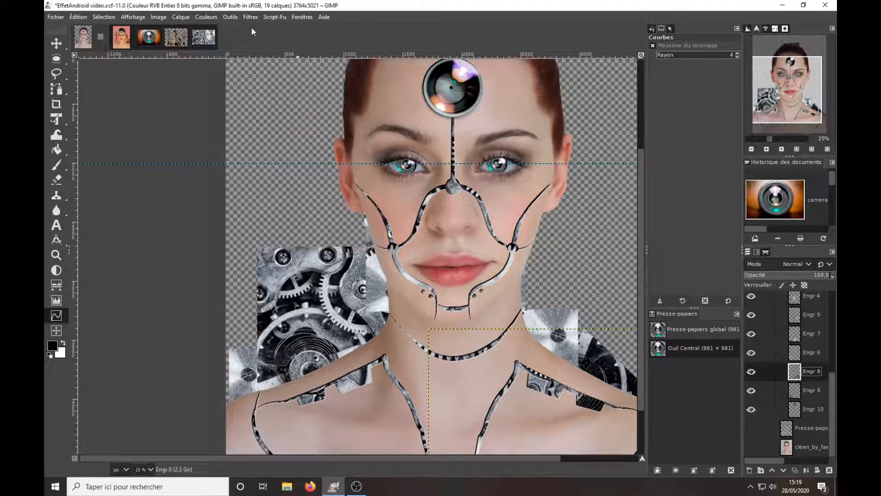
left_click(796, 352)
left_click(250, 17)
left_click(259, 29)
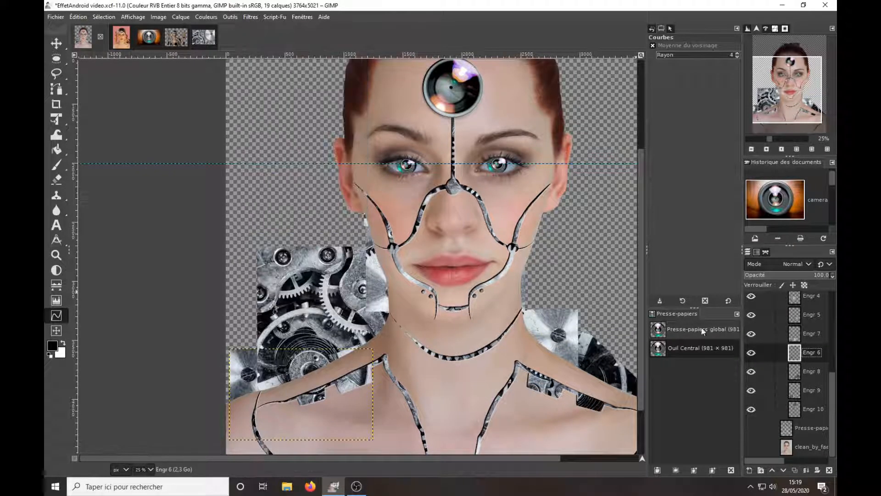
Step: Stretch the Engr 6 layer slightly downward from its lower edge with Unified Transform to cover more of the shoulder seam
left_click_drag(639, 234, 639, 280)
left_click(56, 120)
left_click(294, 337)
left_click_drag(301, 375, 301, 392)
left_click(605, 118)
Step: Repeat the same Curves adjustment on the Engr 5 and Engr 4 layers
left_click(798, 334)
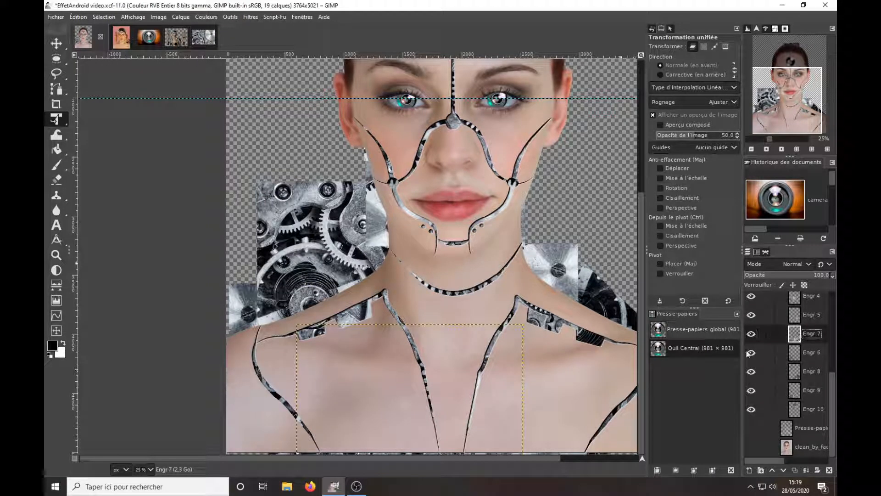
left_click(799, 315)
left_click(250, 17)
left_click(258, 29)
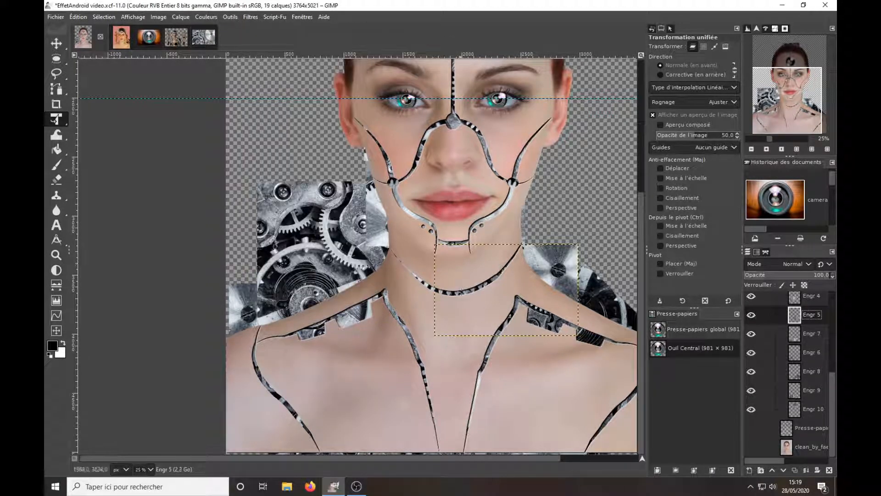
left_click(785, 299)
left_click(251, 17)
left_click(259, 29)
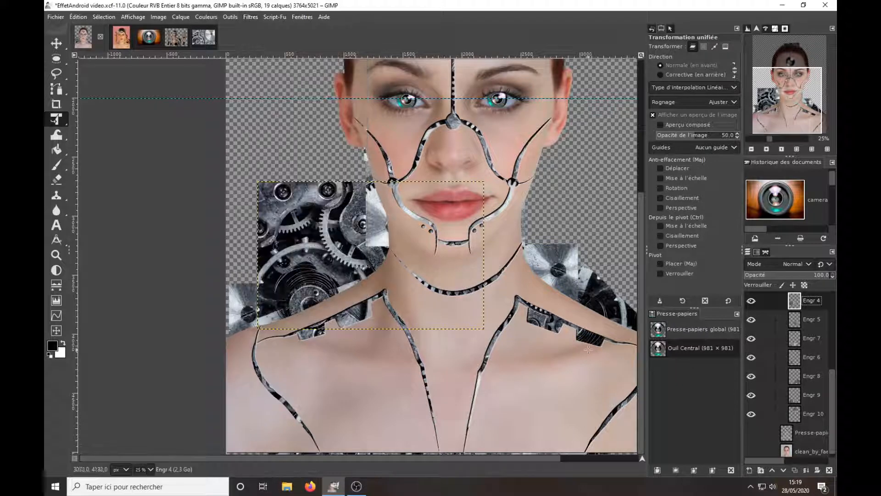
Step: Repeat the same Curves adjustment on the Engr 3, Engr 2 and Engr 1 layers
scroll(635, 263, "up", 1)
scroll(804, 321, "up", 6)
left_click(810, 434)
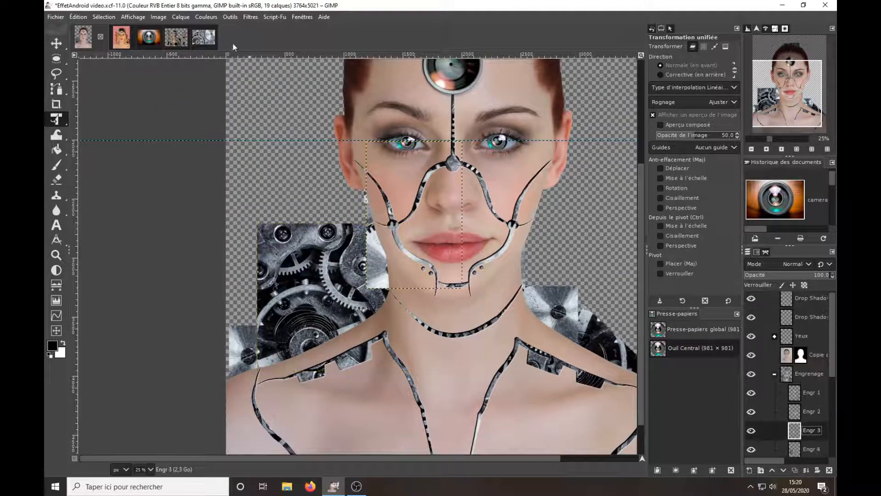
left_click(251, 17)
left_click(259, 30)
left_click(795, 411)
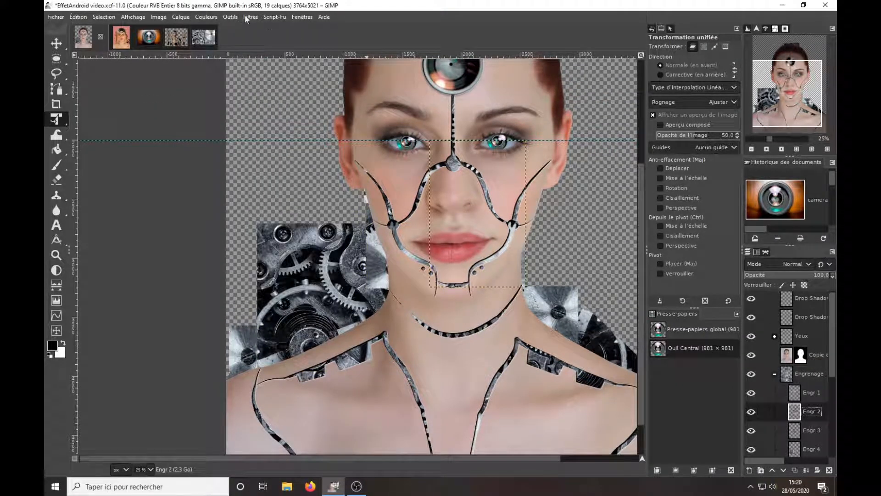
left_click(251, 17)
left_click(259, 29)
left_click(811, 393)
left_click(251, 17)
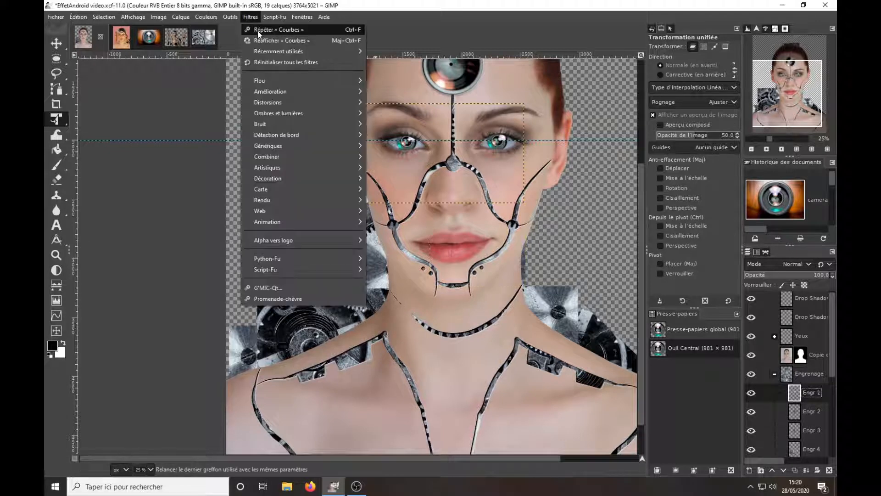
left_click(259, 30)
Step: Rename the gear group as Engrenages and create a transparent 3764 × 5021 px layer named Arriere Plan
left_click(771, 374)
left_click(814, 376)
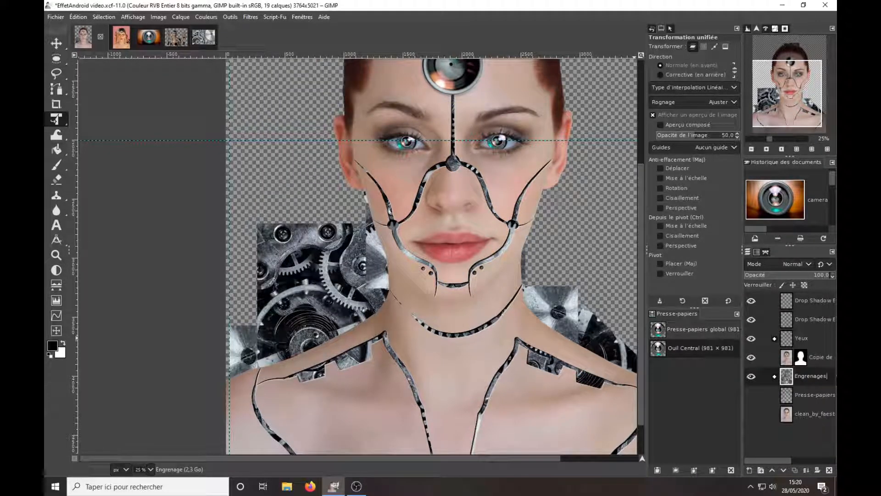
left_click_drag(642, 331, 648, 219)
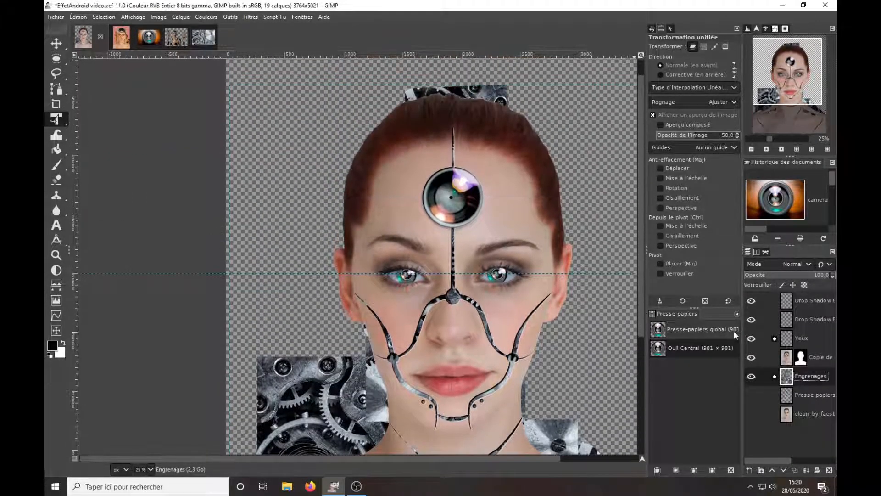
left_click(749, 470)
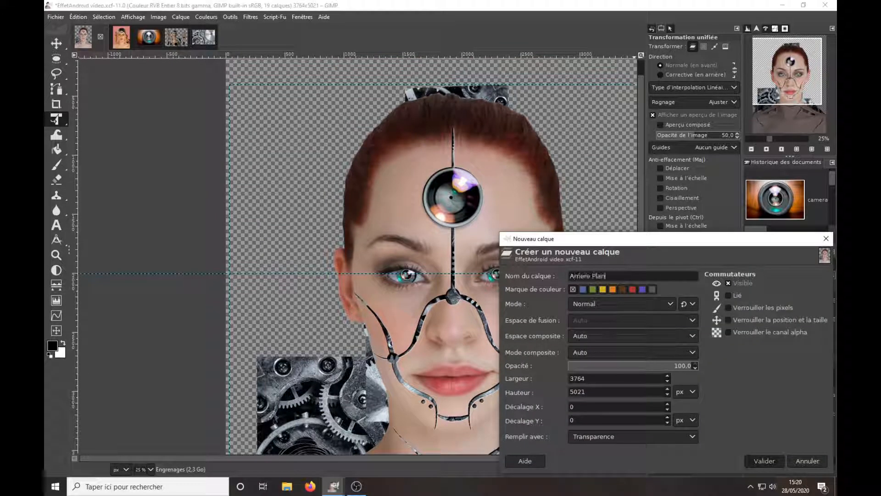
key("Return")
Step: Choose a muted red foreground colour and fill the Arriere Plan layer with it
left_click(52, 345)
left_click_drag(483, 173, 494, 136)
left_click(588, 235)
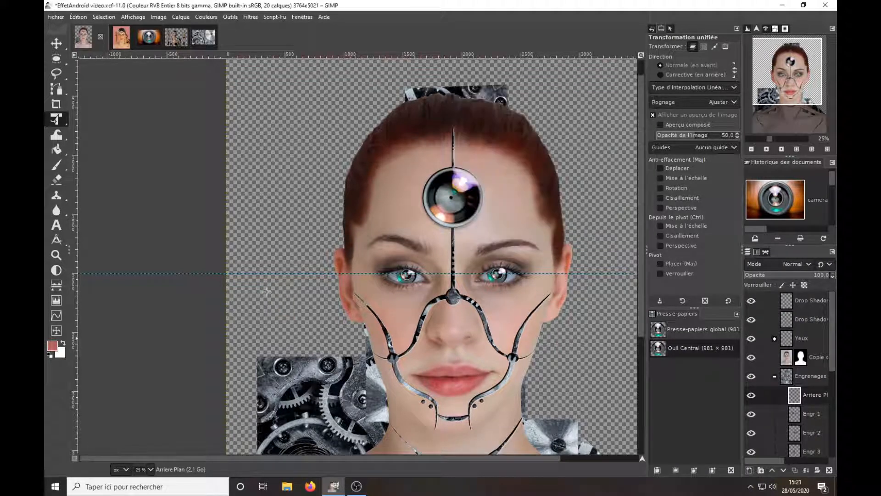
key("ctrl+comma")
Step: Move the Arriere Plan layer out of the Engrenages group, directly below it, and collapse the group
mouse_move(799, 402)
left_mouse_down()
mouse_move(798, 369)
mouse_move(791, 403)
left_mouse_up()
scroll(787, 348, "down", 3)
left_click(775, 322)
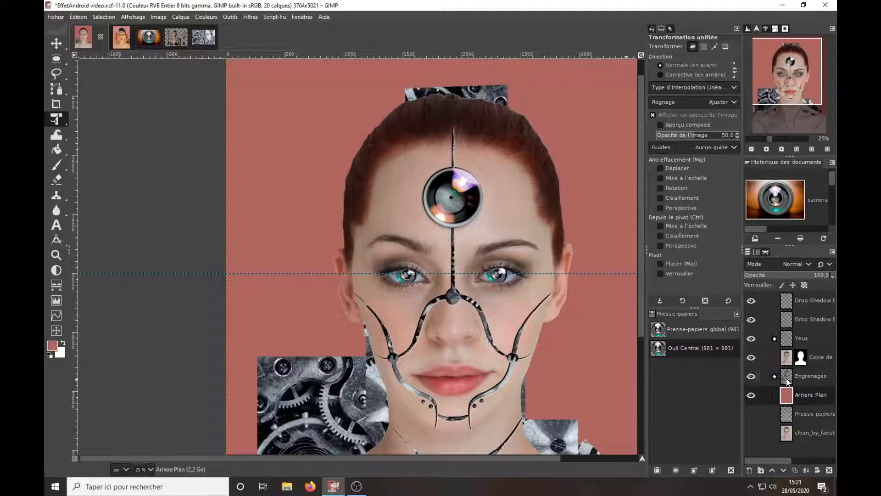
Step: Display the layer mask of the portrait copy, copy it to the clipboard and return to the normal layer view
left_click(800, 357)
right_click(801, 357)
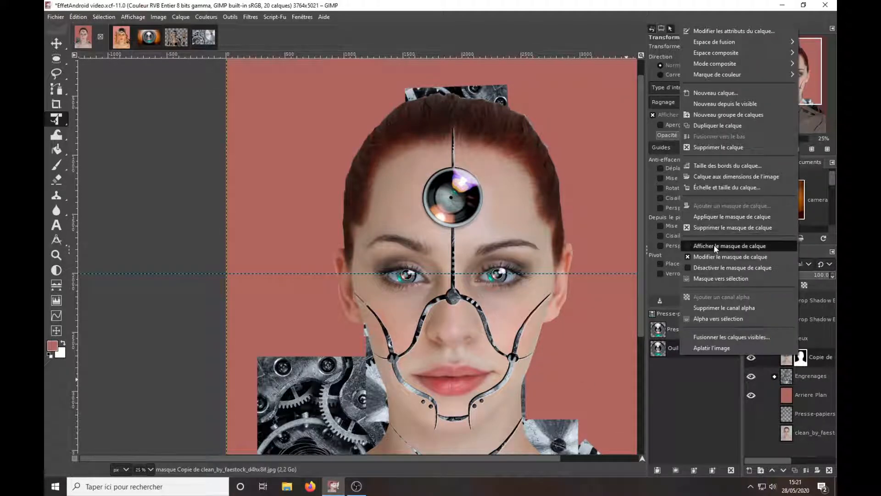
left_click(716, 246)
left_click(99, 17)
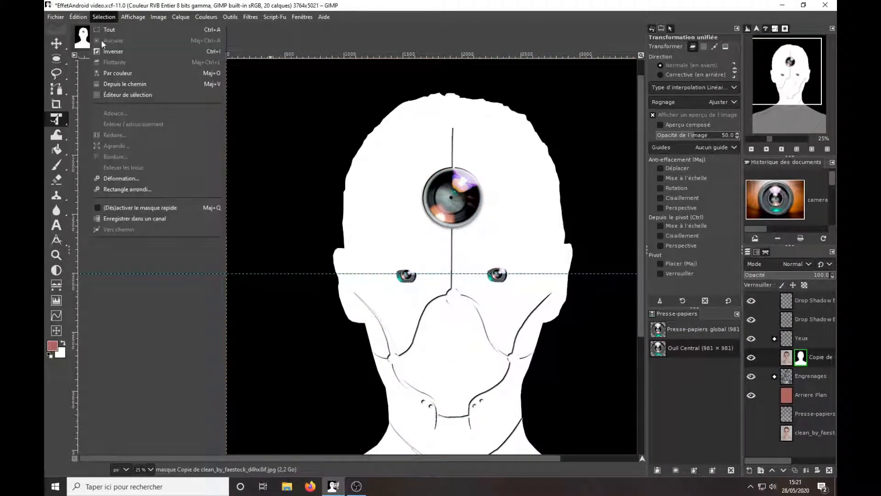
mouse_move(79, 17)
left_click(90, 80)
right_click(803, 355)
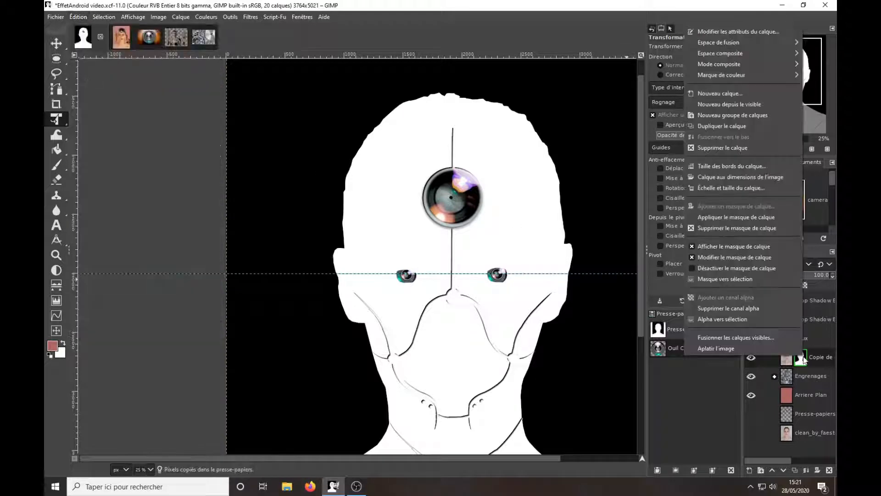
left_click(740, 271)
Step: Add a black layer mask to the Engrenages group, paste the portrait's mask into it and anchor it
right_click(791, 376)
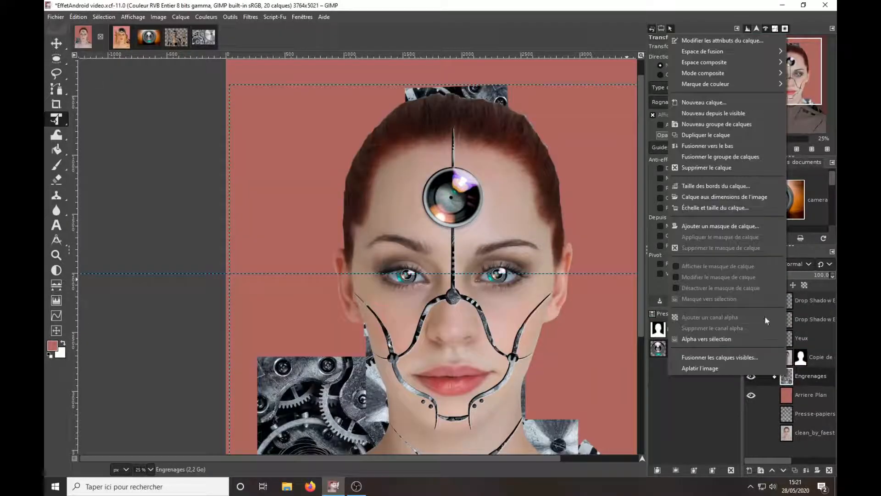
left_click(719, 225)
left_click(732, 298)
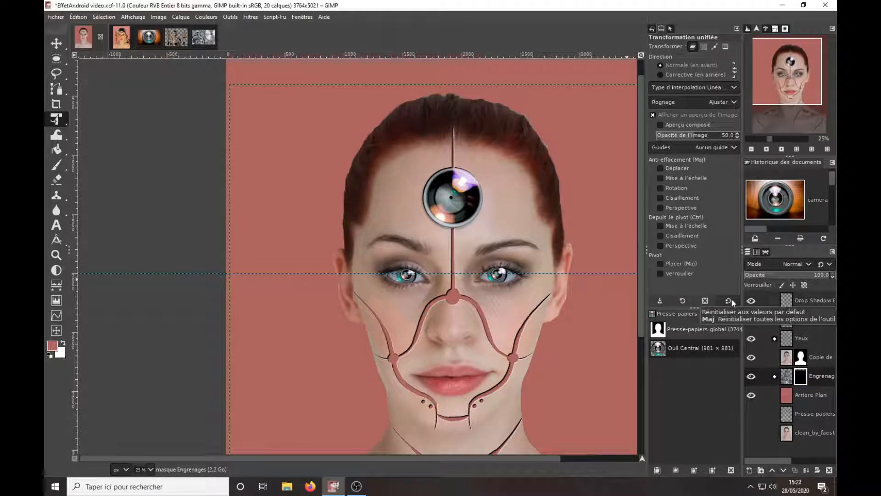
key("ctrl+v")
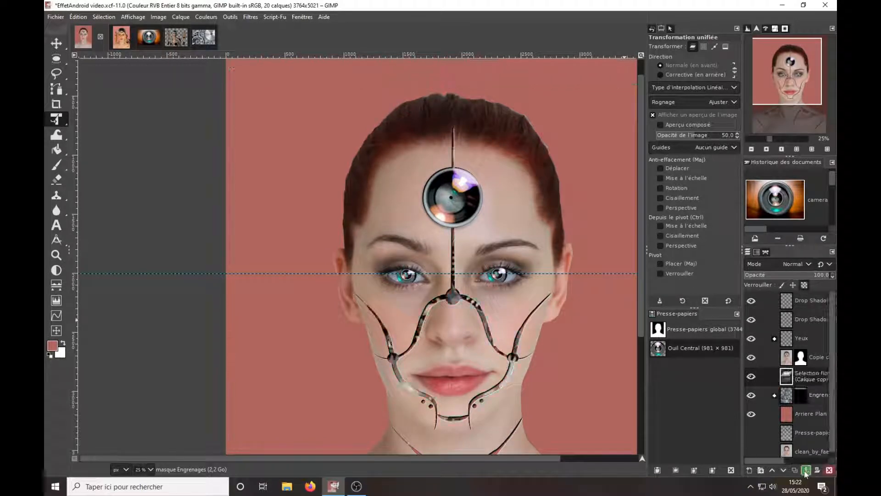
left_click(807, 471)
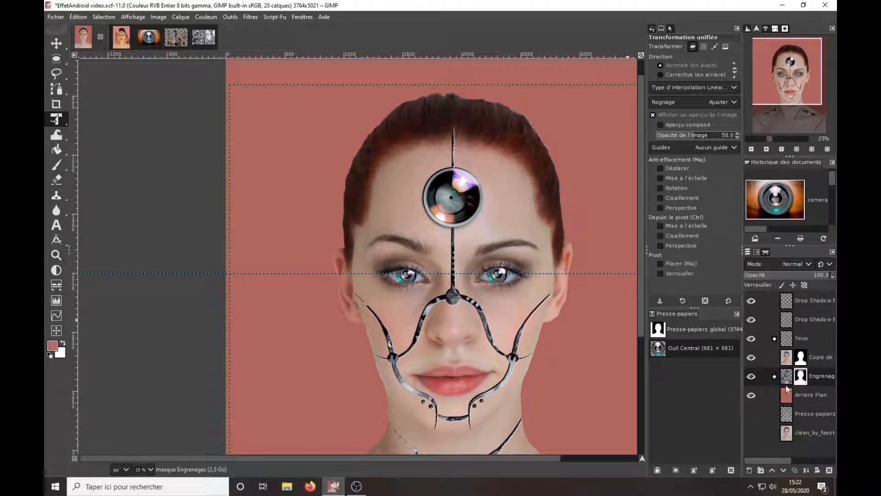
Step: Resize the Engrenages group and its Engr 1 layer to the image dimensions
right_click(787, 380)
left_click(734, 202)
left_click(775, 376)
left_click(795, 396)
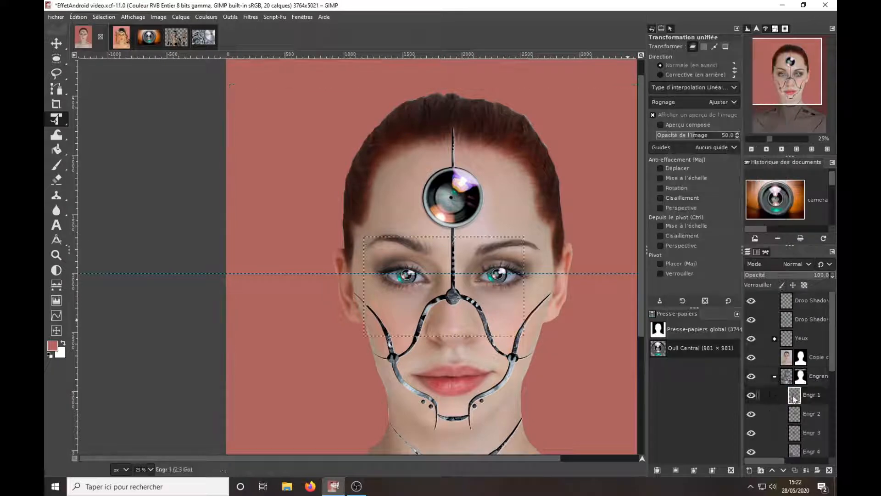
right_click(794, 396)
left_click(733, 218)
Step: Resize the Engr 2, Engr 3 and Engr 4 layers to the image dimensions
left_click(796, 415)
right_click(795, 416)
left_click(733, 239)
left_click(795, 433)
right_click(796, 435)
left_click(735, 257)
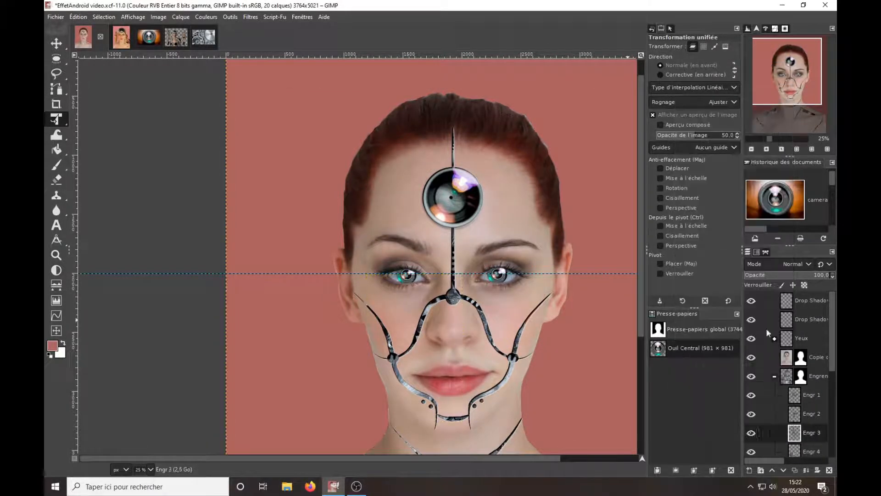
left_click(795, 451)
right_click(795, 451)
left_click(734, 271)
Step: Resize the Engr 5, Engr 7 and Engr 6 layers to the image dimensions
scroll(796, 371, "down", 3)
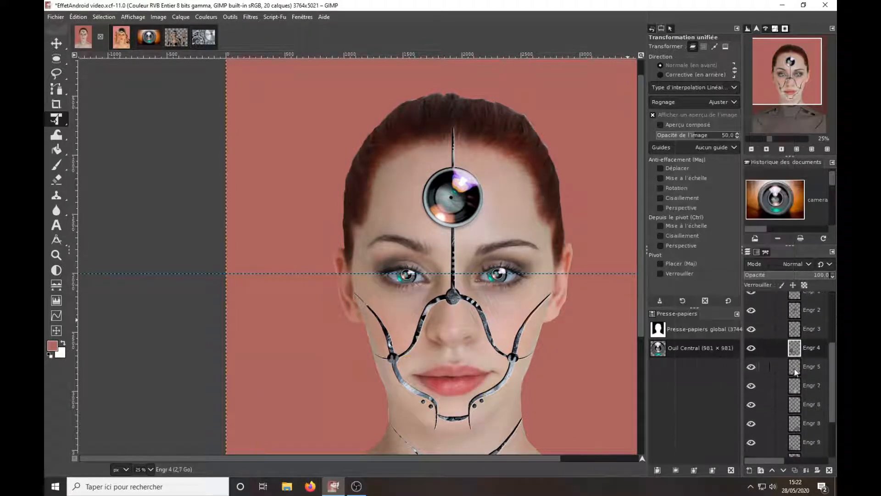
right_click(795, 368)
left_click(721, 190)
right_click(795, 384)
left_click(714, 204)
right_click(795, 405)
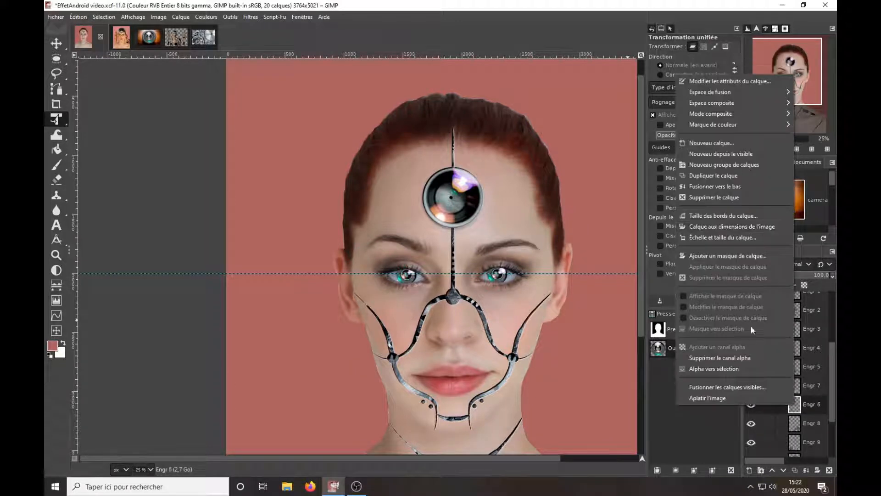
left_click(733, 227)
Step: Resize the Engr 8, Engr 9 and Engr 10 layers to the image dimensions
right_click(795, 422)
left_click(733, 245)
right_click(795, 441)
left_click(734, 262)
scroll(811, 386, "down", 3)
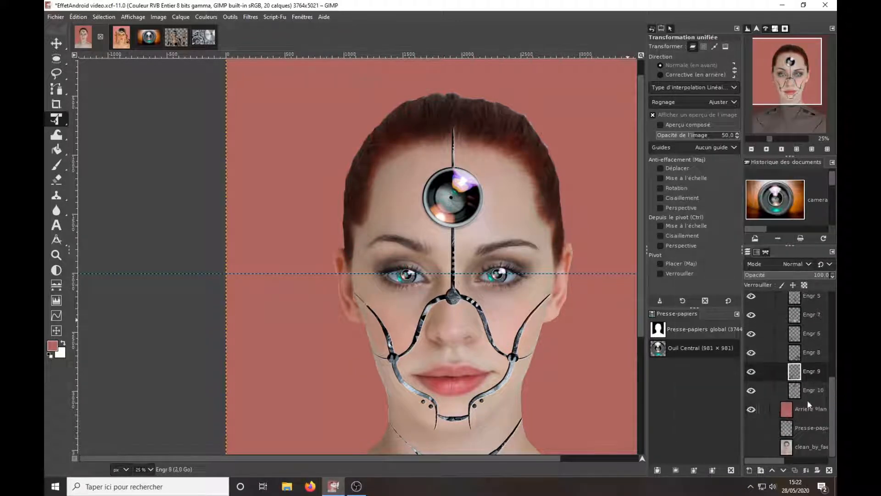
right_click(807, 395)
left_click(733, 216)
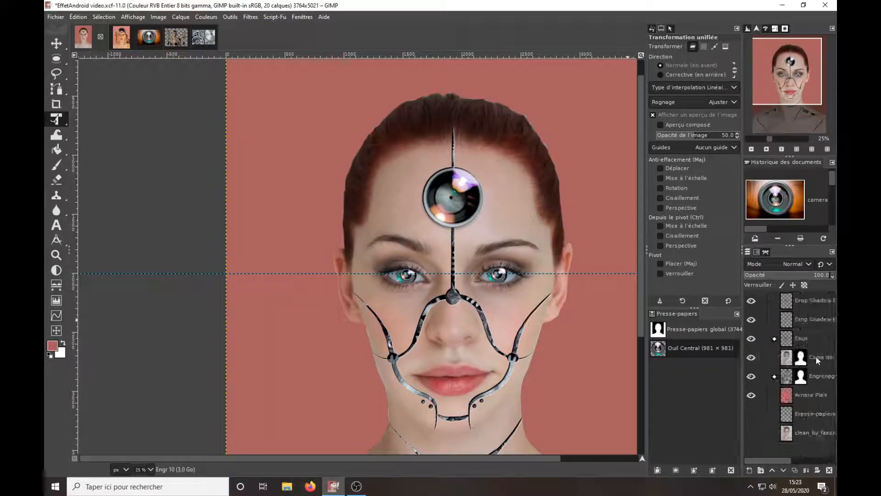